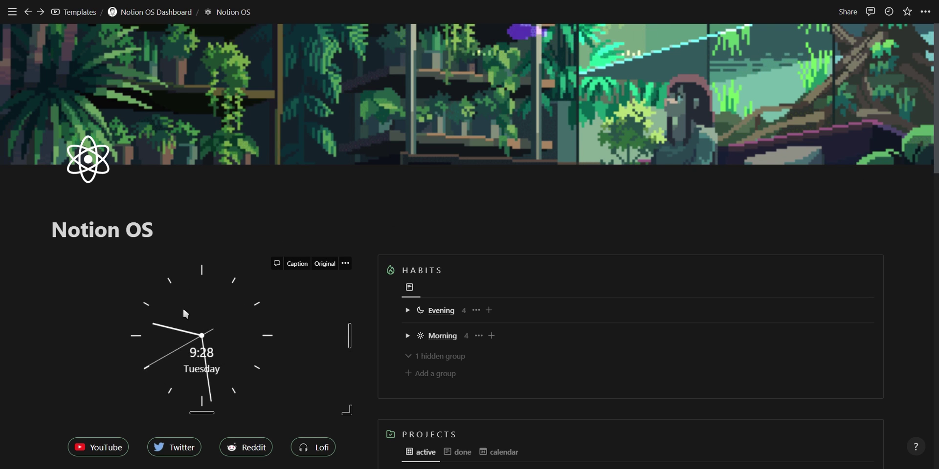
Add an empty bullet line under Mental Notes
scroll(259, 332, down, 3)
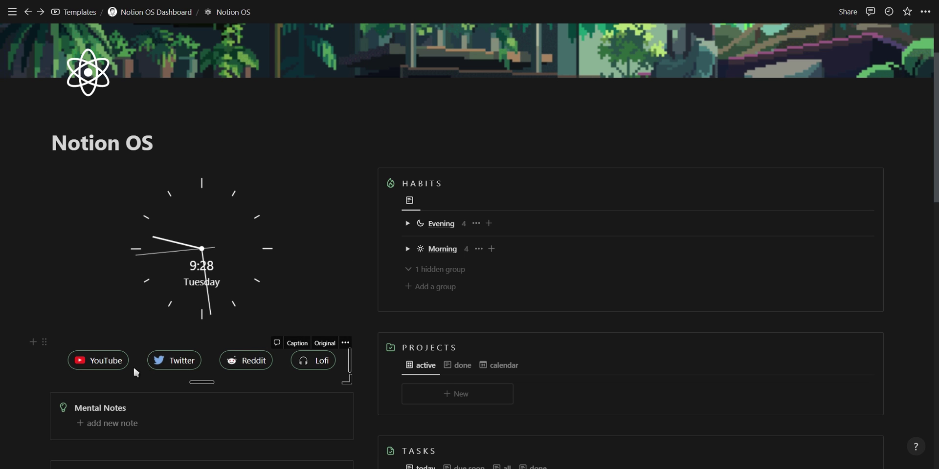
scroll(135, 373, down, 4)
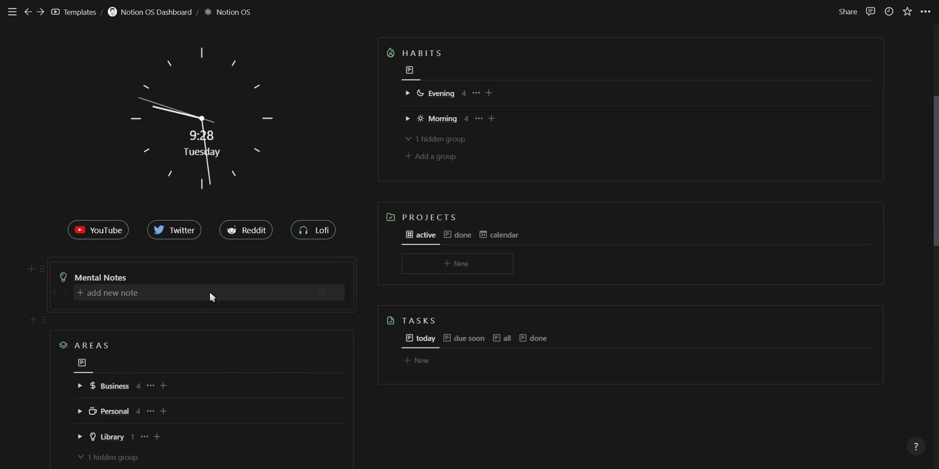
click(194, 296)
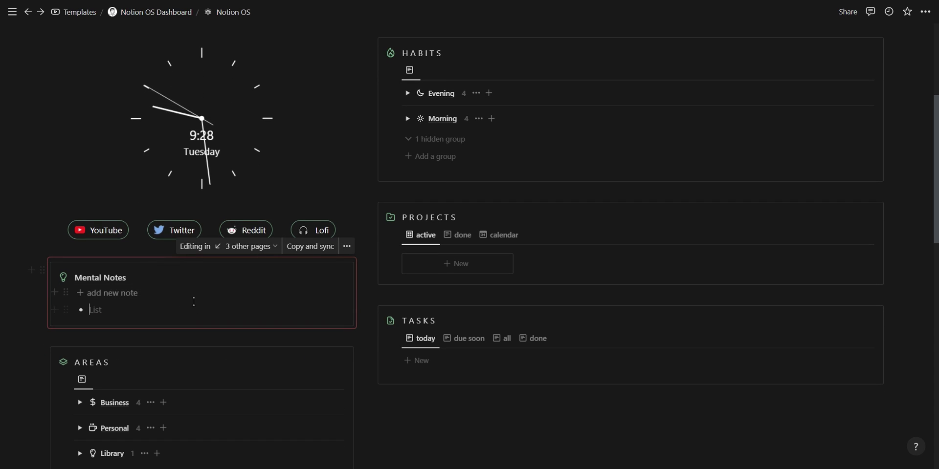
Expand the Business and Personal area groups, briefly previewing the YouTube page
scroll(172, 311, down, 4)
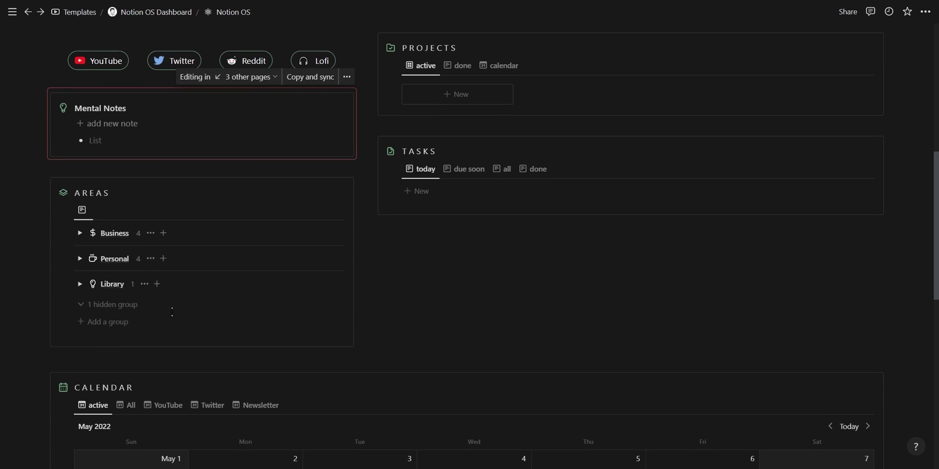
click(81, 229)
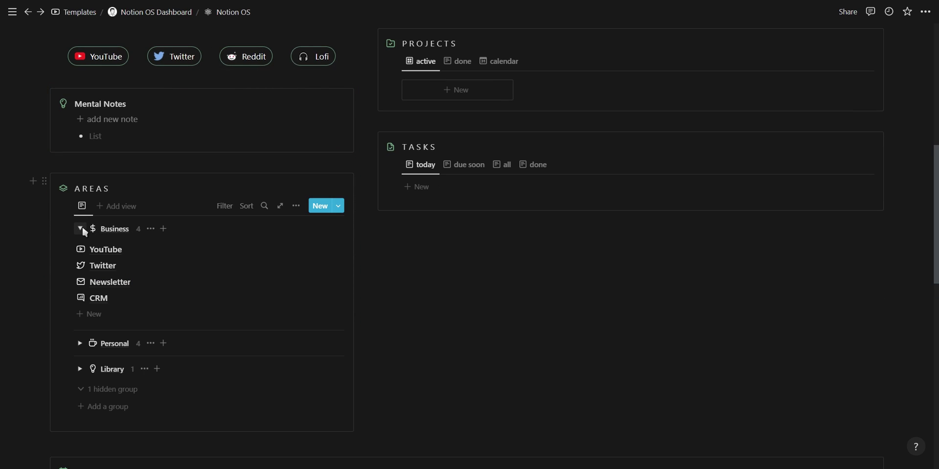
click(104, 250)
scroll(286, 260, down, 2)
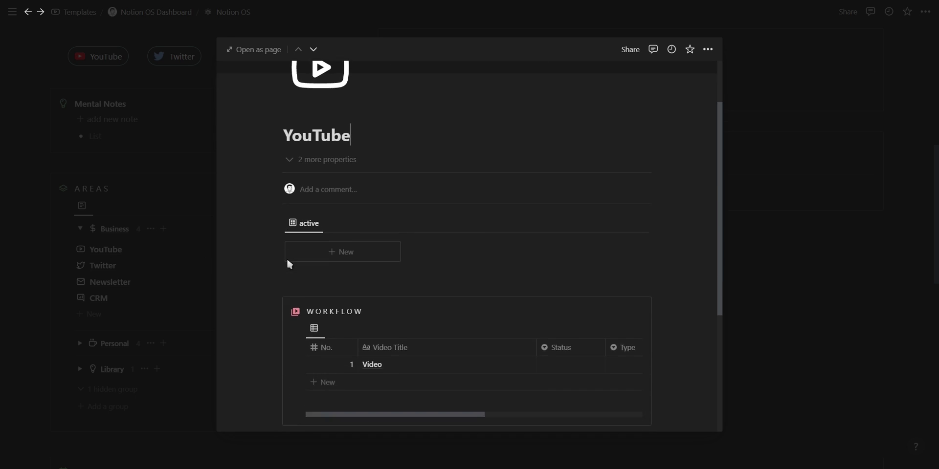
scroll(286, 261, down, 4)
click(126, 238)
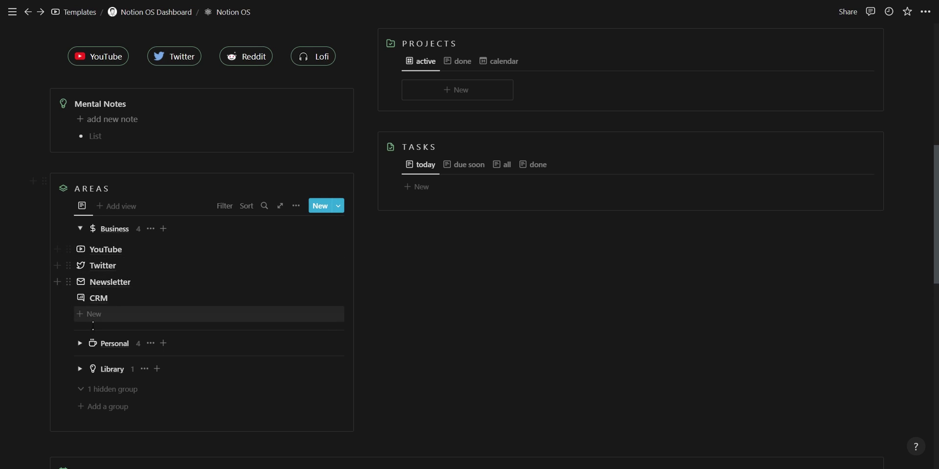
click(80, 344)
scroll(148, 301, down, 2)
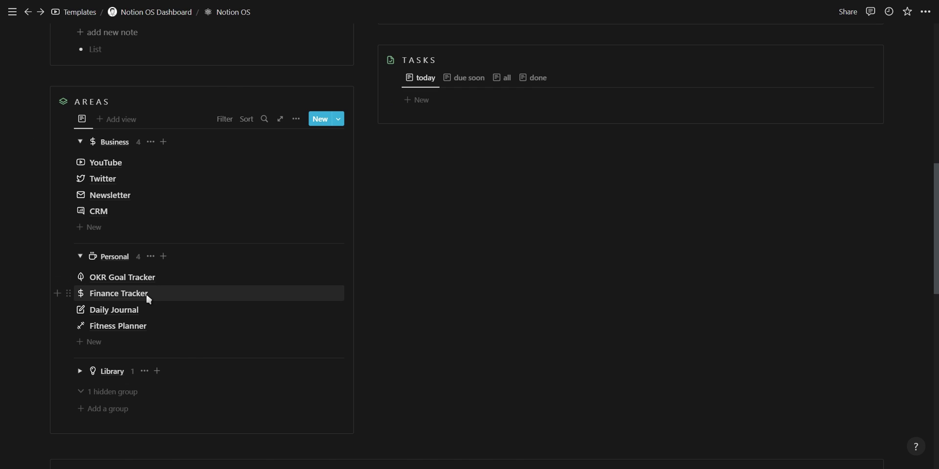
Tick days for the Gym and Read evening habits and review the Read page
scroll(149, 296, up, 10)
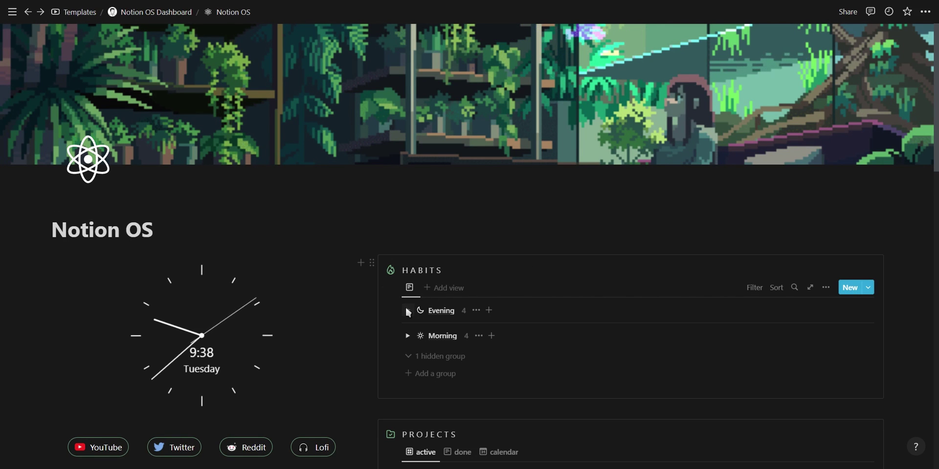
click(408, 311)
click(742, 331)
click(742, 347)
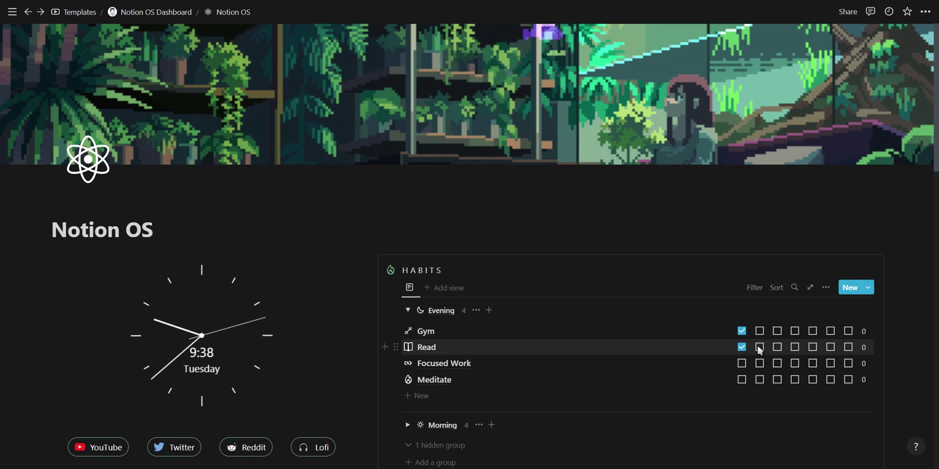
click(777, 347)
click(866, 349)
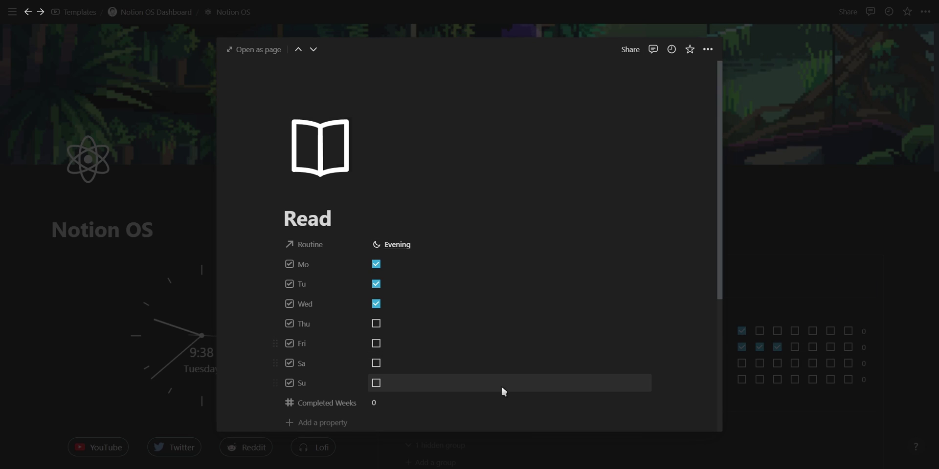
click(489, 403)
text(1)
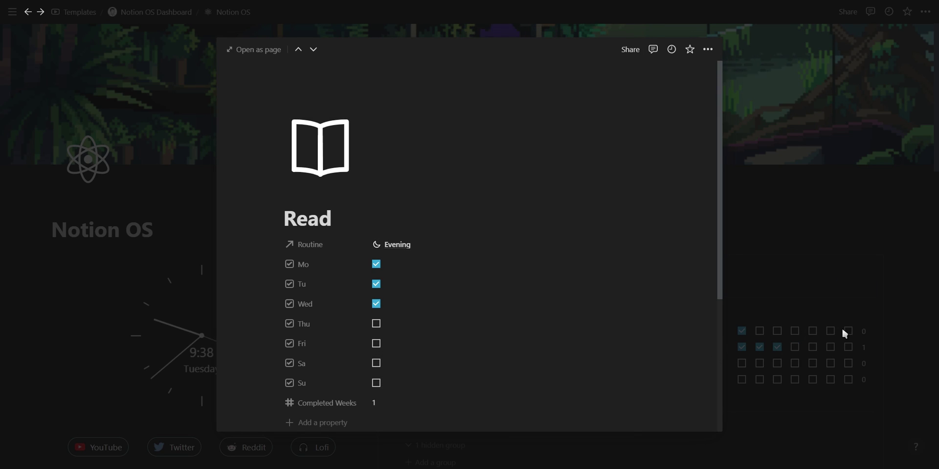
click(844, 328)
click(408, 311)
Create 'new project' from its template linked to Newsletter, and complete 'new task' and 'task 2'
scroll(410, 315, down, 5)
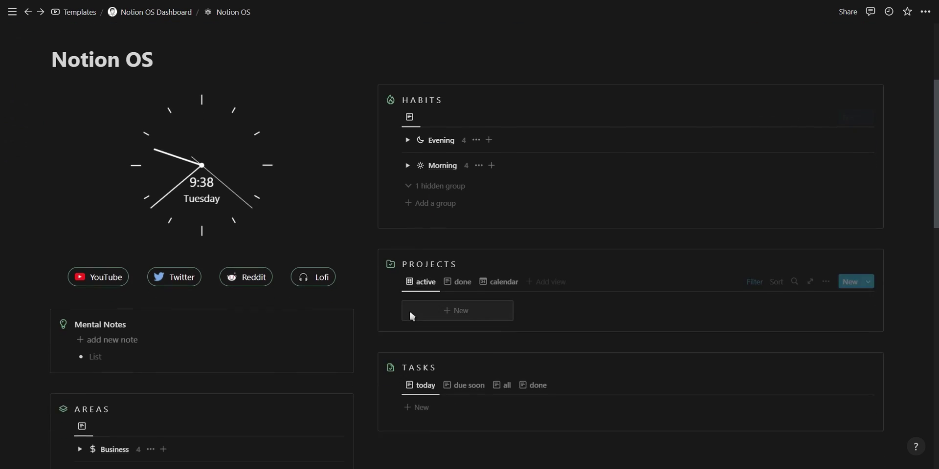
click(442, 218)
text(new p)
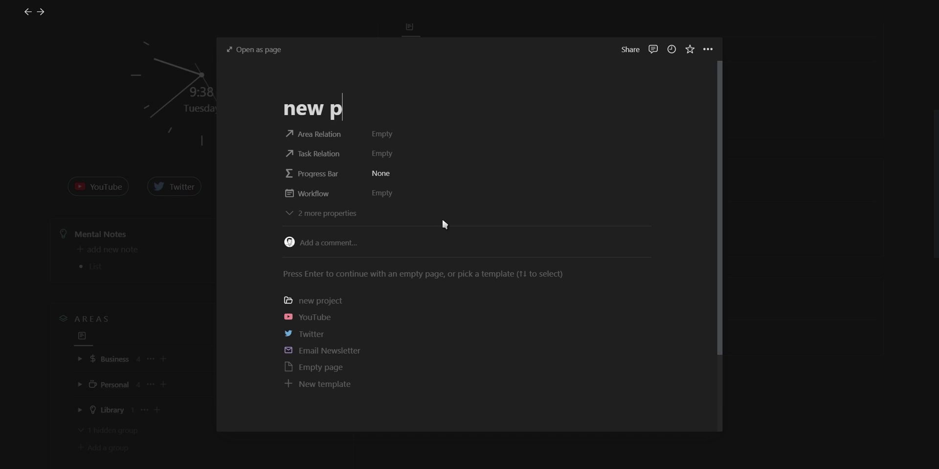
text(roject)
click(350, 300)
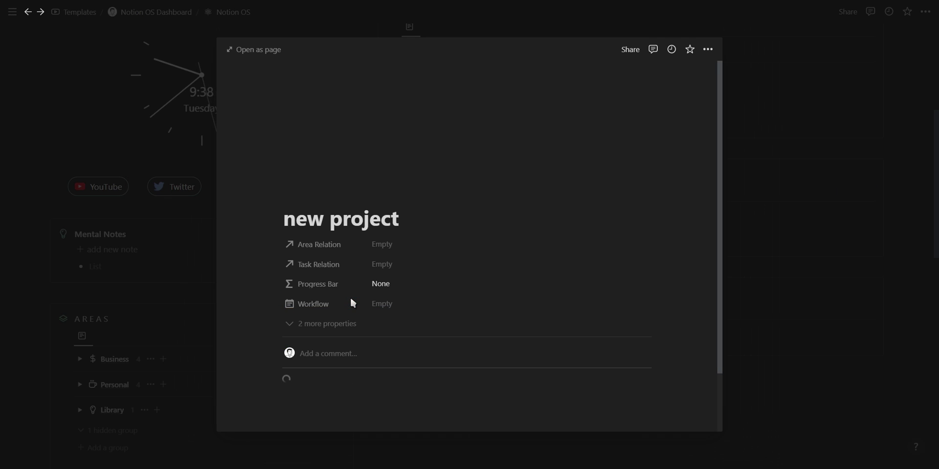
click(383, 244)
click(407, 294)
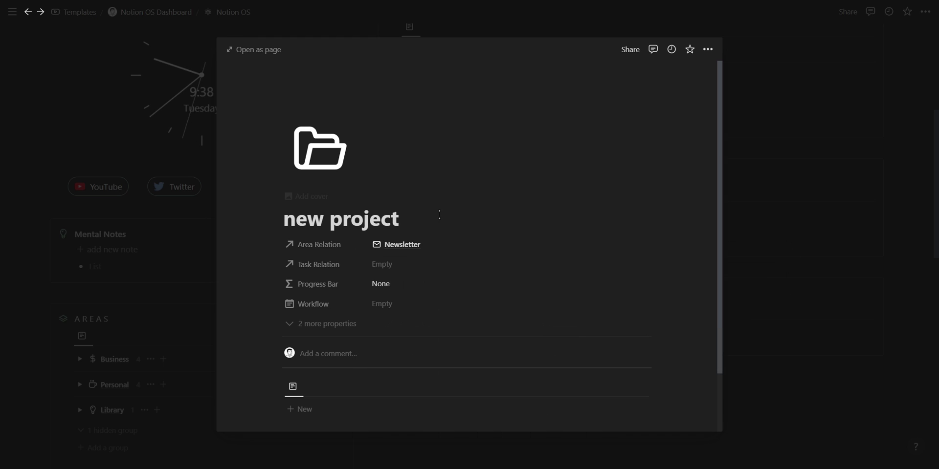
key(Escape)
click(866, 331)
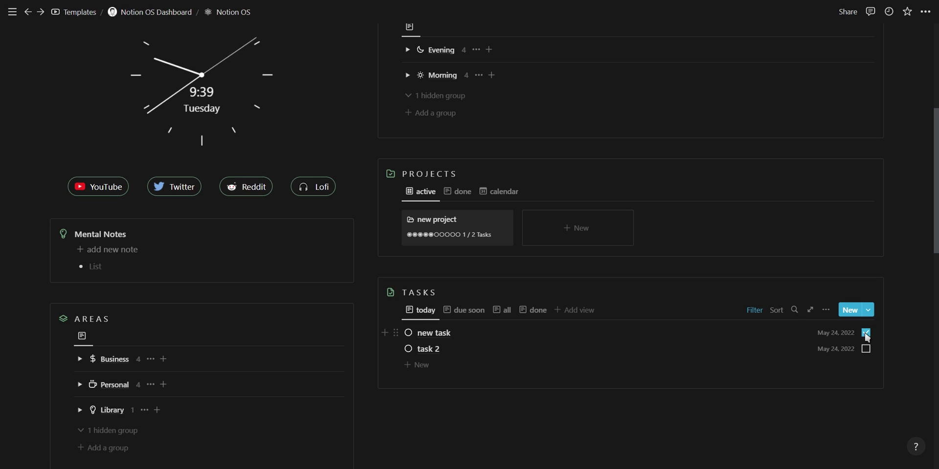
click(865, 347)
Browse the Projects done, calendar and active views
scroll(425, 157, down, 1)
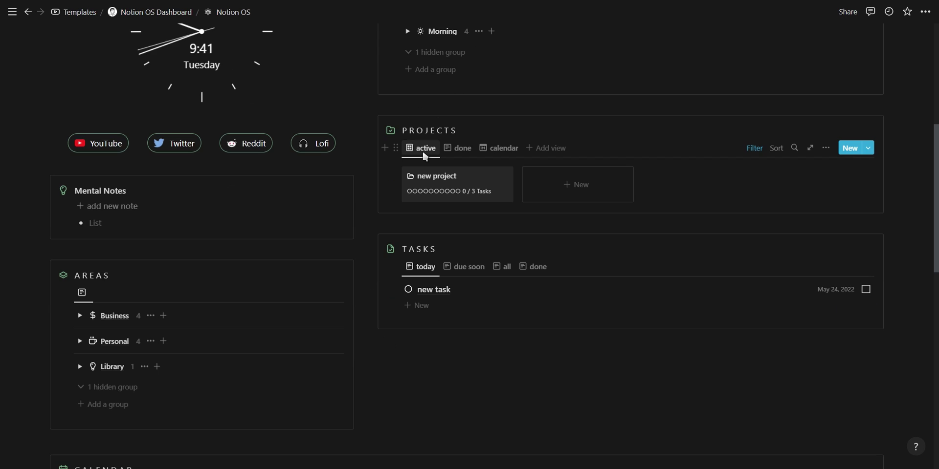
click(448, 154)
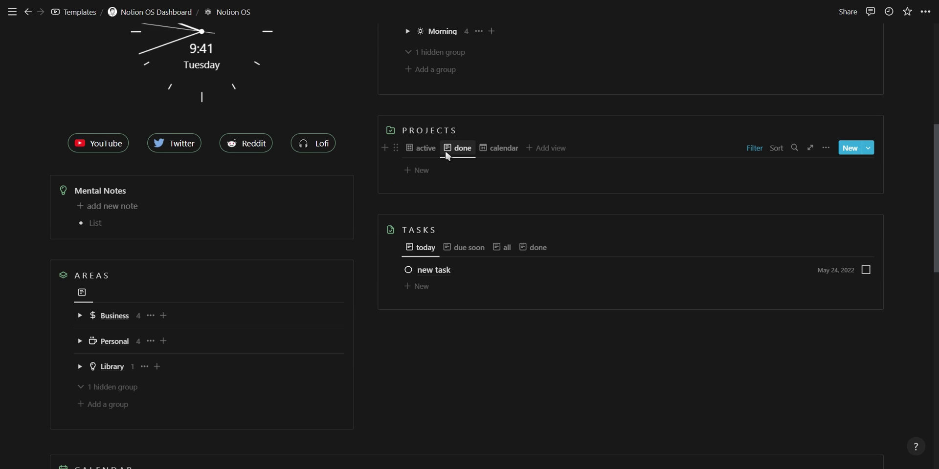
click(490, 153)
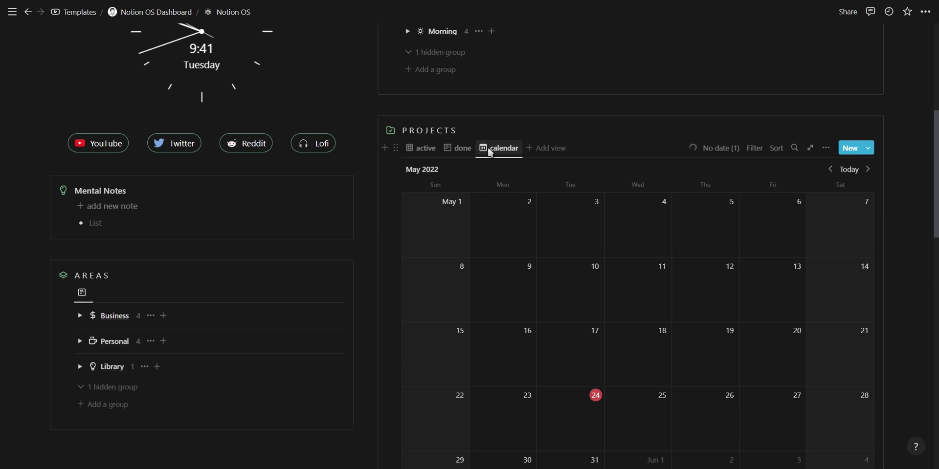
click(432, 155)
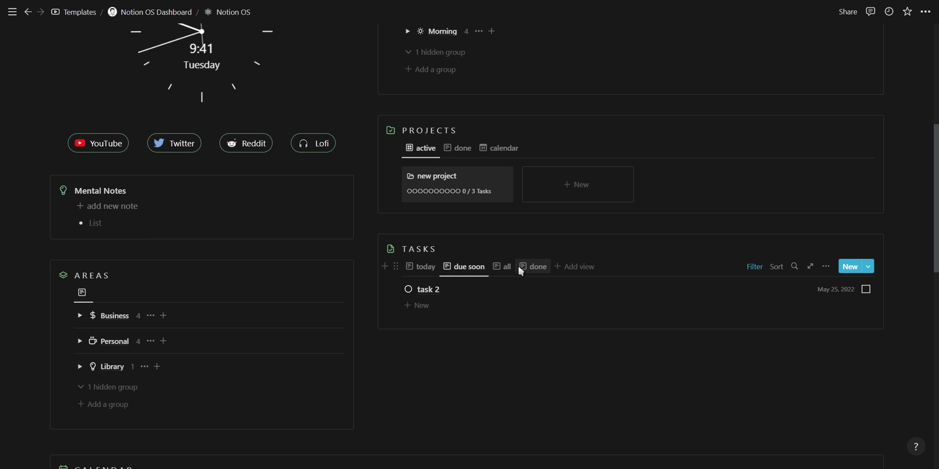
In the Tasks 'all' view, mark 'another one' complete, then show the done tasks
click(502, 269)
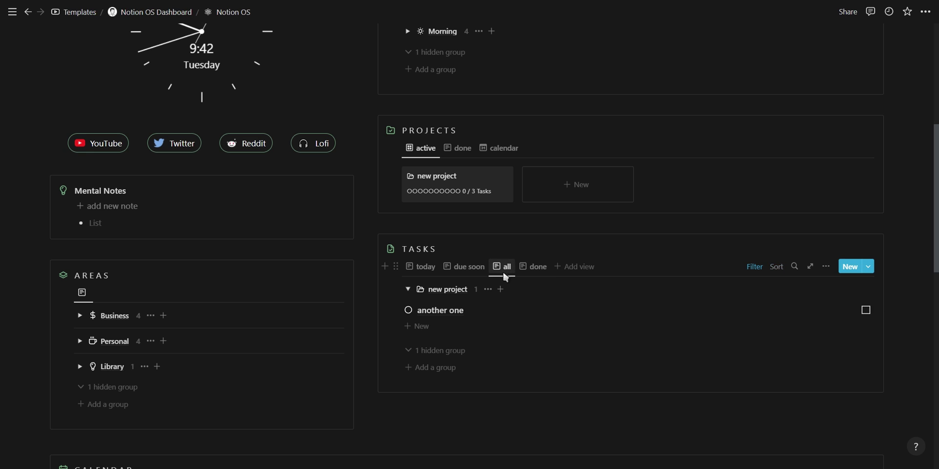
click(411, 290)
click(409, 291)
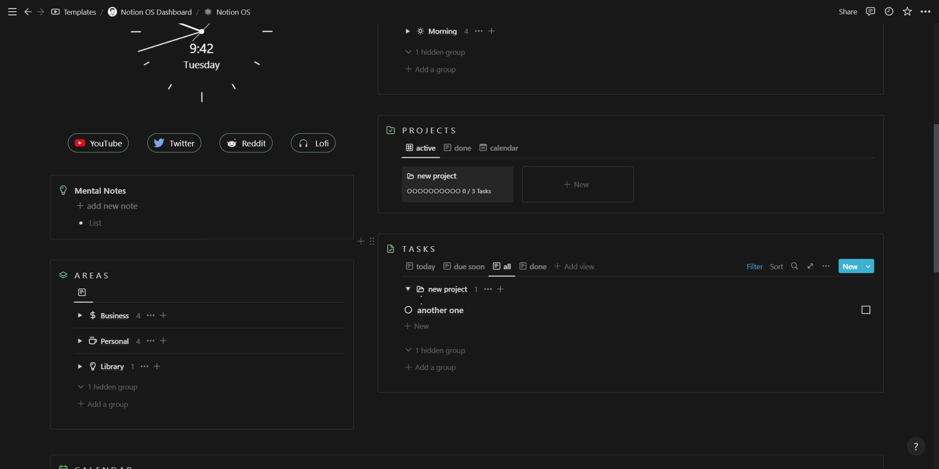
click(866, 310)
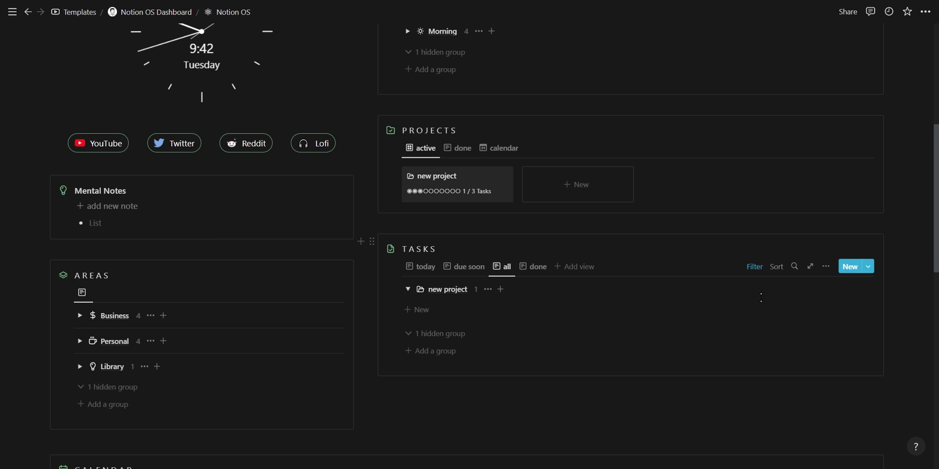
click(536, 266)
Reschedule 'new task' to Wednesday the 25th on the calendar
scroll(546, 269, down, 7)
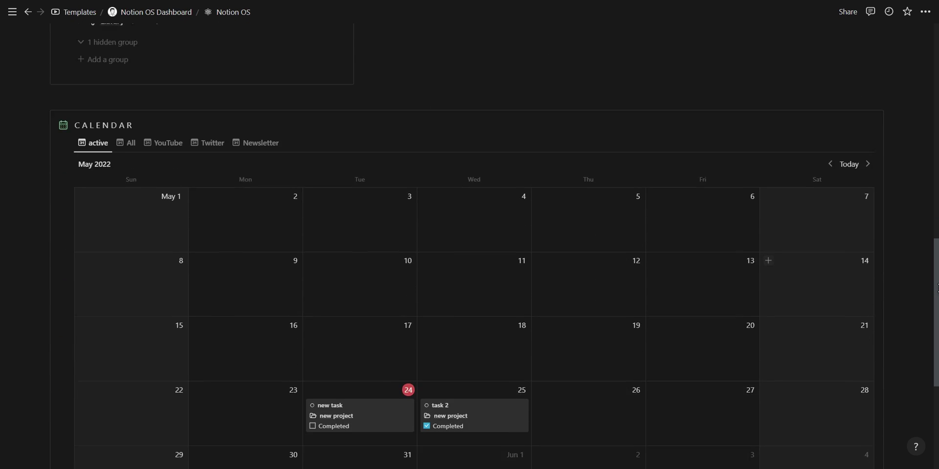
scroll(576, 316, down, 2)
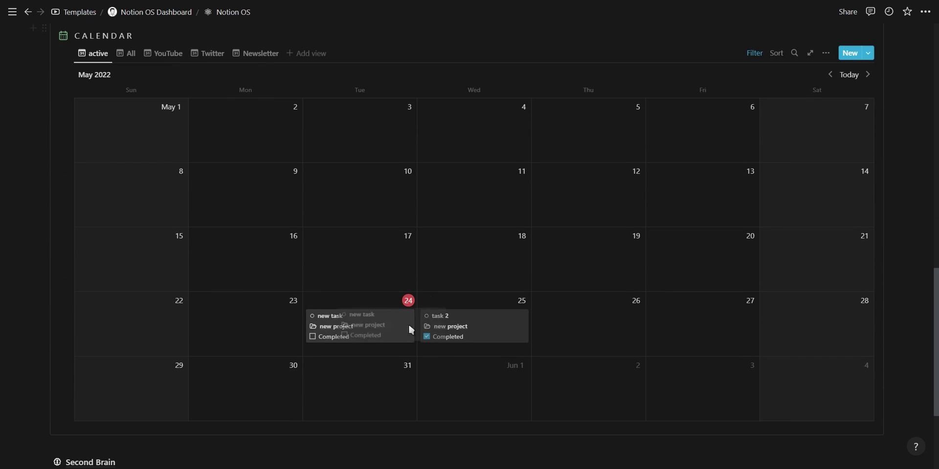
mouse_move(409, 329)
mouse_down()
mouse_move(464, 328)
mouse_move(373, 334)
mouse_move(587, 325)
mouse_up()
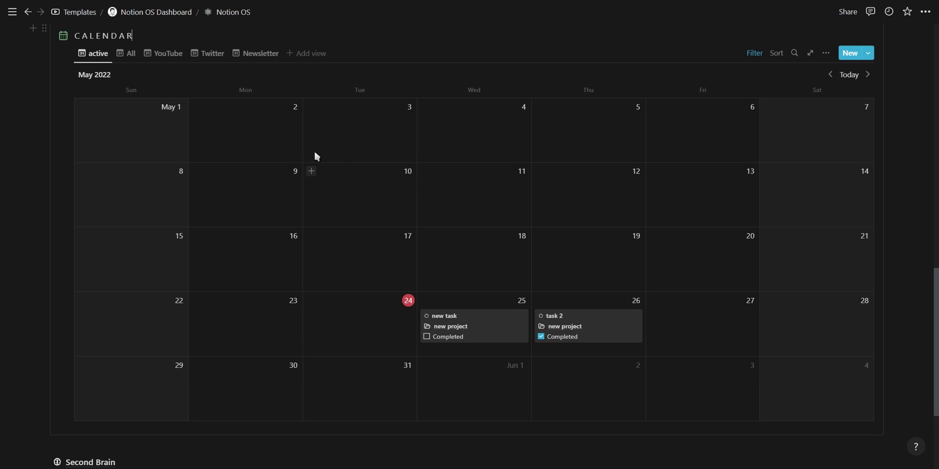
Cycle the calendar through its All, YouTube, Twitter and Newsletter views
click(127, 57)
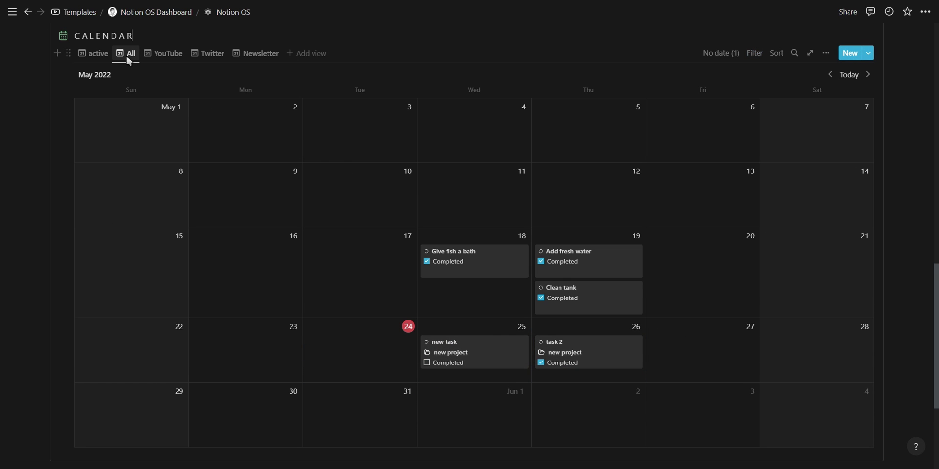
click(166, 55)
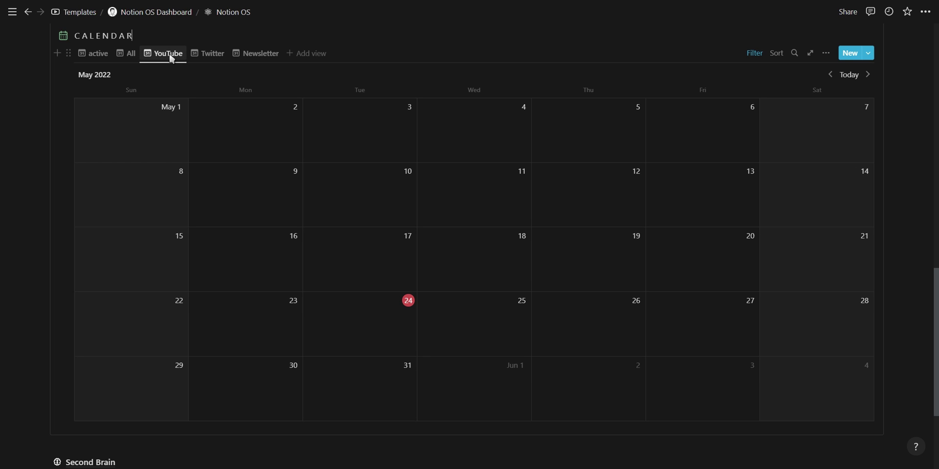
click(218, 56)
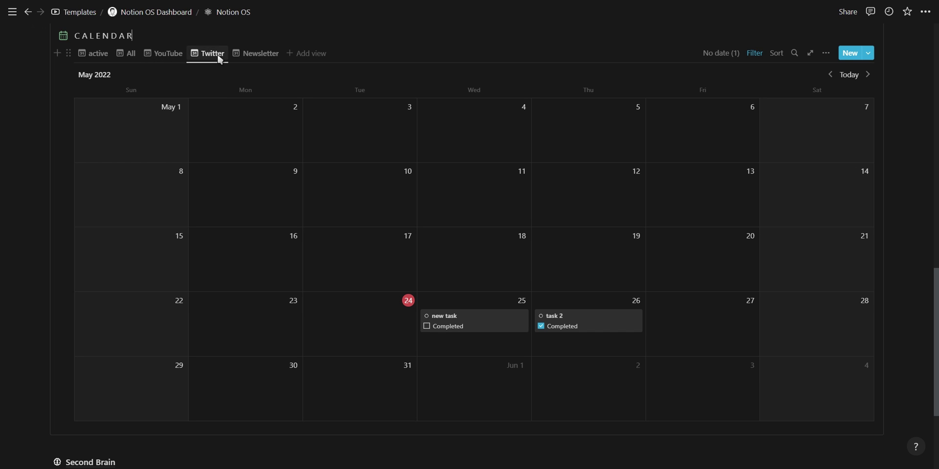
click(254, 54)
scroll(216, 55, up, 15)
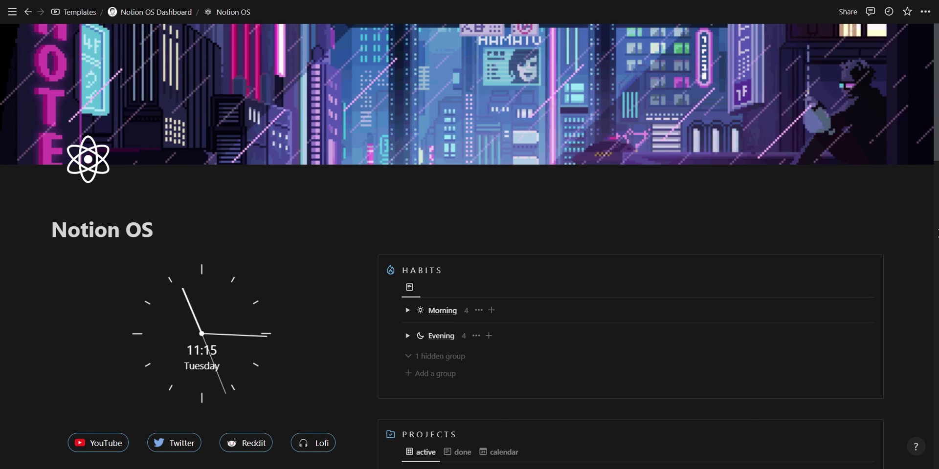
Look over the YouTube area and the Notion OS Tour project
scroll(469, 244, down, 3)
scroll(470, 244, down, 3)
scroll(469, 245, down, 3)
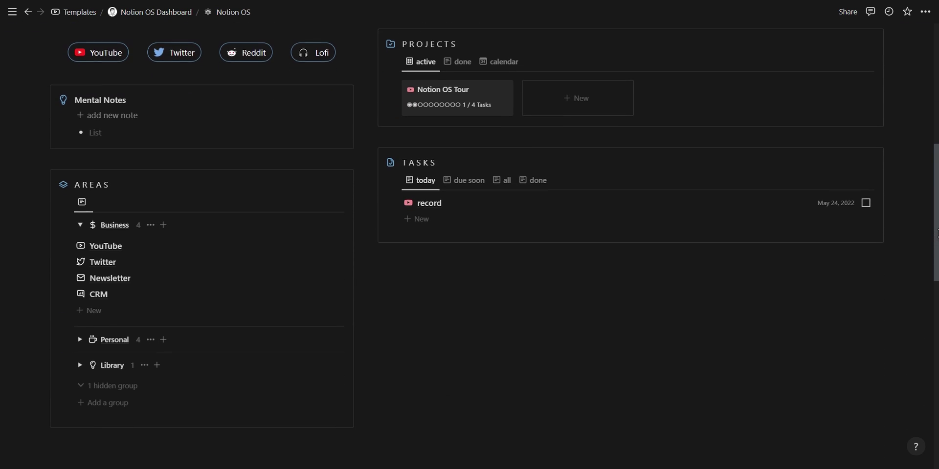
click(234, 245)
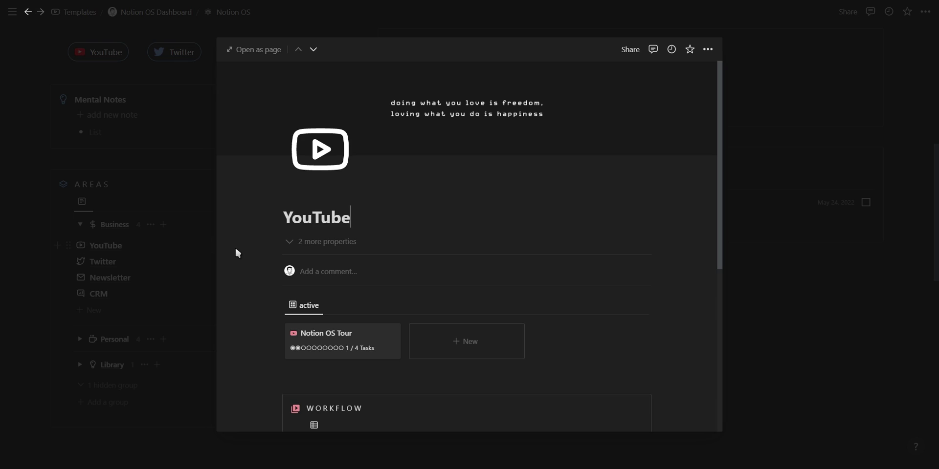
click(340, 350)
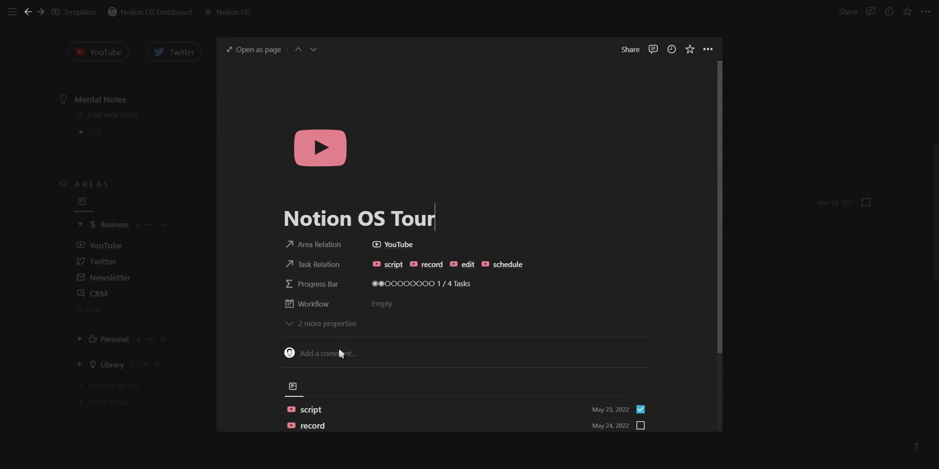
scroll(338, 347, down, 3)
key(Escape)
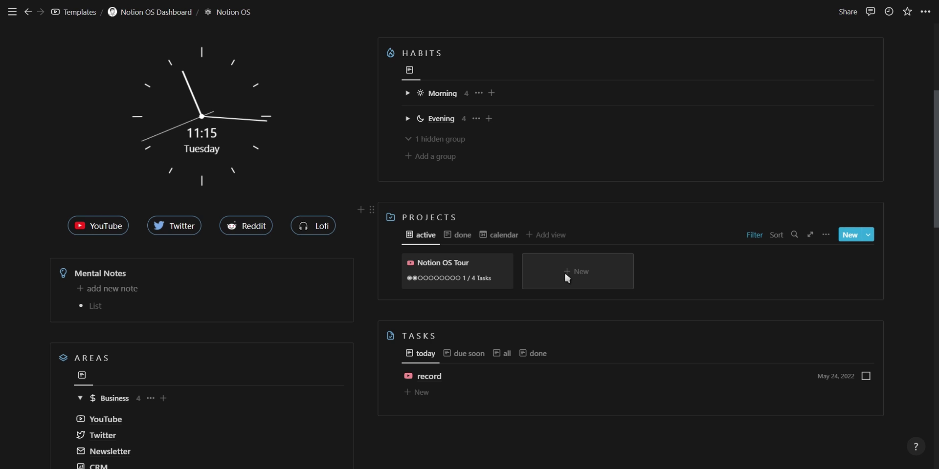
Create a new project with the Twitter template instead of 'new project', then check the Twitter area
click(564, 270)
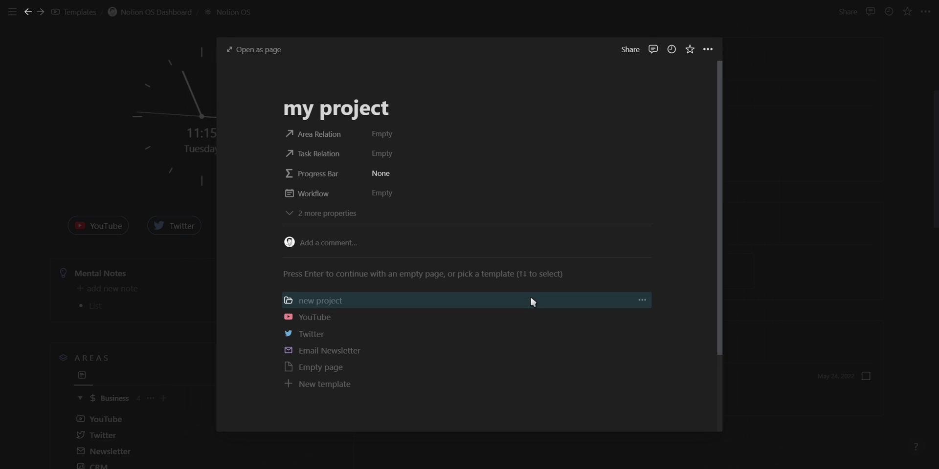
click(531, 299)
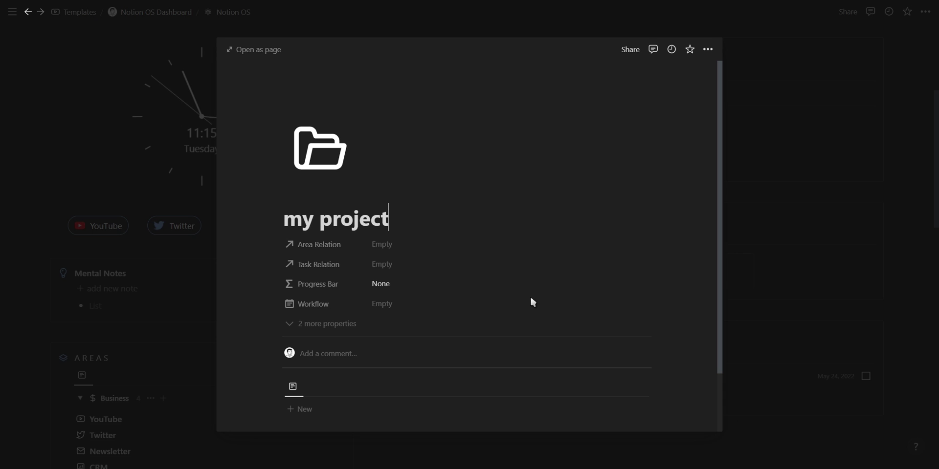
key(ctrl+z)
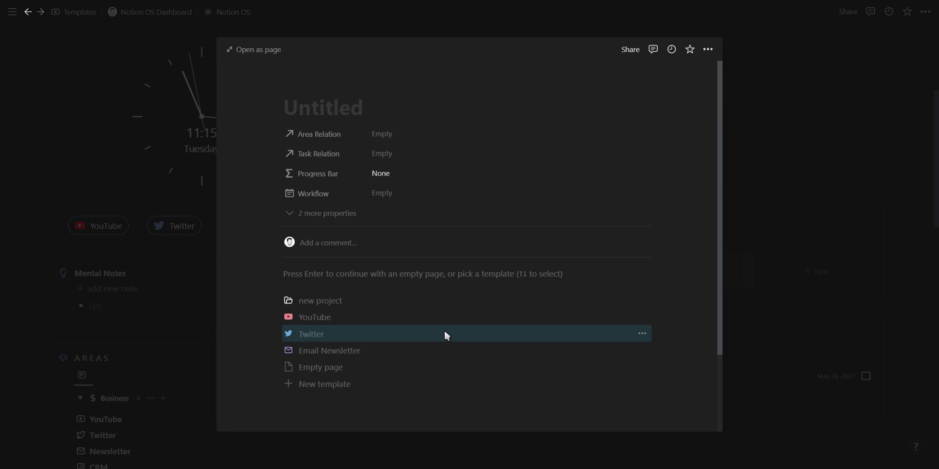
click(446, 336)
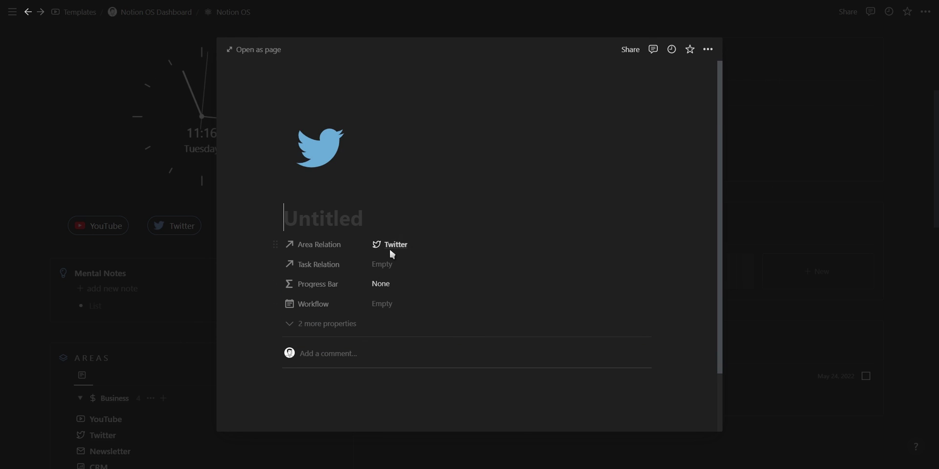
click(797, 263)
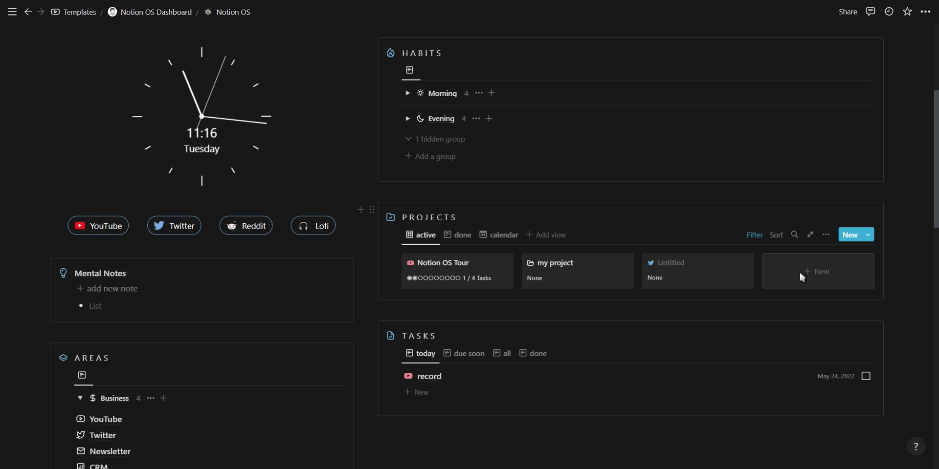
click(221, 437)
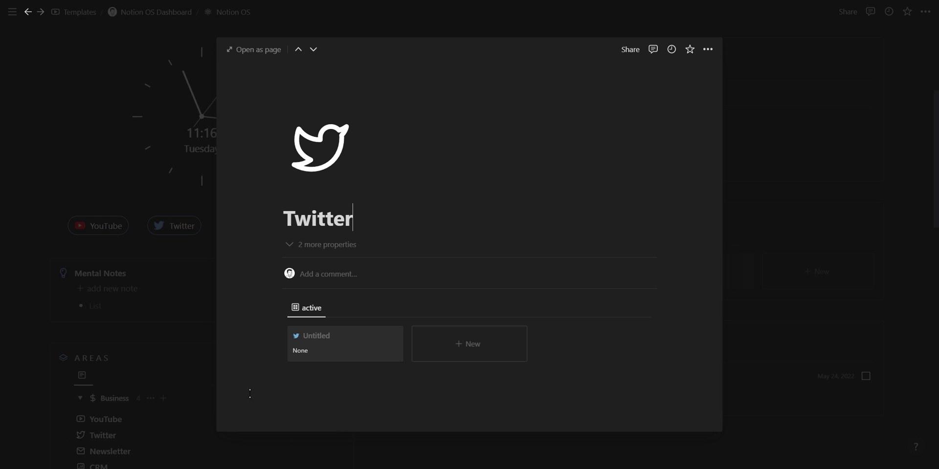
key(Escape)
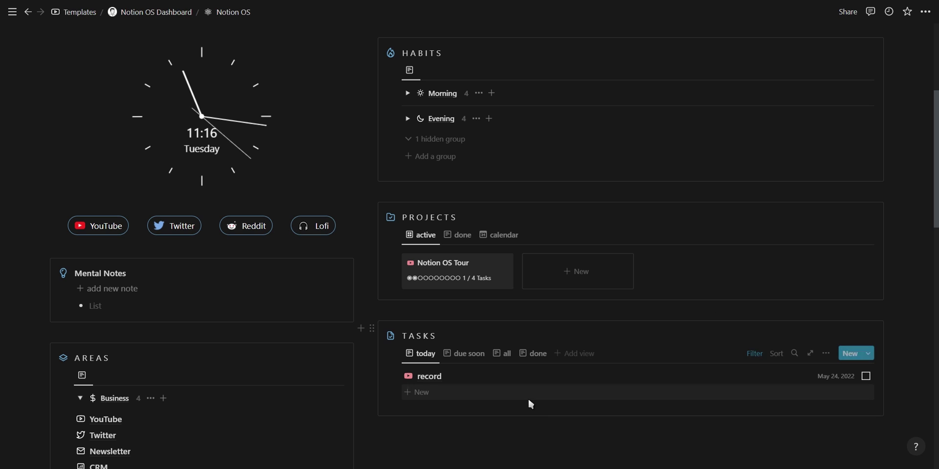
Add a new project task for today linked to the Notion OS Tour project
click(528, 398)
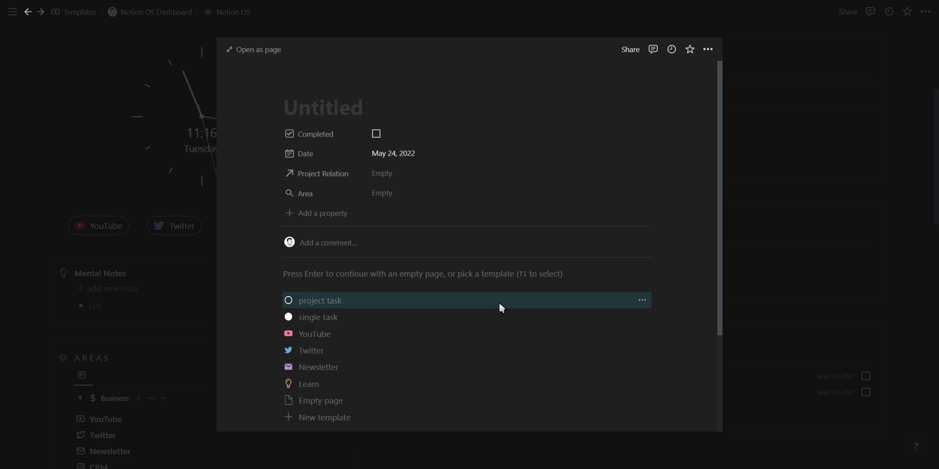
click(499, 304)
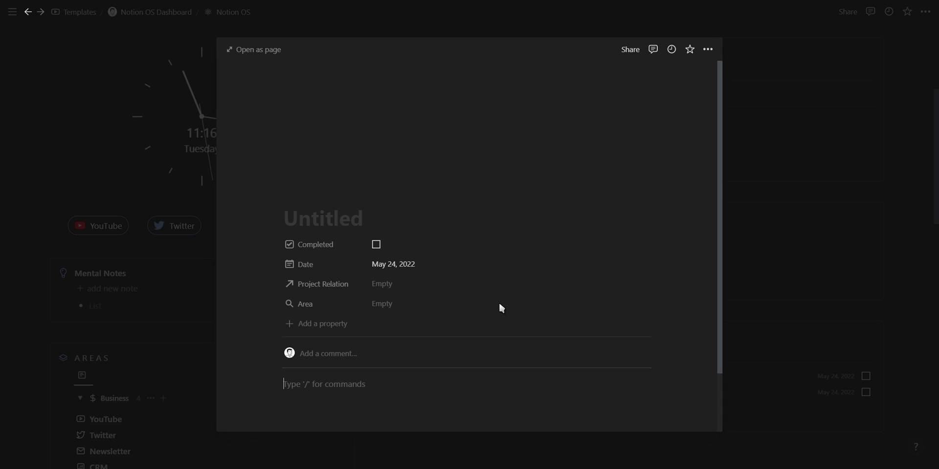
click(460, 284)
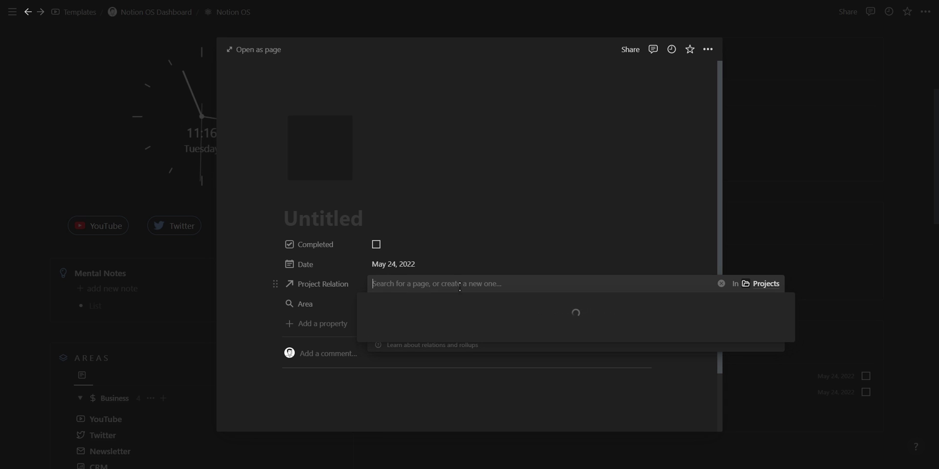
click(465, 313)
click(534, 245)
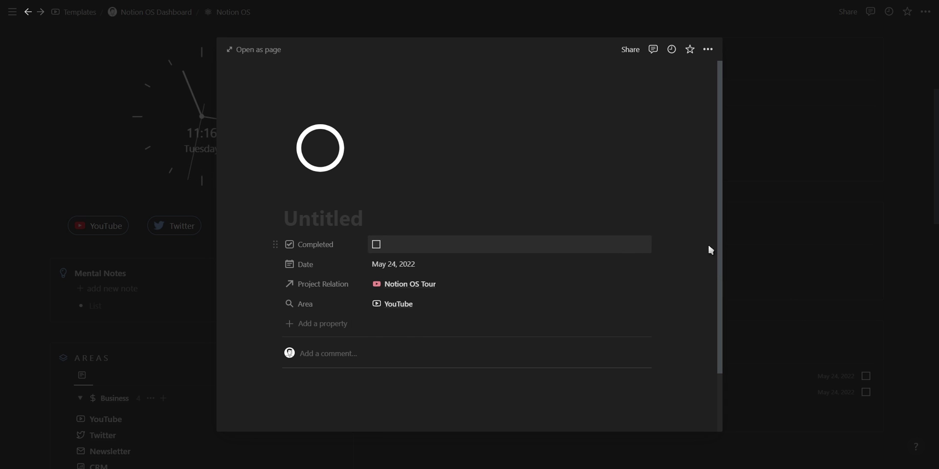
Rearrange calendar tasks so 123 sits on May 23 and task stays on the 24th
click(790, 258)
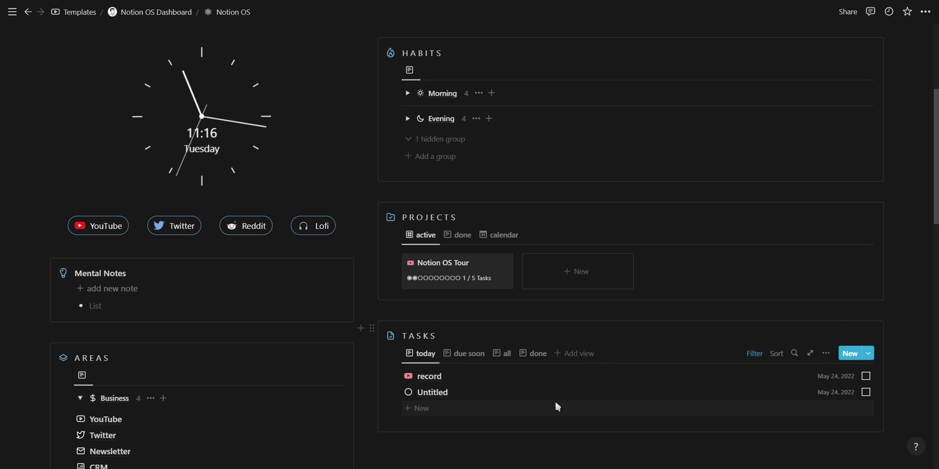
scroll(555, 405, down, 3)
scroll(864, 211, down, 4)
scroll(863, 212, down, 3)
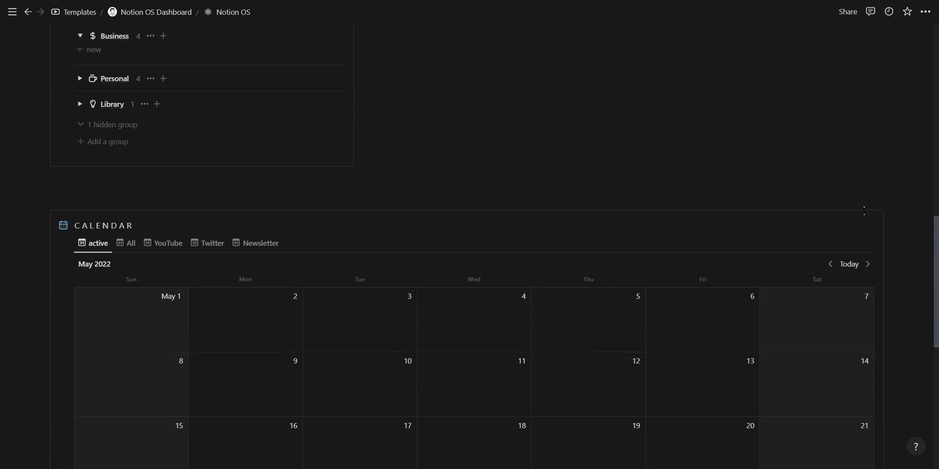
scroll(864, 211, down, 2)
scroll(864, 211, down, 2)
scroll(784, 277, down, 2)
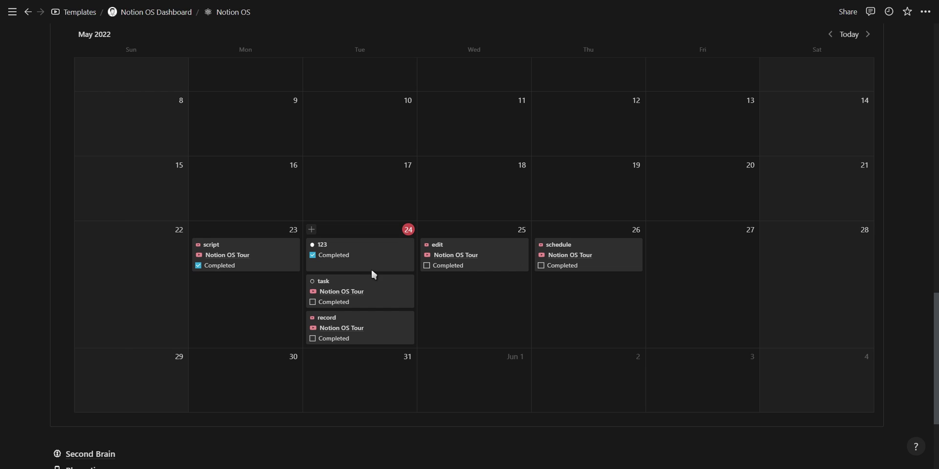
drag(433, 284, 460, 294)
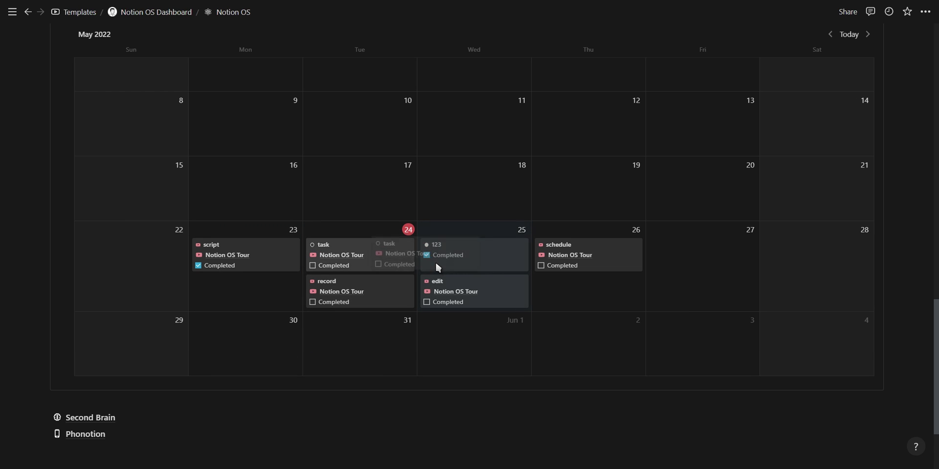
mouse_move(364, 258)
mouse_down()
mouse_move(476, 252)
mouse_move(472, 288)
mouse_up()
mouse_move(474, 333)
mouse_down()
mouse_move(591, 289)
mouse_move(463, 255)
mouse_move(250, 307)
mouse_up()
drag(439, 268, 374, 288)
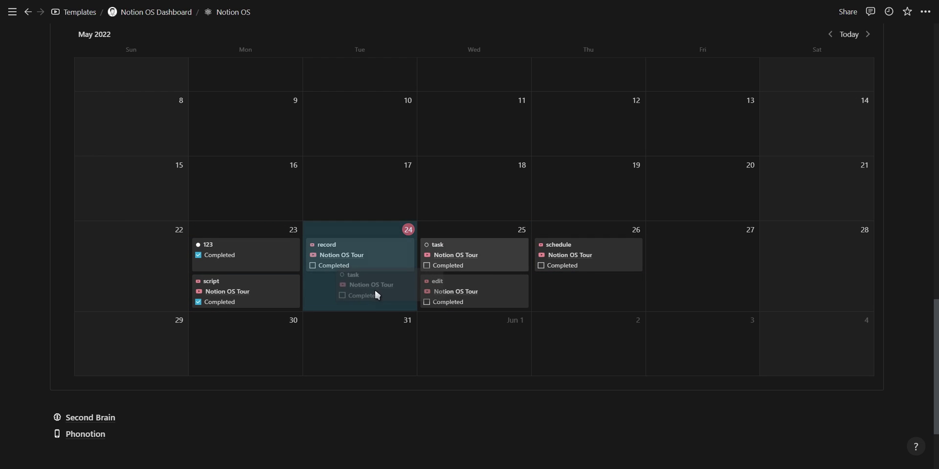
scroll(381, 325, up, 1)
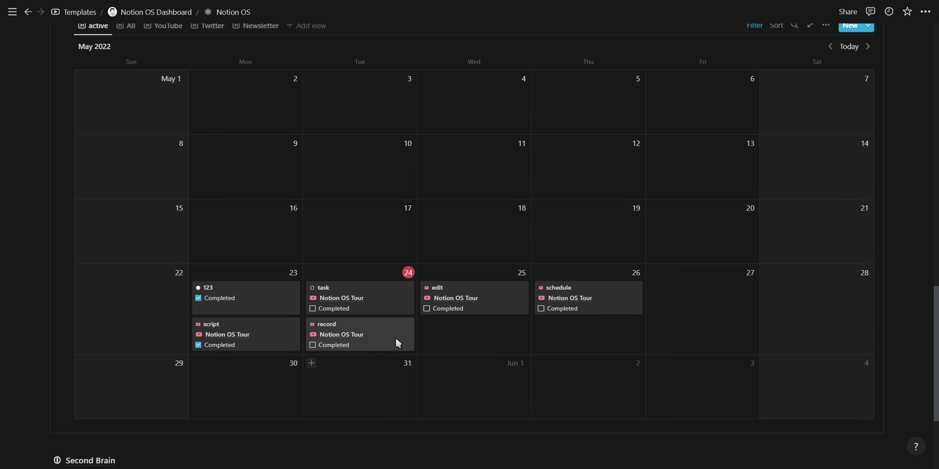
Open the YouTube area as a full page
scroll(460, 343, up, 3)
scroll(679, 354, up, 2)
scroll(840, 365, up, 5)
scroll(854, 366, up, 3)
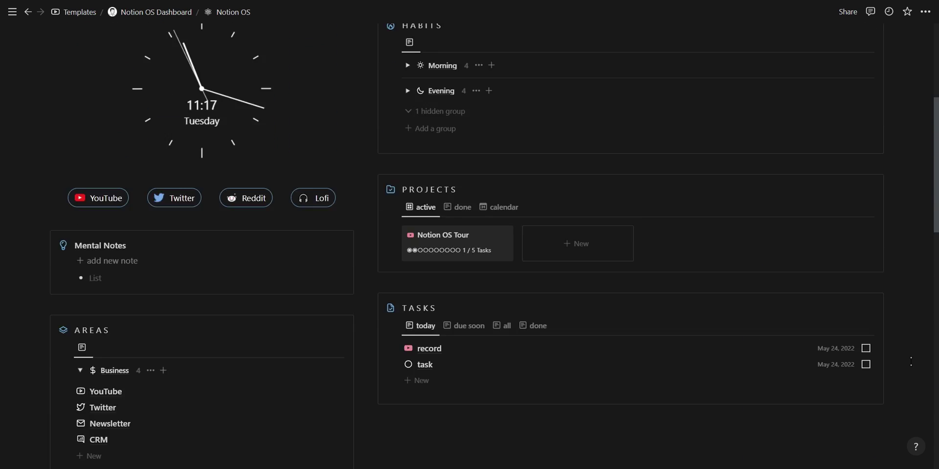
scroll(854, 366, up, 4)
scroll(854, 366, up, 1)
scroll(312, 203, down, 8)
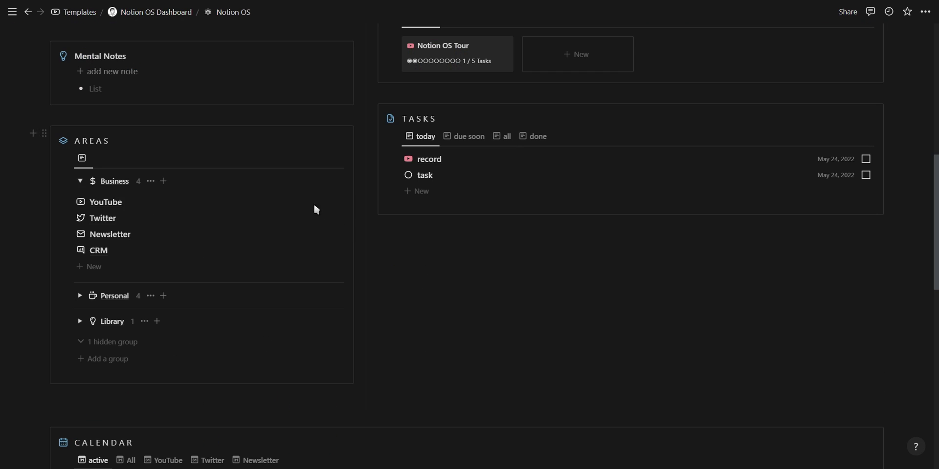
click(298, 196)
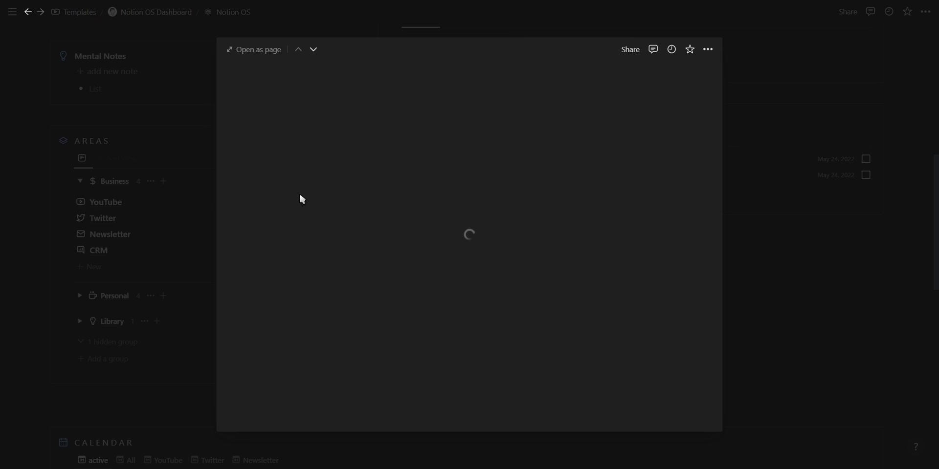
click(266, 50)
Add a 'make $1k/month' card to the Roadmap's 500-1k column
scroll(267, 52, down, 2)
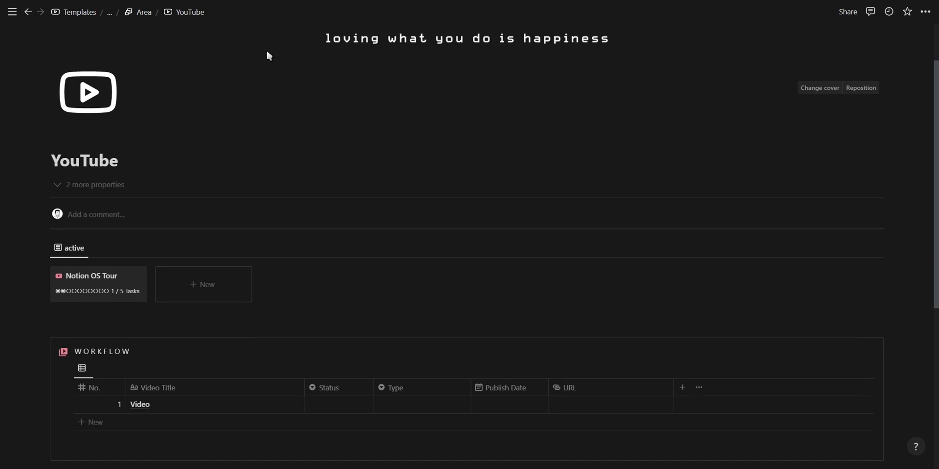
scroll(267, 52, down, 3)
scroll(267, 51, down, 3)
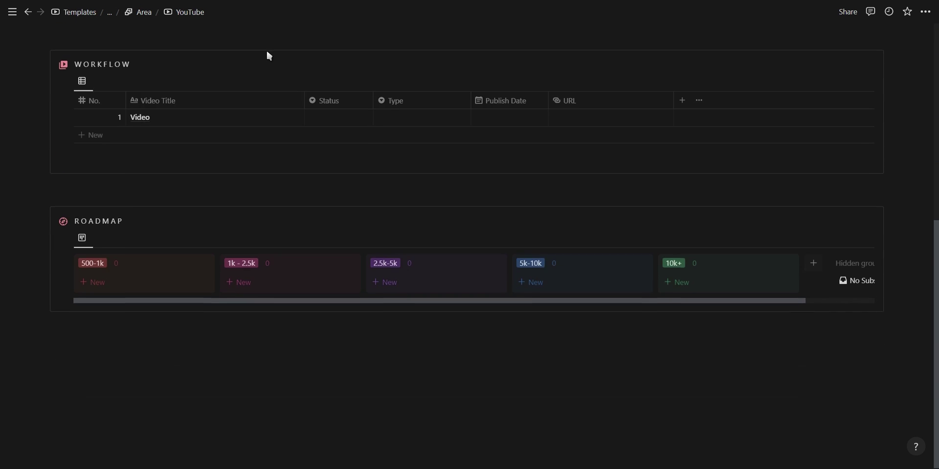
click(116, 282)
text(make $1k/month)
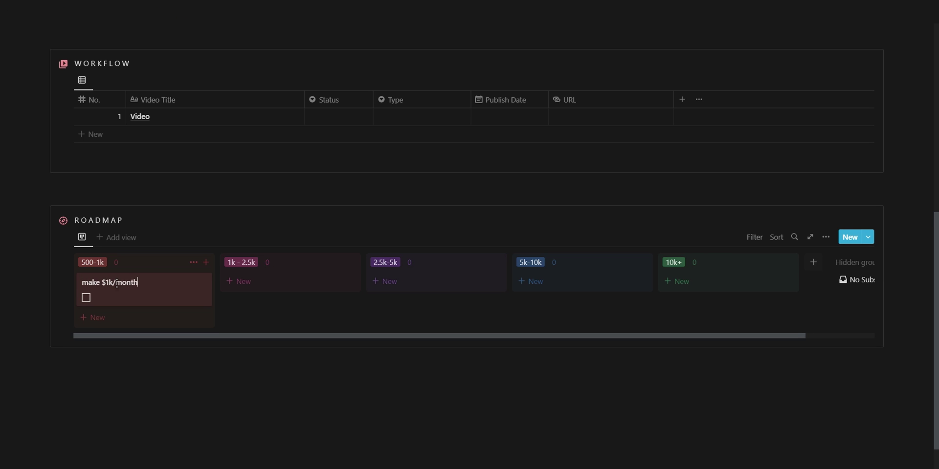
scroll(117, 284, up, 1)
Set Notion Tour to Recording status, Notion Templates type and a May 26 publish date
scroll(259, 250, up, 4)
double_click(131, 247)
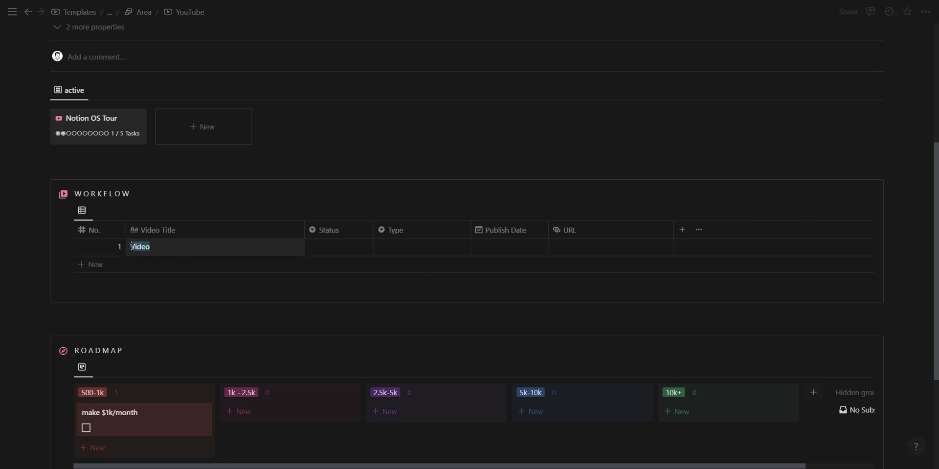
text(Notion Tour)
click(338, 247)
click(358, 323)
click(421, 247)
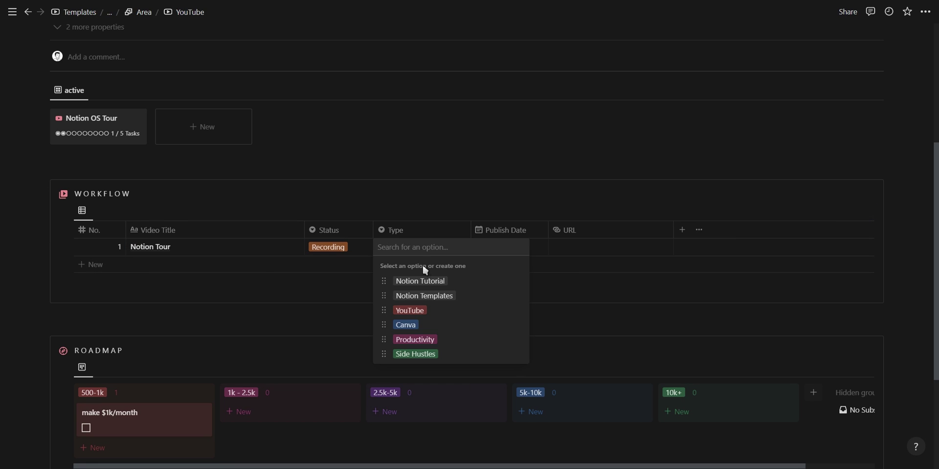
click(443, 293)
click(493, 247)
click(557, 298)
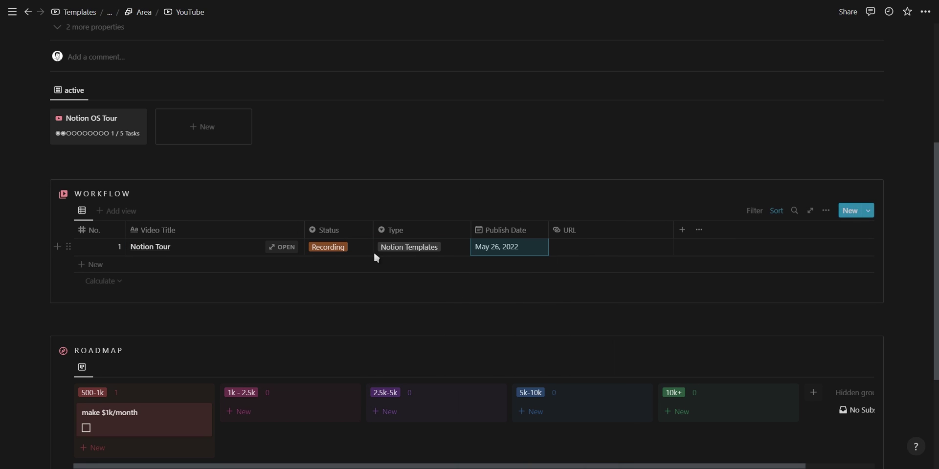
Apply the Project Template to the Notion Tour video page
click(287, 250)
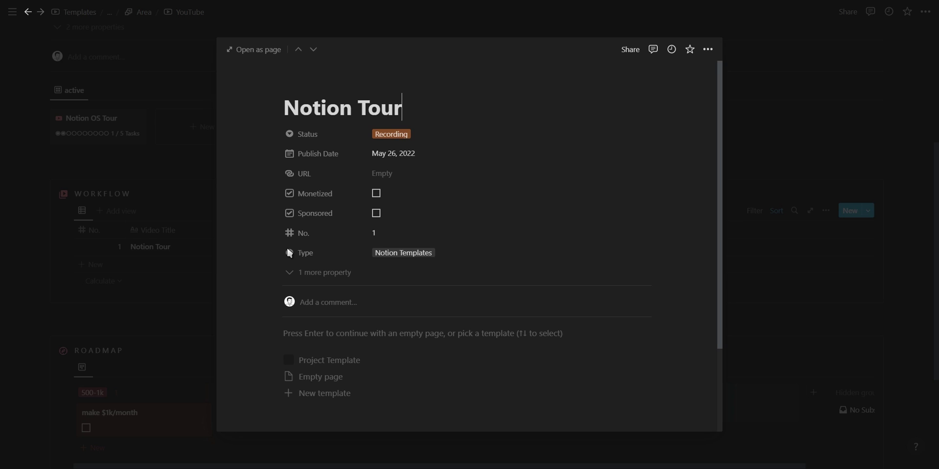
click(335, 361)
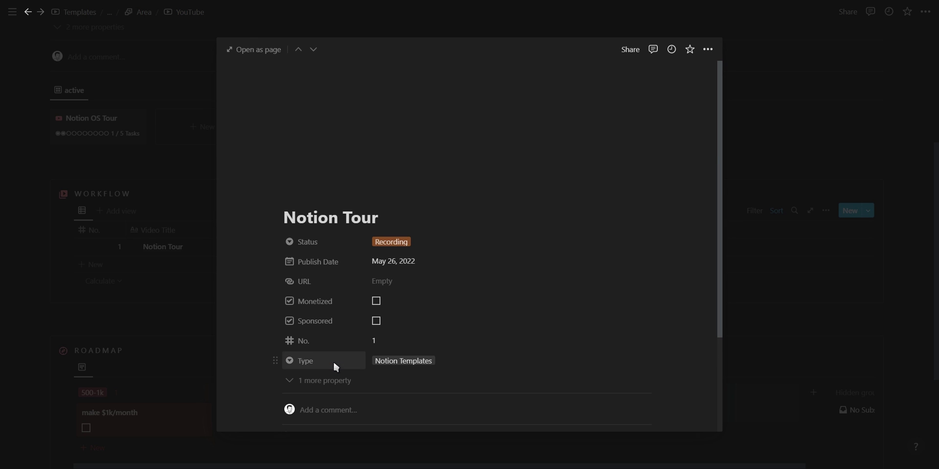
scroll(446, 318, down, 2)
scroll(446, 318, down, 2)
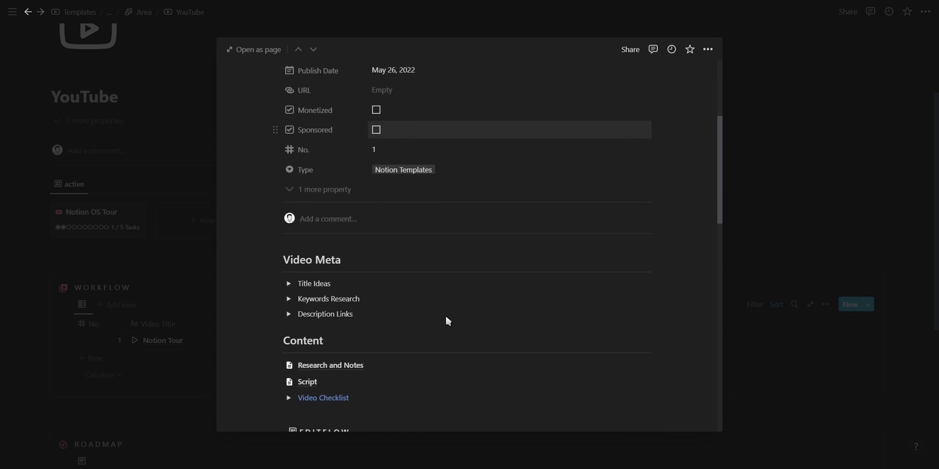
scroll(447, 318, down, 3)
Browse Title Ideas, Keywords Research and Video Checklist, and check off 'Cut out extra'
click(288, 171)
click(289, 185)
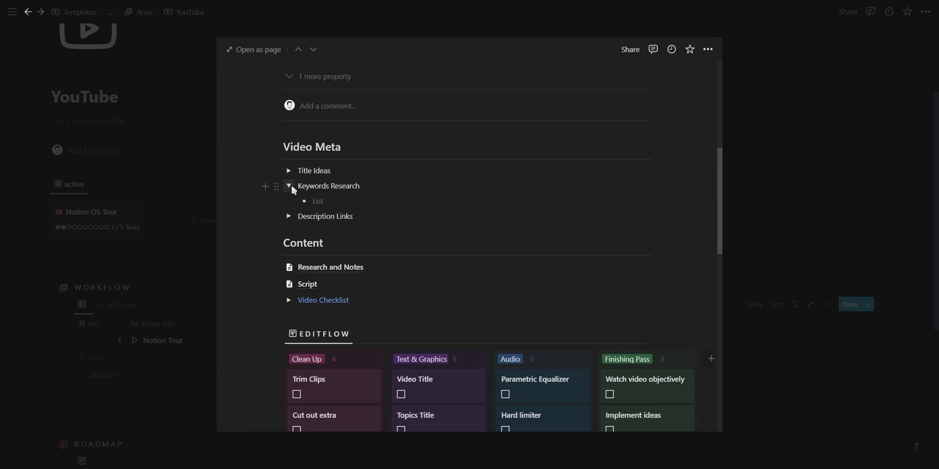
click(290, 184)
scroll(295, 236, down, 1)
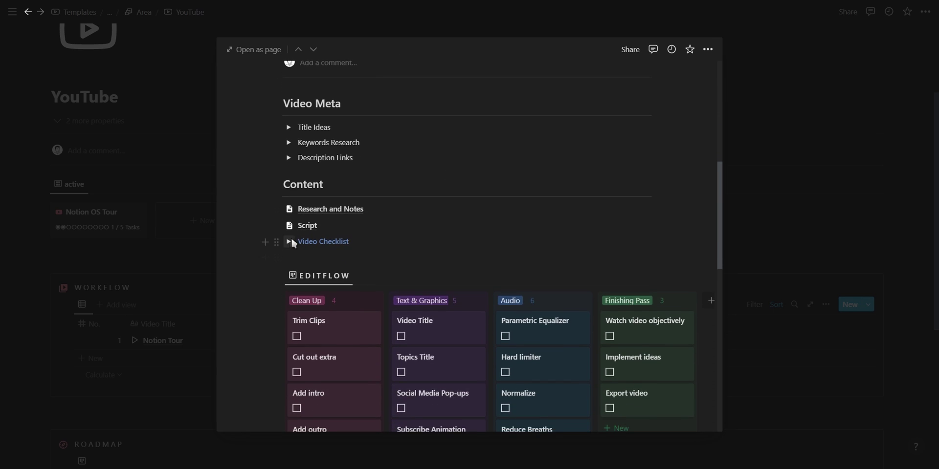
click(289, 242)
click(289, 241)
scroll(293, 242, down, 3)
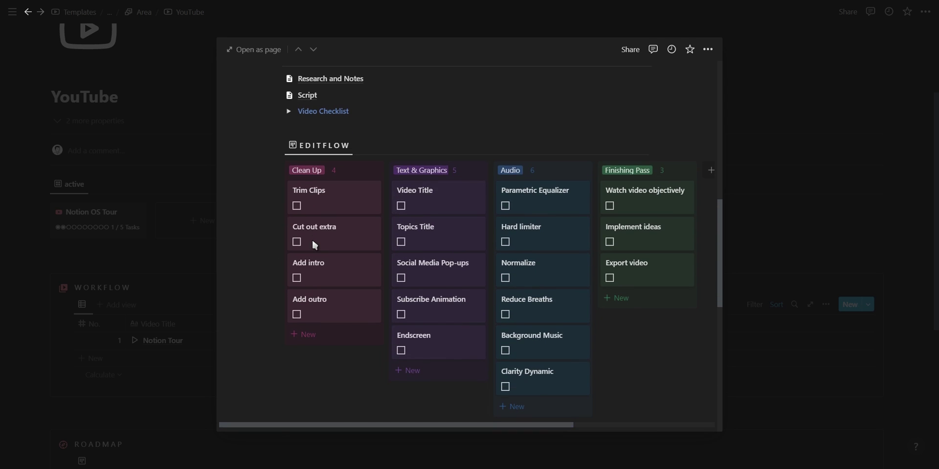
click(296, 241)
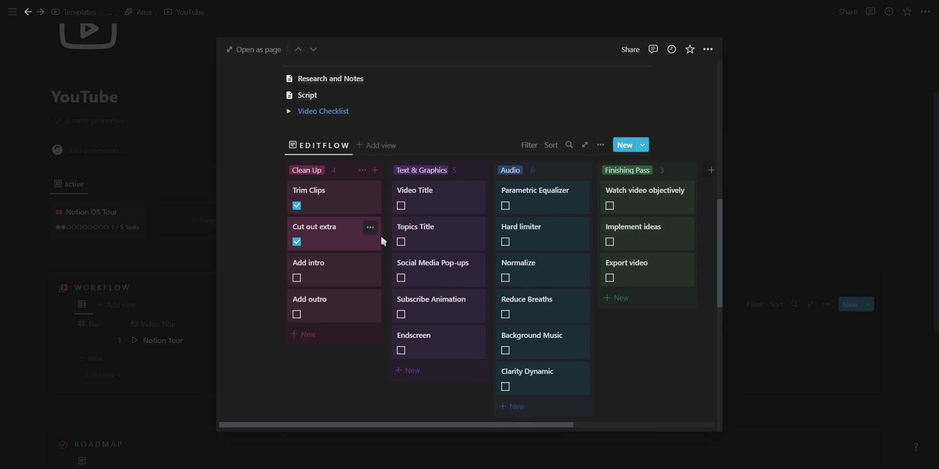
scroll(391, 247, down, 4)
scroll(400, 251, down, 3)
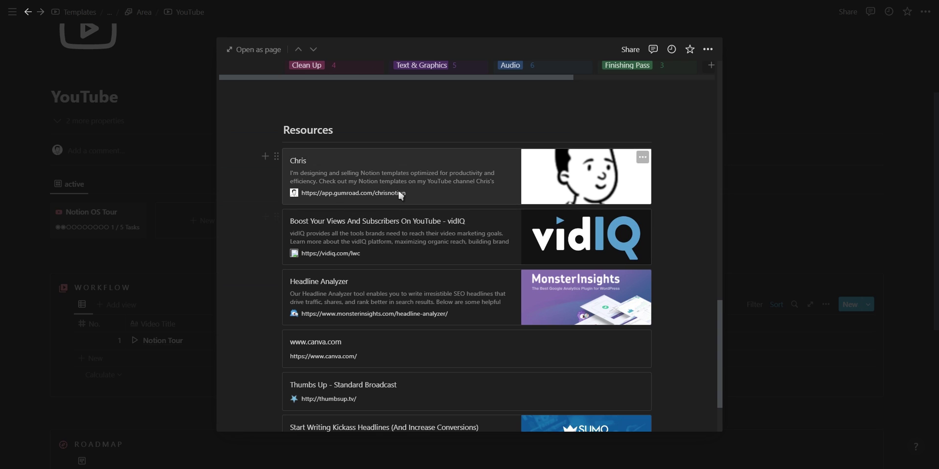
scroll(386, 274, down, 2)
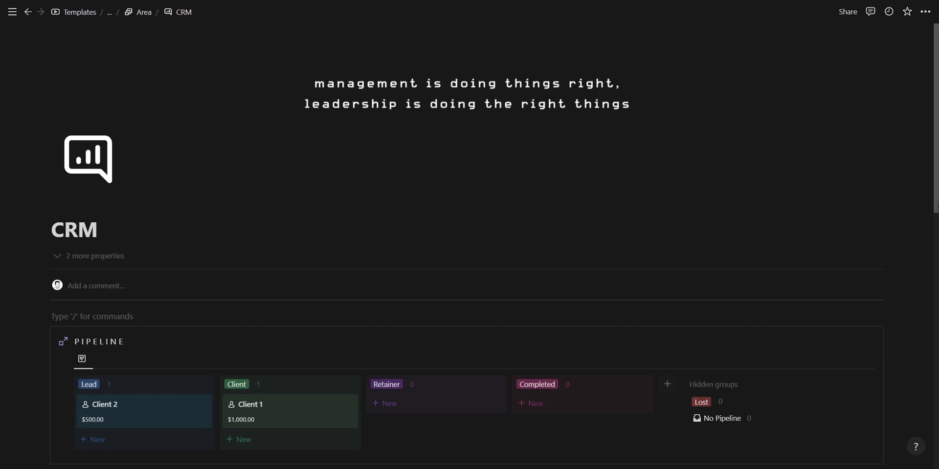
Drag Client 2 into the CRM pipeline's Client column and back to Lead
scroll(470, 244, down, 2)
scroll(469, 245, down, 2)
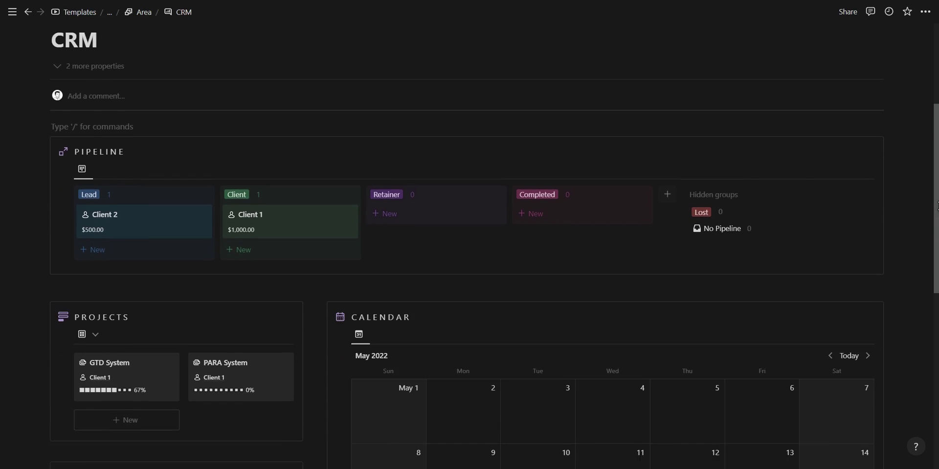
scroll(469, 244, down, 3)
scroll(469, 244, down, 3)
scroll(143, 237, up, 3)
scroll(143, 238, up, 2)
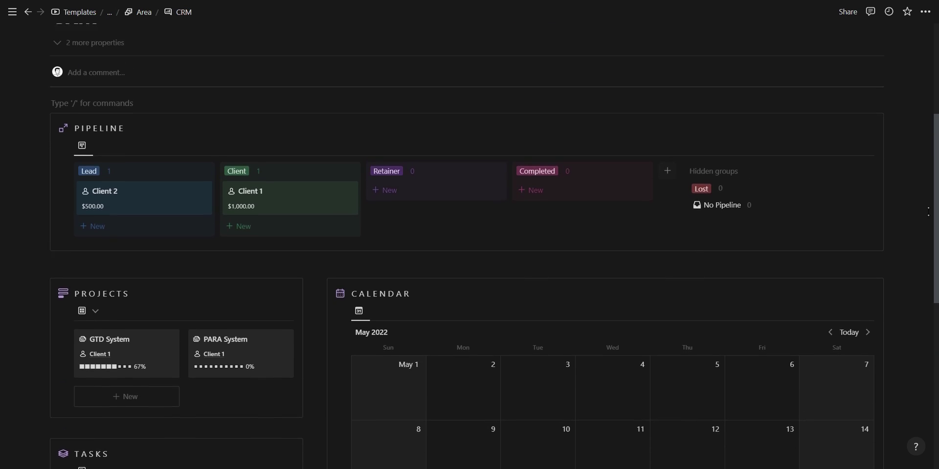
scroll(143, 238, up, 1)
drag(208, 245, 272, 245)
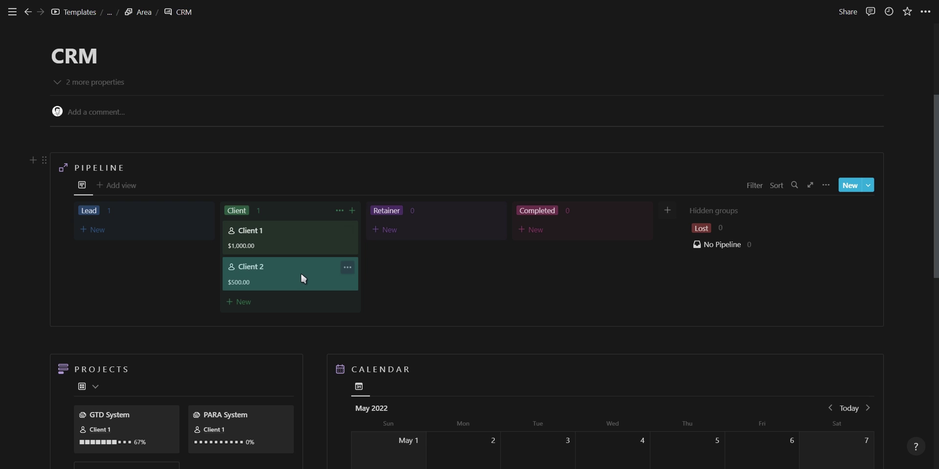
mouse_move(302, 277)
mouse_down()
mouse_move(157, 246)
mouse_move(165, 252)
mouse_up()
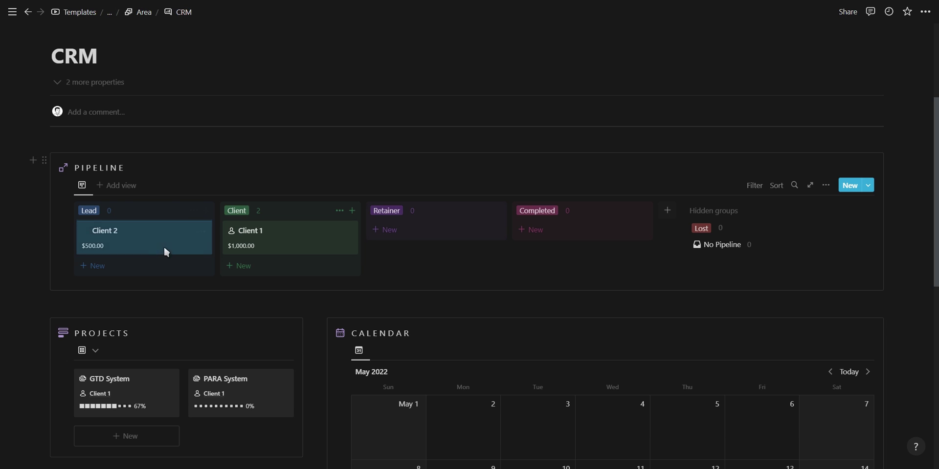
Apply a template to the Client 1 record
click(277, 233)
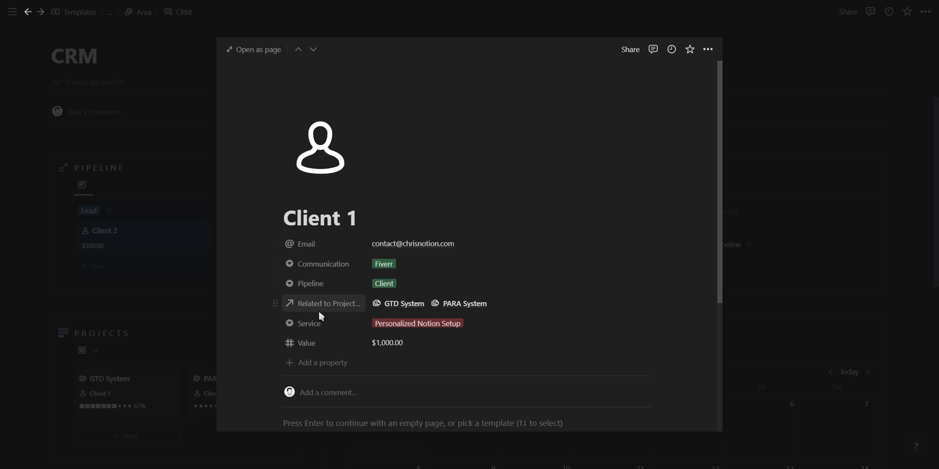
scroll(318, 309, down, 3)
click(307, 274)
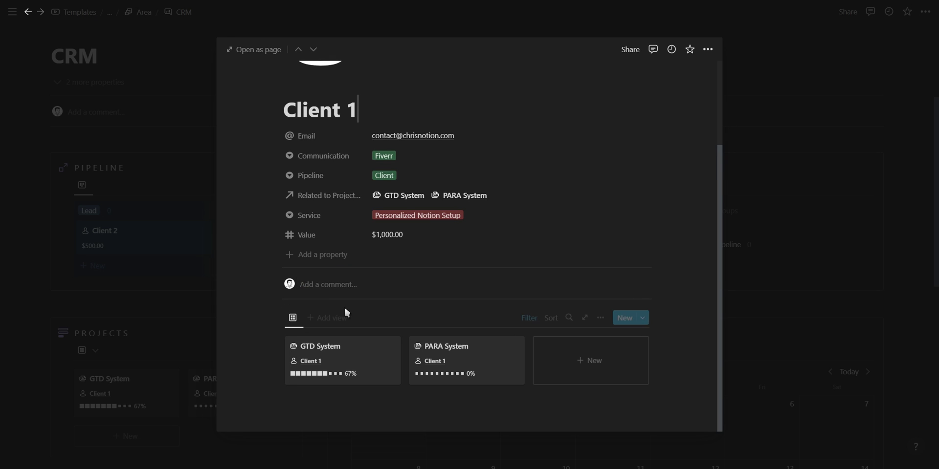
In the GTD System project, toggle the Daily Tasks and Weekly Tasks checkboxes
click(335, 370)
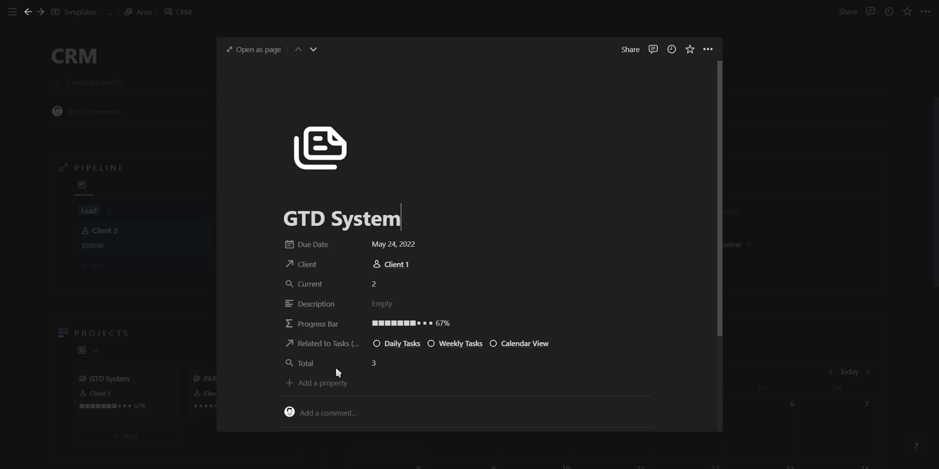
scroll(335, 371, down, 3)
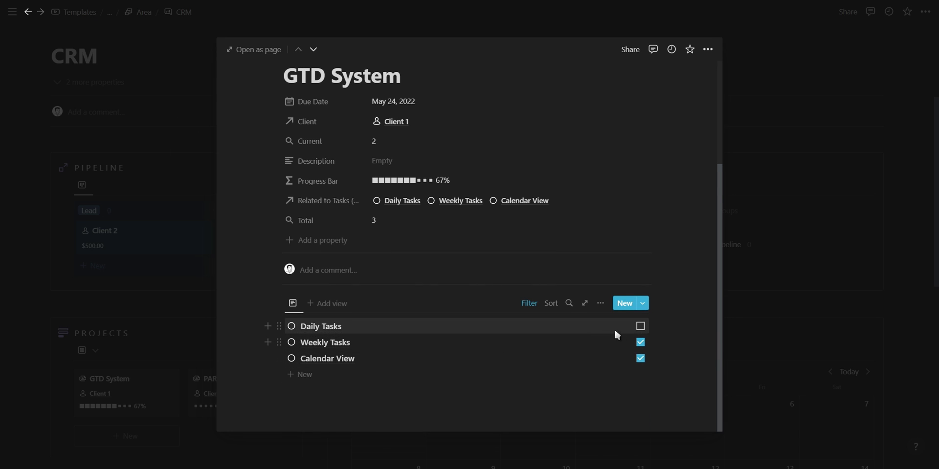
click(641, 326)
click(641, 326)
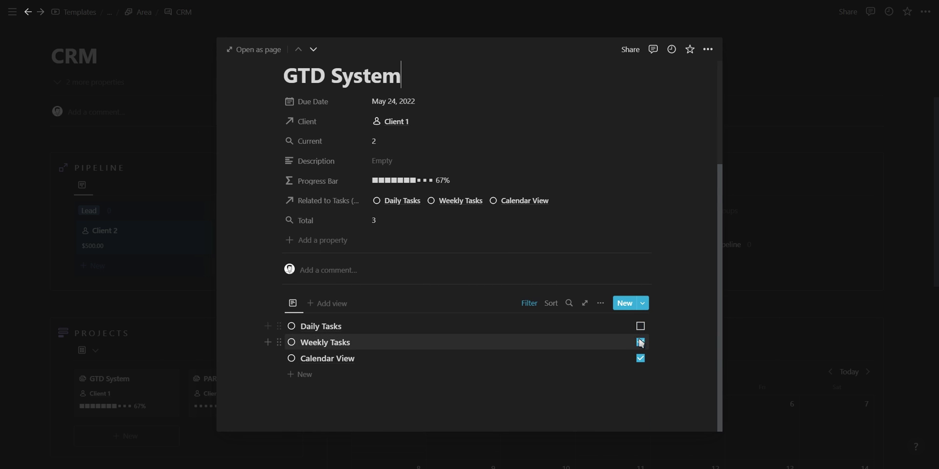
click(640, 343)
click(780, 303)
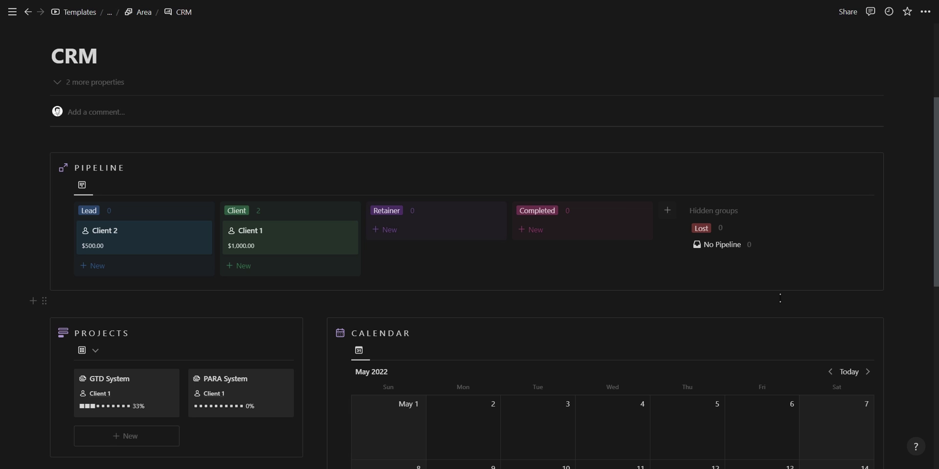
Expand the GTD System task group and mark Daily Tasks done
scroll(585, 313, down, 3)
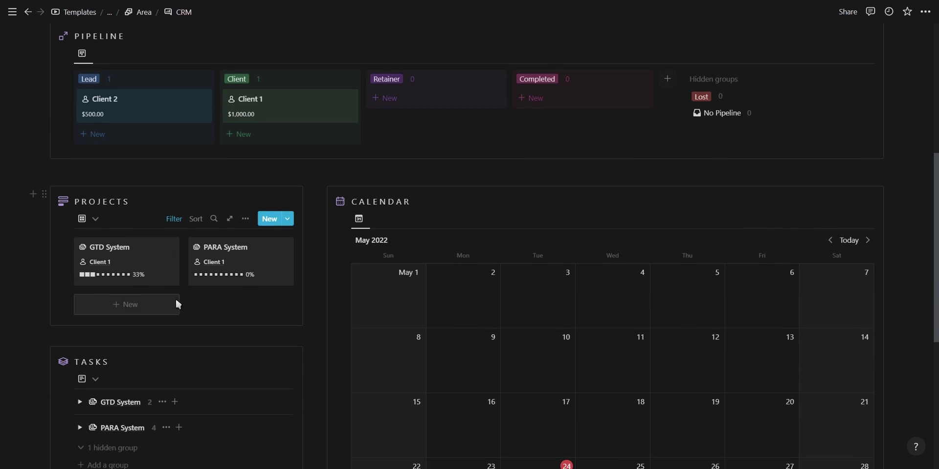
scroll(147, 288, down, 3)
click(80, 274)
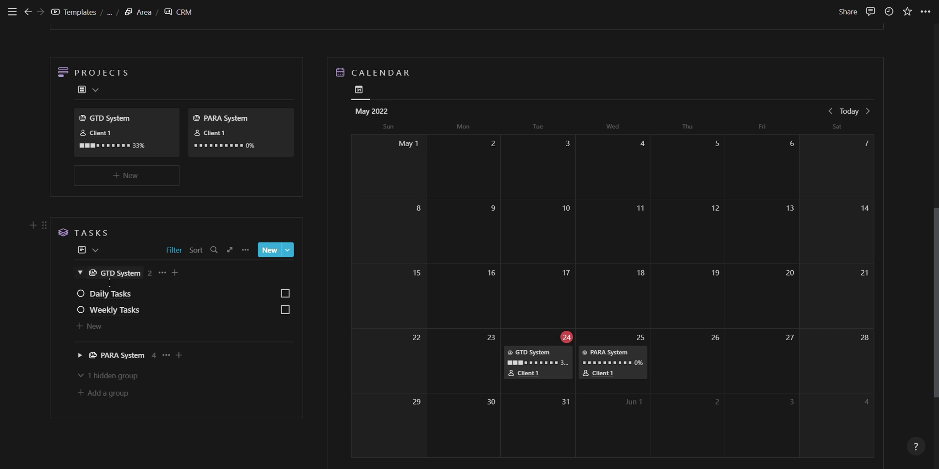
click(285, 294)
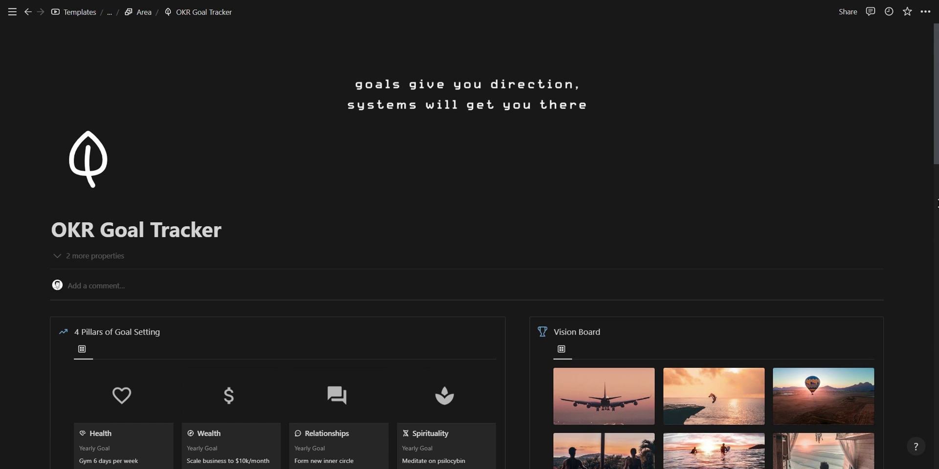
Scroll through the OKR Goal Tracker to review its goals and key results
scroll(469, 244, down, 2)
scroll(469, 245, down, 3)
scroll(470, 244, down, 4)
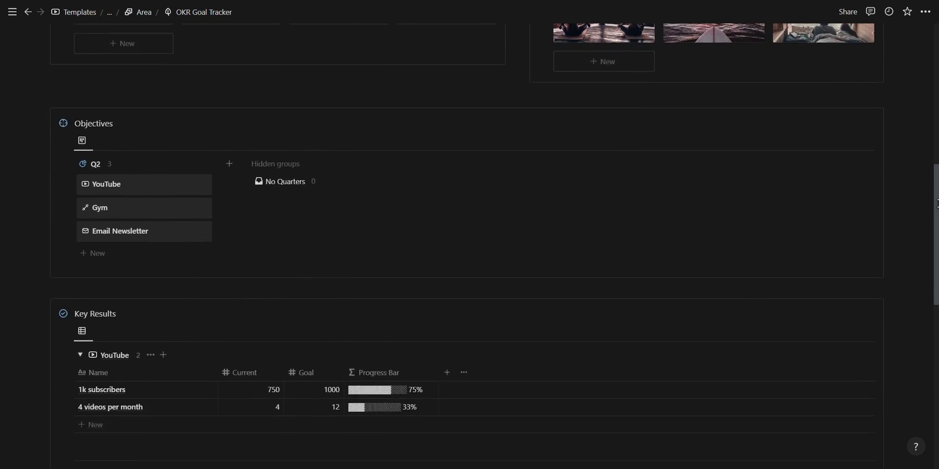
scroll(469, 245, down, 3)
scroll(469, 245, down, 5)
scroll(470, 245, up, 4)
scroll(469, 244, up, 2)
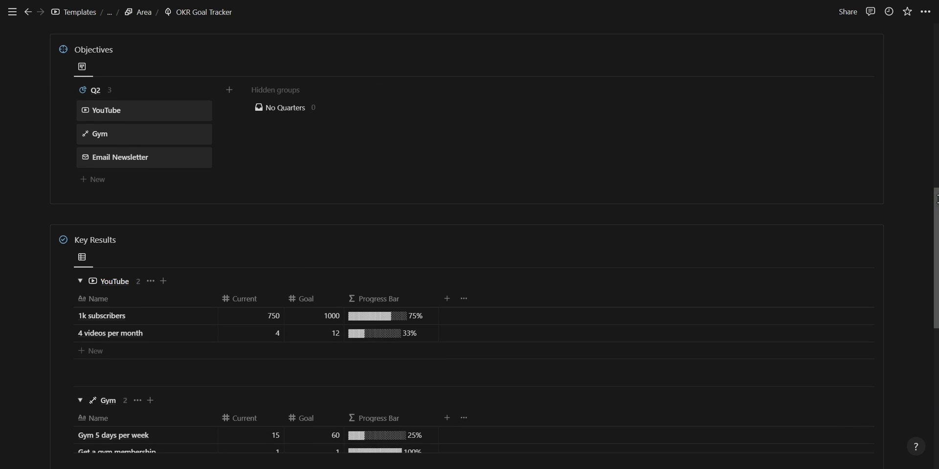
scroll(469, 245, up, 3)
scroll(469, 244, up, 5)
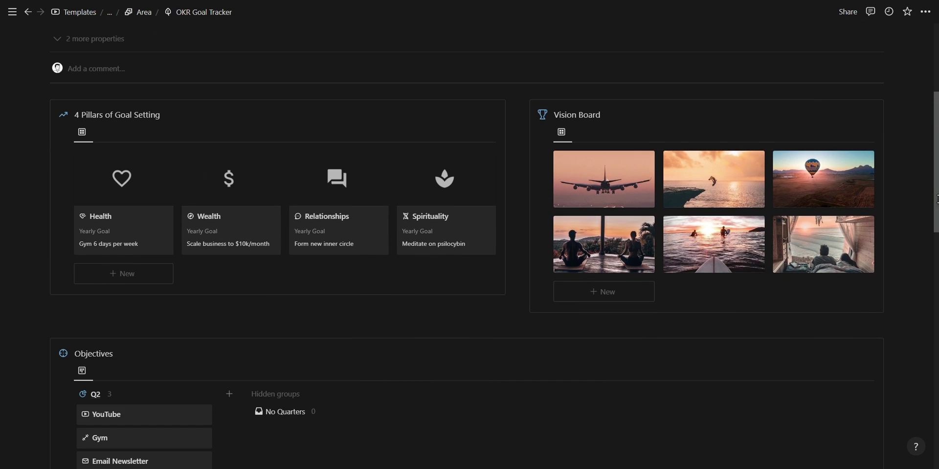
scroll(841, 274, up, 1)
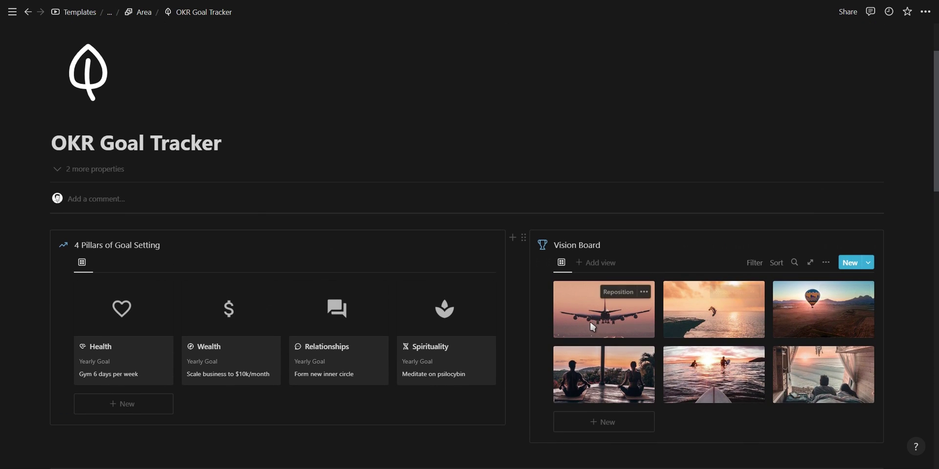
mouse_move(337, 190)
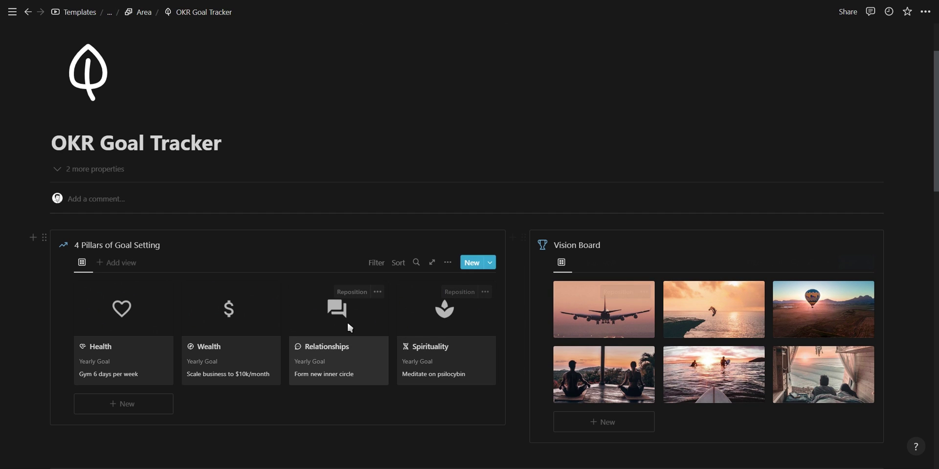
Change 1k subscribers' Current from 750 to 900 and clear the 4 videos per month value
scroll(345, 327, down, 3)
scroll(220, 255, down, 3)
scroll(105, 199, down, 2)
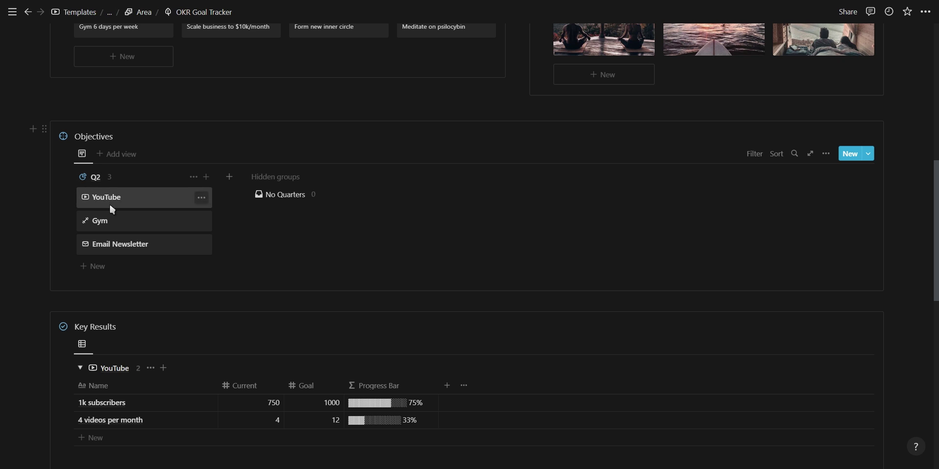
scroll(110, 203, down, 3)
click(257, 186)
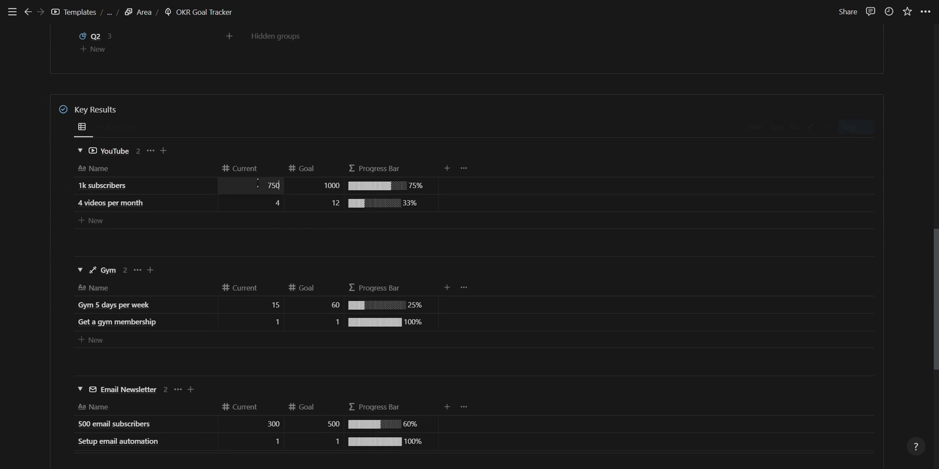
text(900)
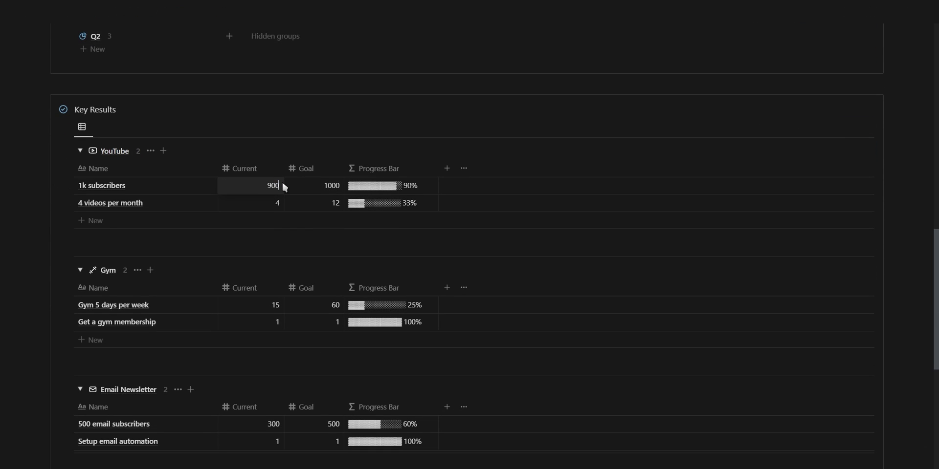
key(Return)
click(277, 202)
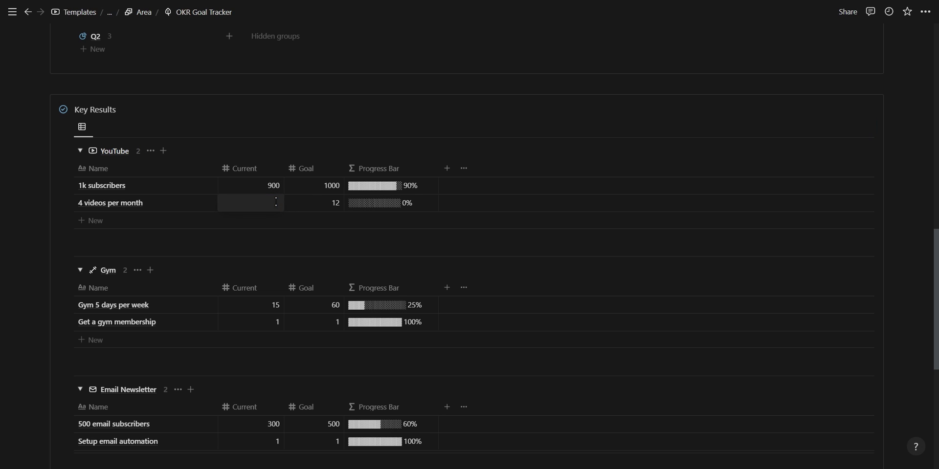
key(BackSpace)
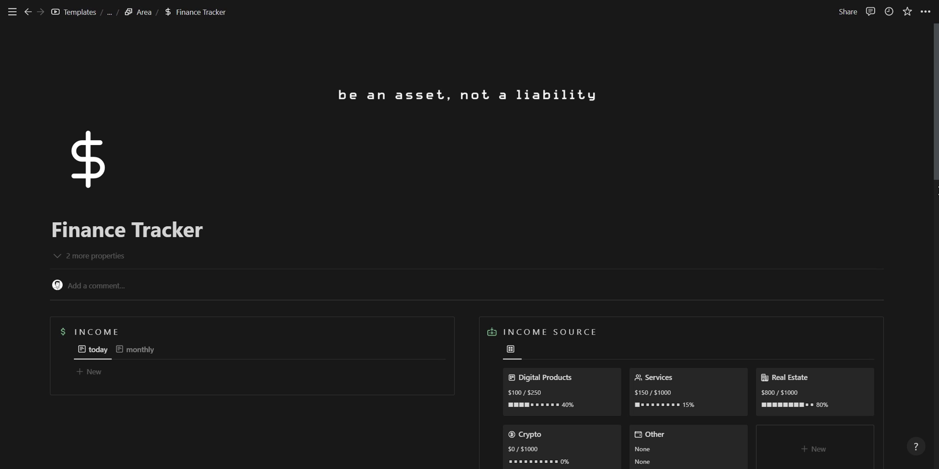
scroll(937, 191, down, 2)
scroll(937, 191, down, 2)
scroll(937, 190, down, 3)
scroll(937, 191, down, 2)
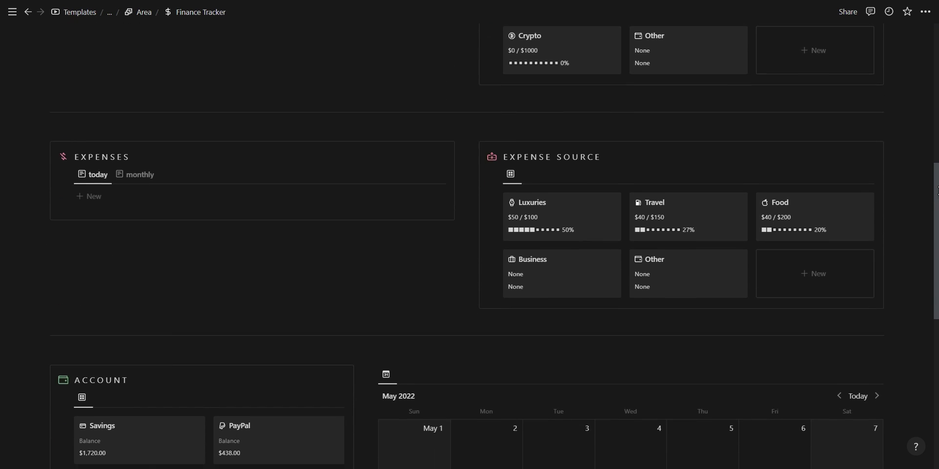
scroll(937, 191, down, 4)
scroll(937, 191, down, 4)
scroll(938, 190, down, 2)
scroll(937, 188, up, 4)
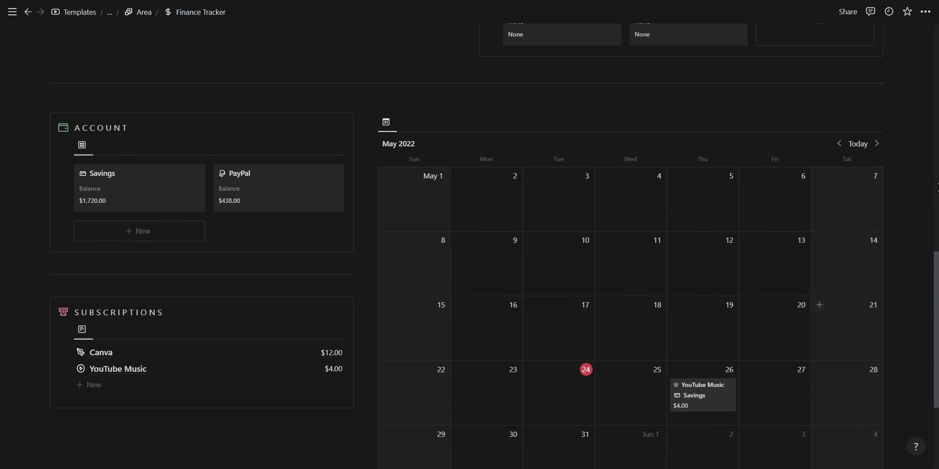
scroll(937, 188, up, 5)
scroll(937, 188, up, 6)
scroll(937, 188, up, 2)
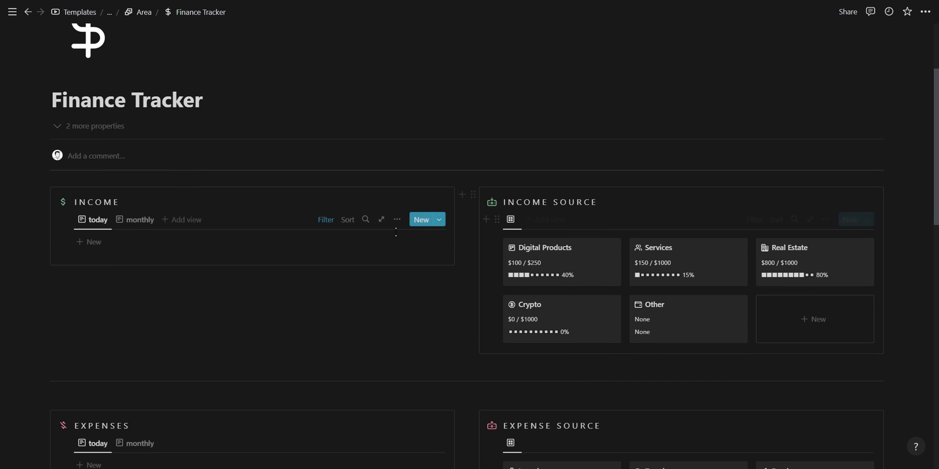
click(141, 221)
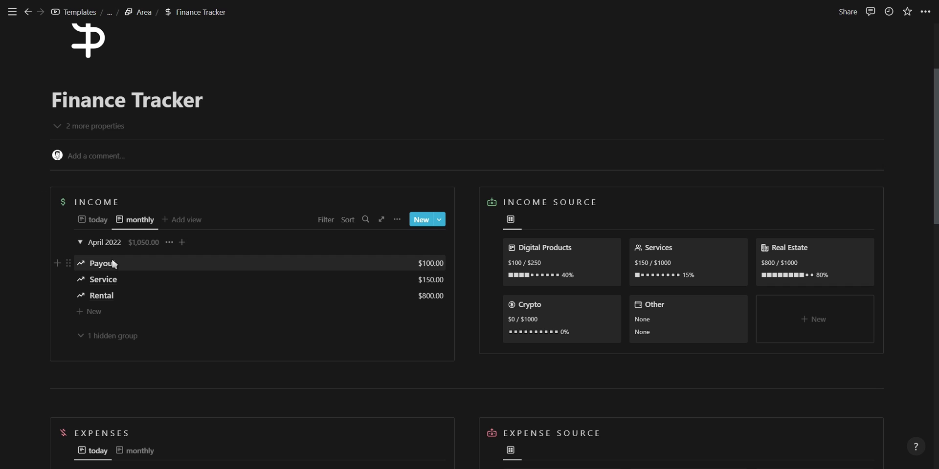
click(79, 243)
click(98, 220)
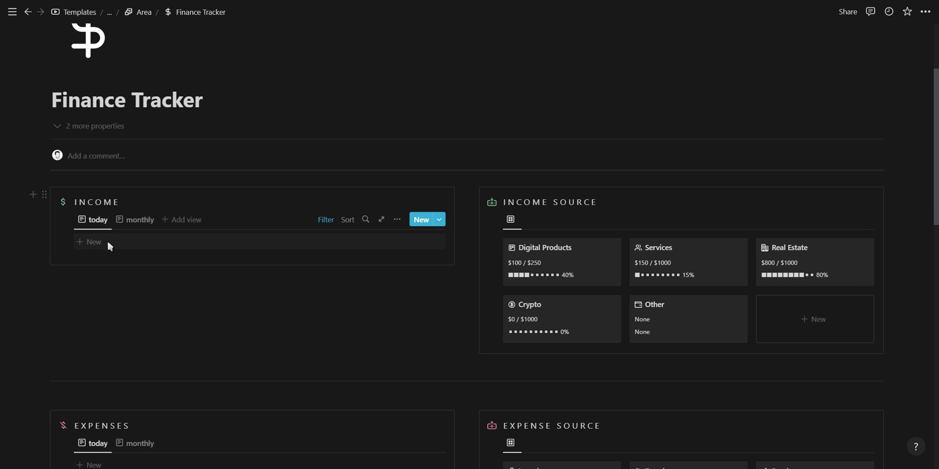
Add an income entry named 'new' from the Income template with a $50 amount
click(106, 240)
text(new)
click(313, 301)
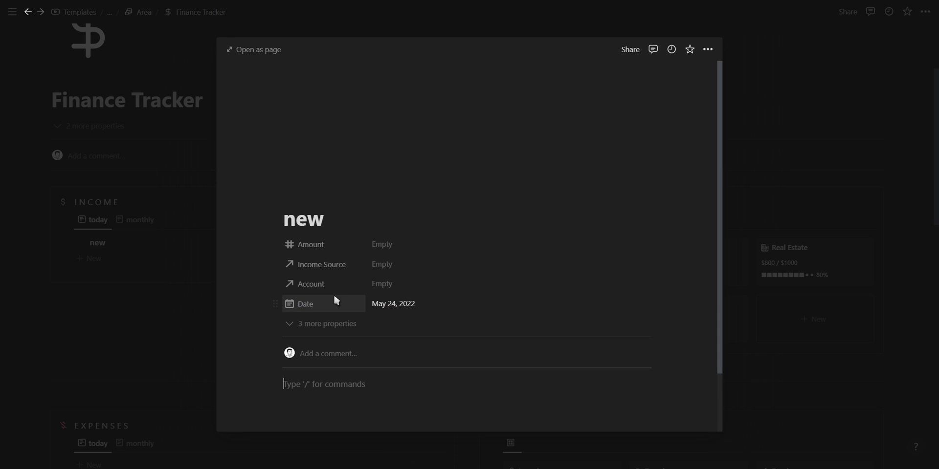
text(50)
key(Return)
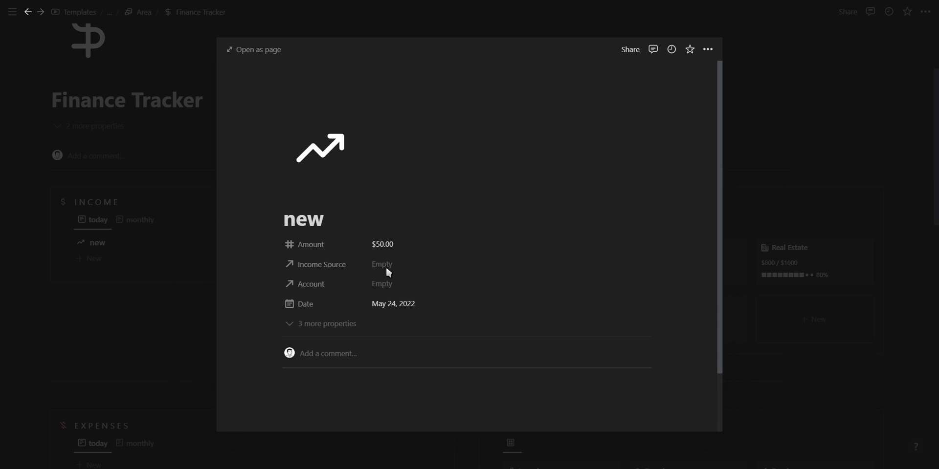
Link Services as income source and PayPal as account, then edit Digital Products' goal
click(385, 265)
click(409, 314)
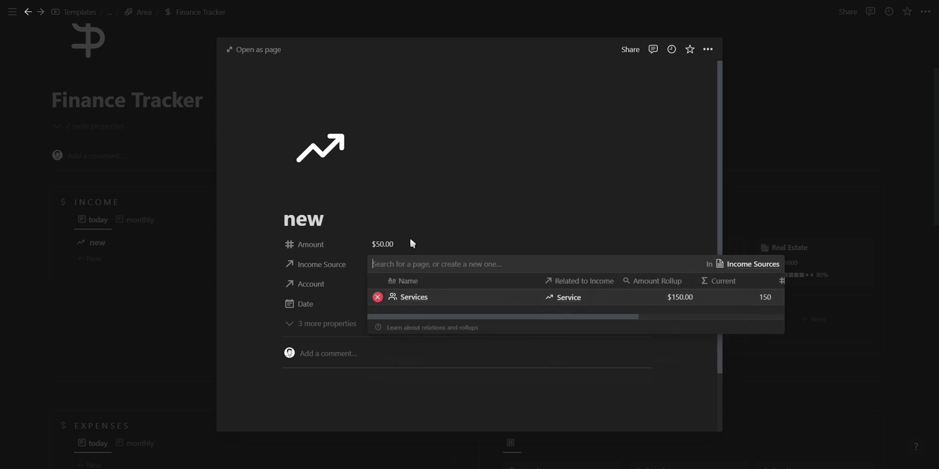
click(409, 237)
click(388, 285)
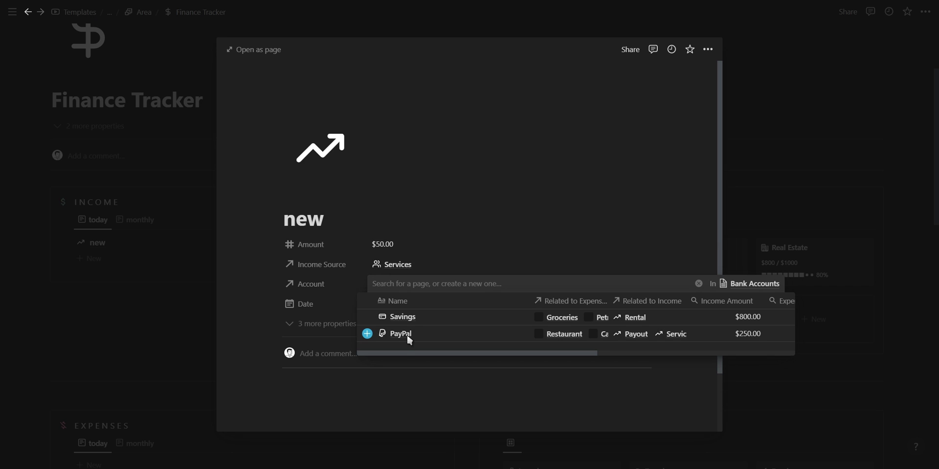
click(425, 332)
key(Escape)
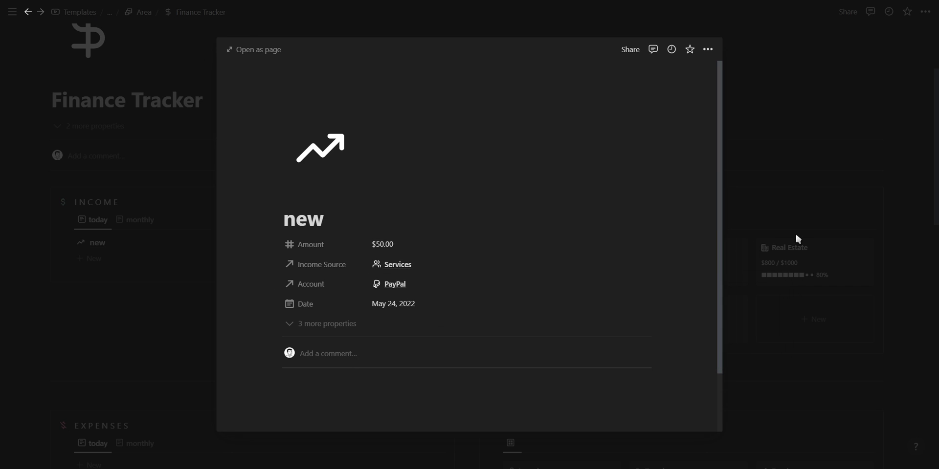
click(794, 232)
click(532, 270)
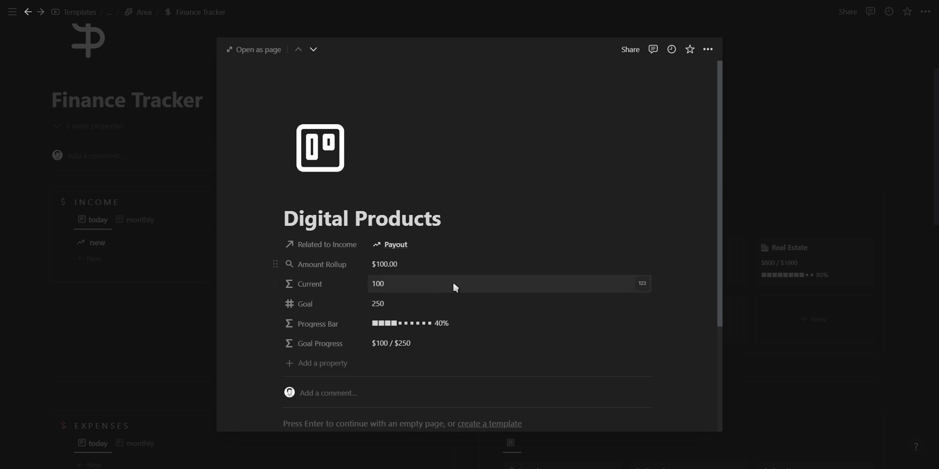
mouse_move(509, 304)
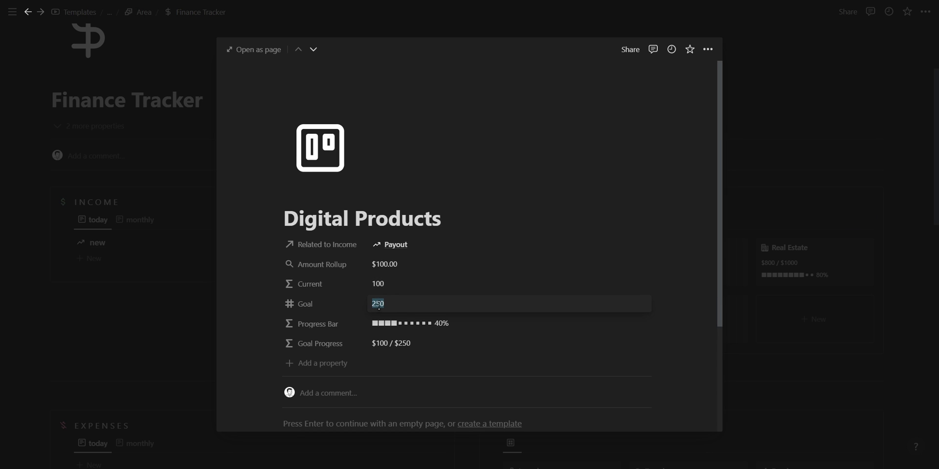
text(500)
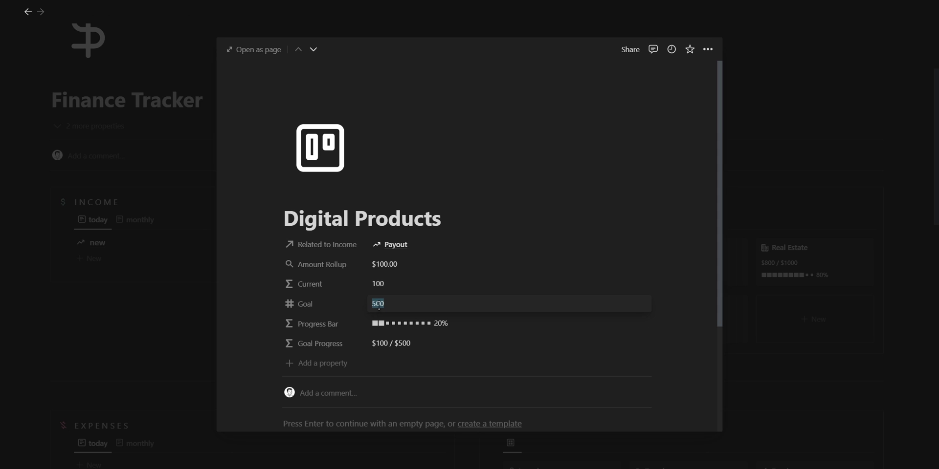
text(150)
Change the Savings account's Start amount to $1,500 in its peek page
key(Escape)
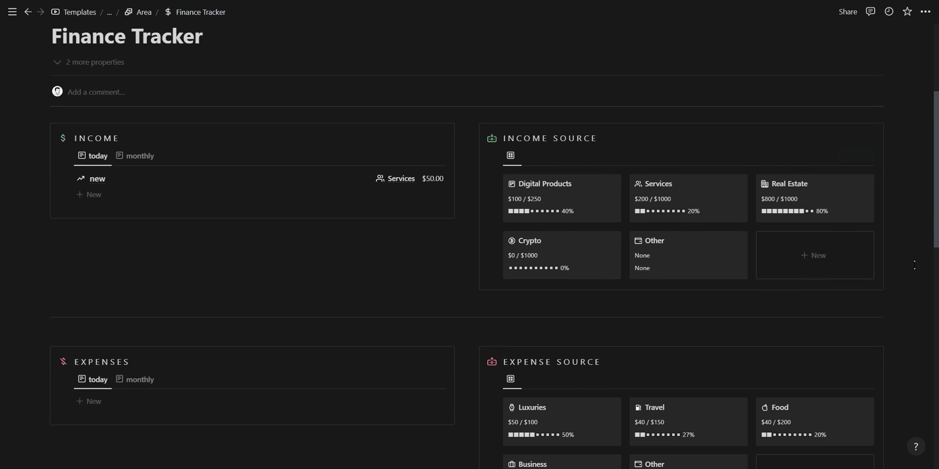
scroll(383, 461, down, 2)
scroll(913, 269, down, 2)
scroll(913, 265, down, 3)
scroll(913, 266, down, 3)
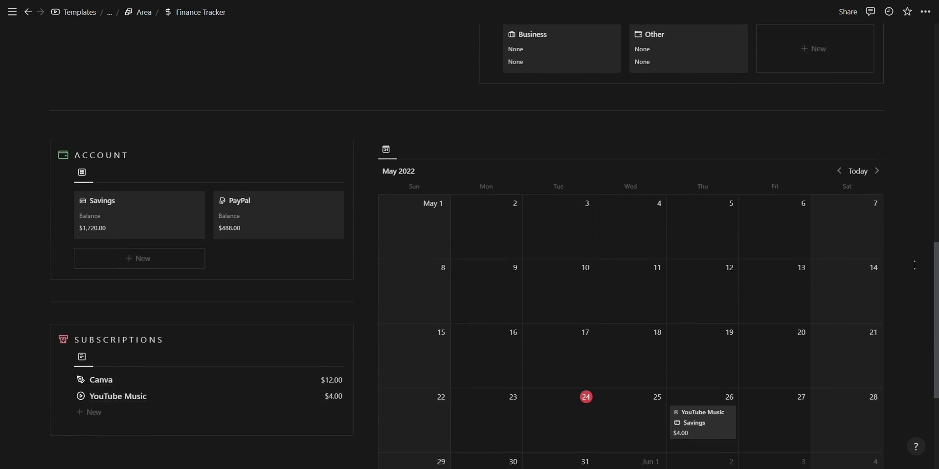
click(166, 198)
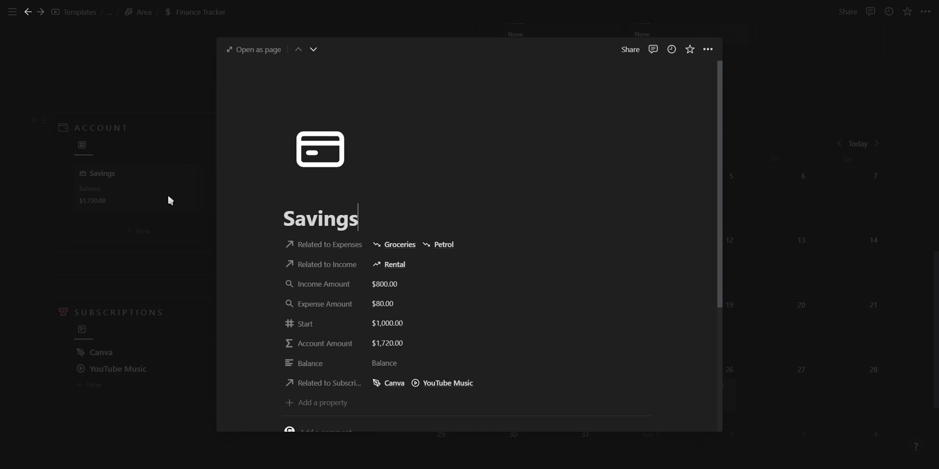
click(400, 322)
text(5)
key(Return)
click(814, 230)
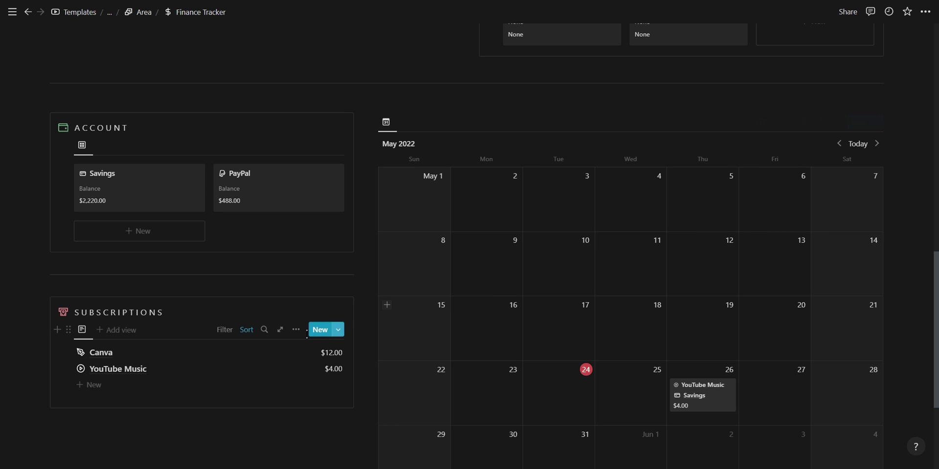
Create a new $20 subscription billed Monthly
click(283, 356)
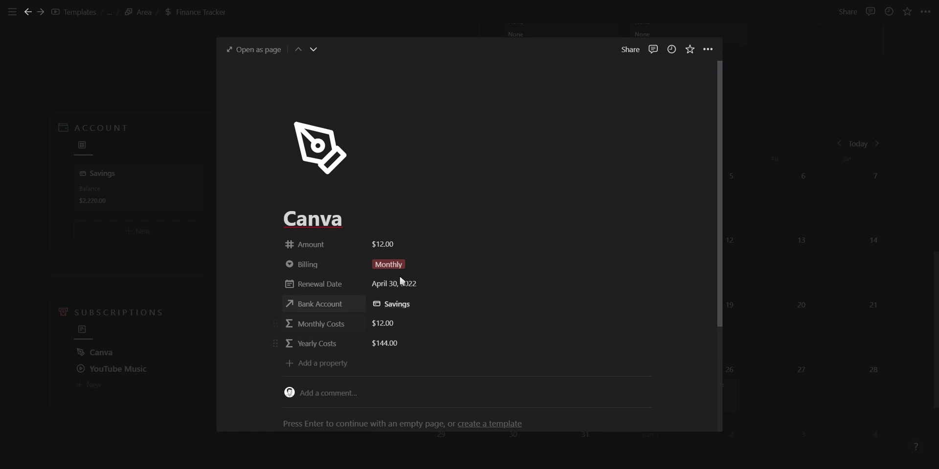
click(175, 341)
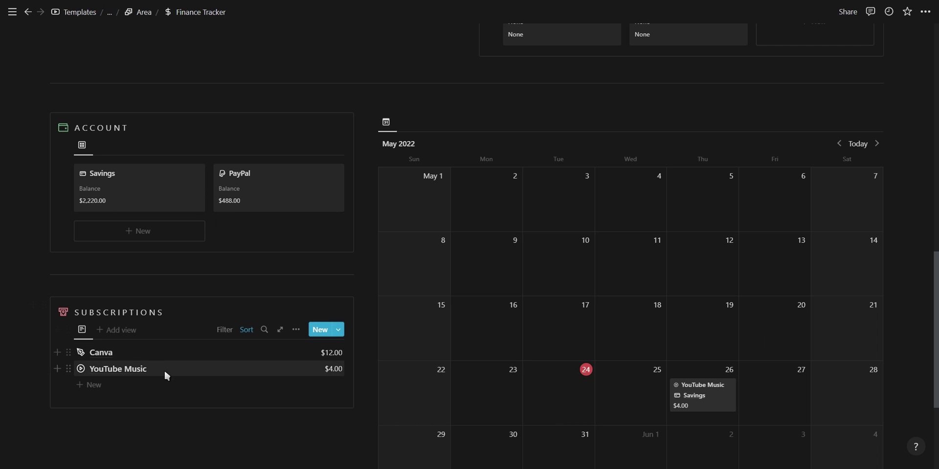
click(161, 386)
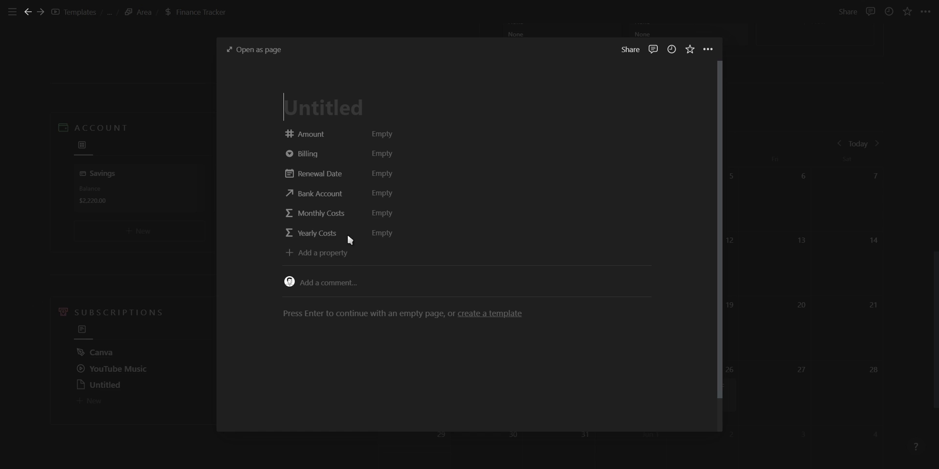
text(20)
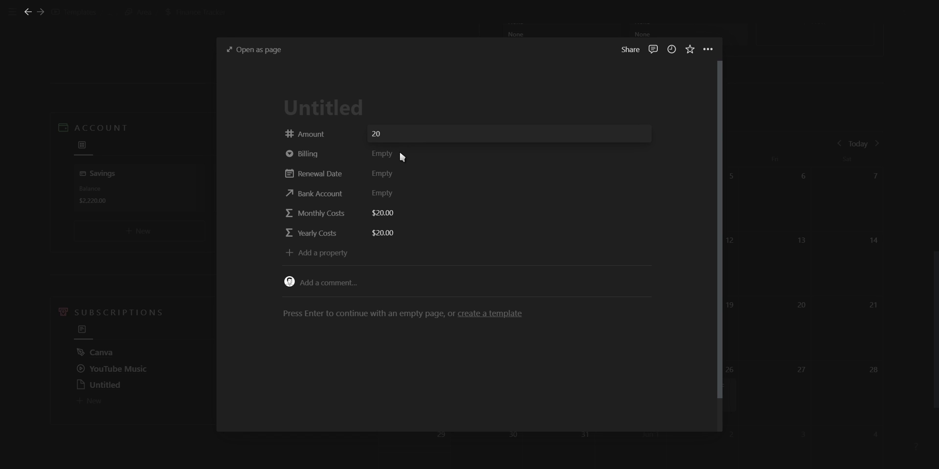
click(400, 151)
click(421, 183)
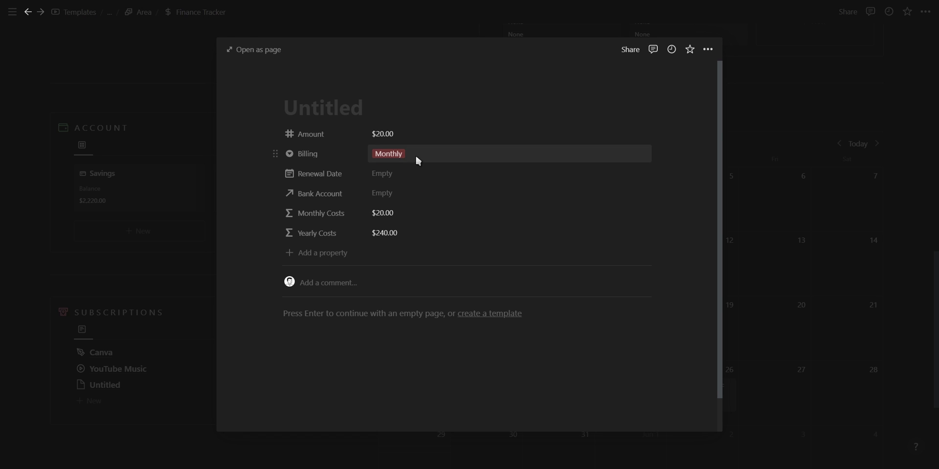
click(415, 154)
click(423, 195)
click(415, 154)
click(414, 186)
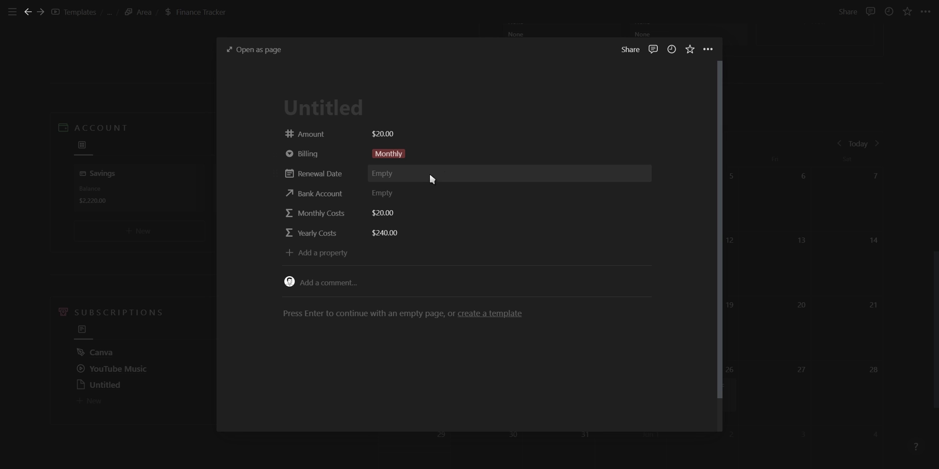
Set the new subscription's renewal date to May 24, 2022 and title it '1'
click(577, 177)
click(422, 296)
click(344, 108)
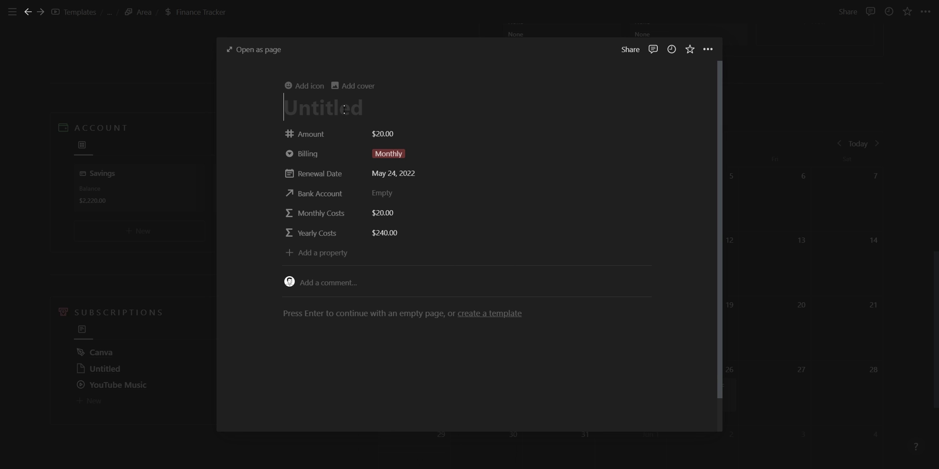
text(1)
click(837, 182)
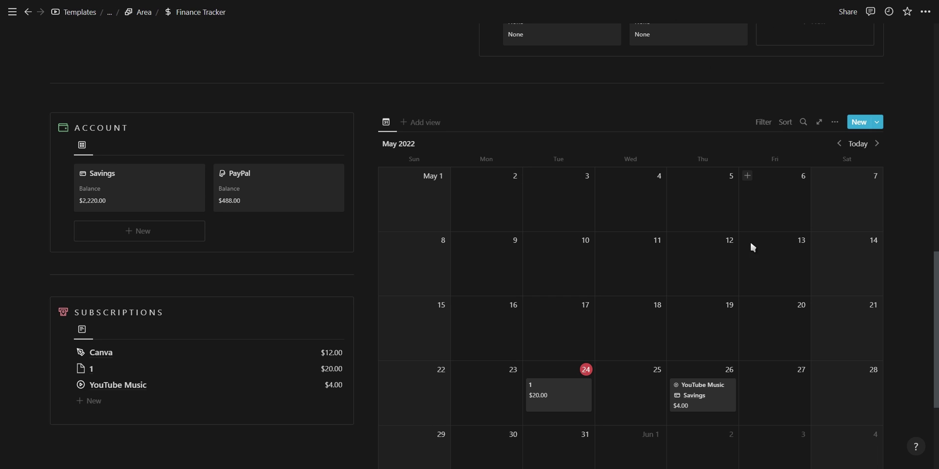
Check the YT Music expense, then show June 2022 in YouTube Music's renewal picker
scroll(177, 122, up, 4)
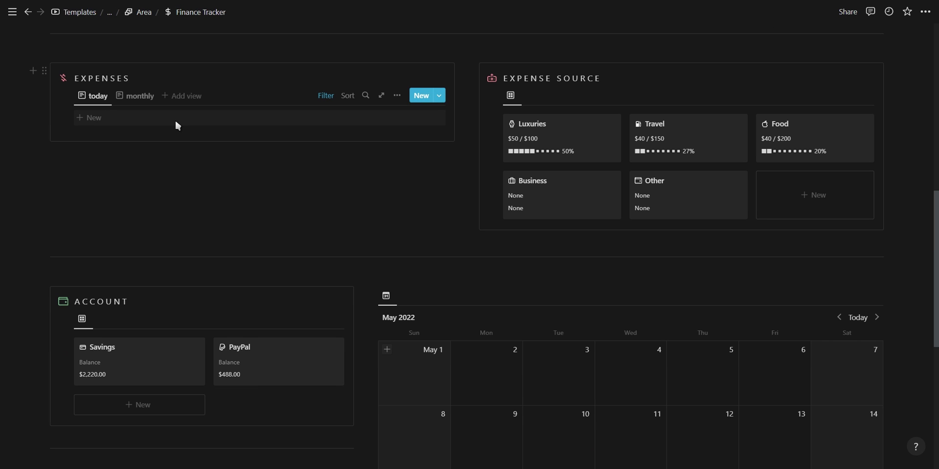
click(176, 122)
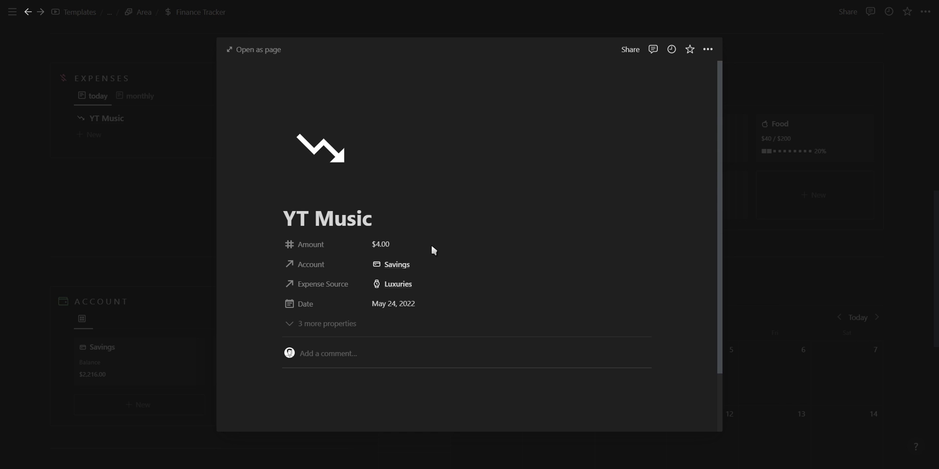
click(774, 245)
scroll(594, 400, down, 3)
scroll(565, 394, down, 2)
click(552, 343)
click(457, 284)
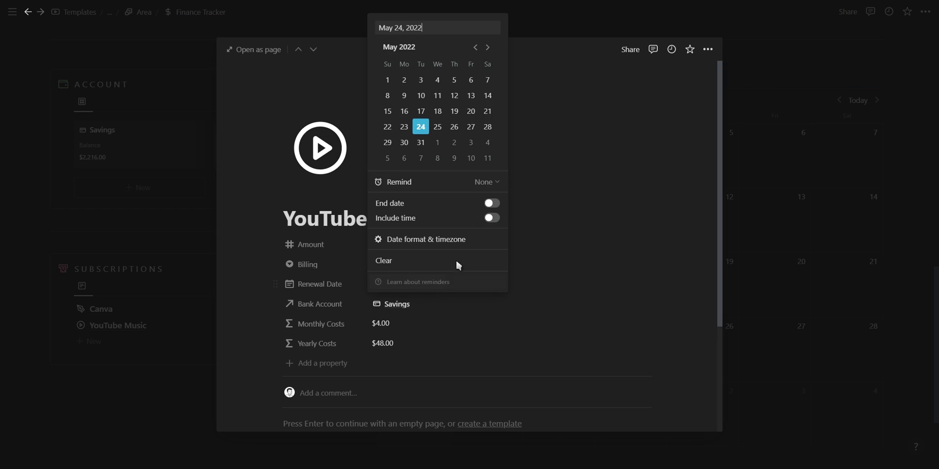
click(488, 47)
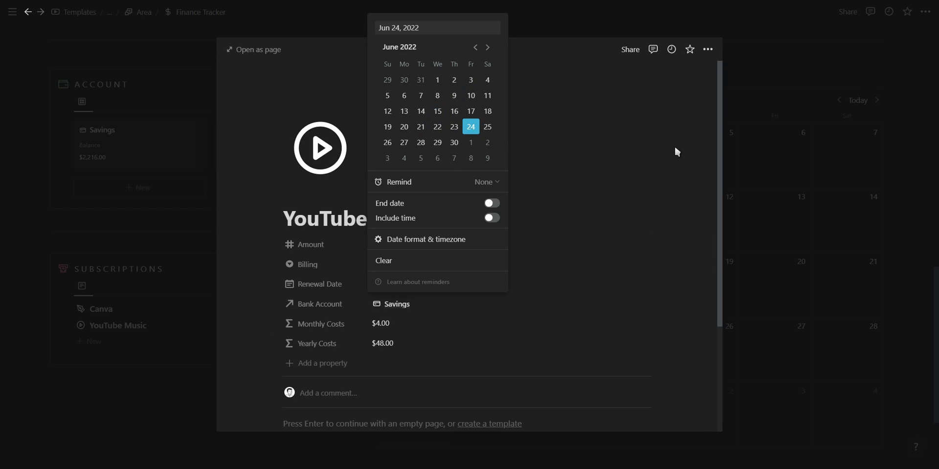
Create a May 24 journal entry titled 24/05 from the New Journal Entry template
scroll(808, 280, down, 5)
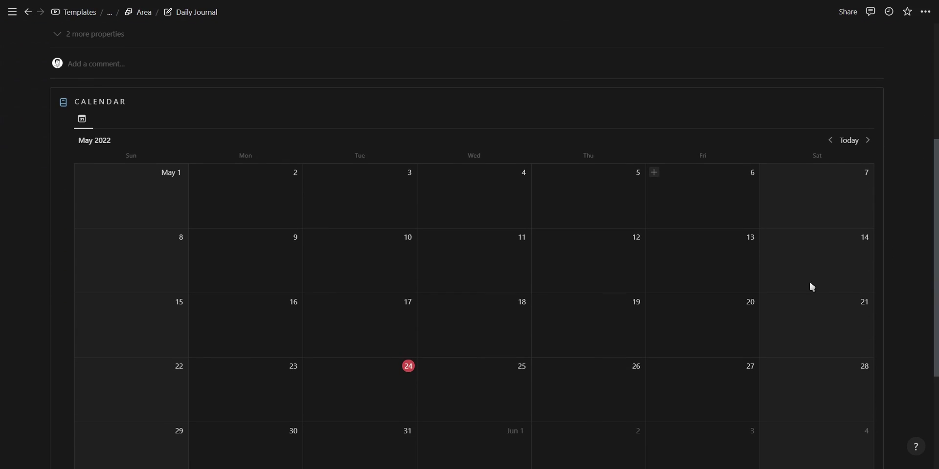
click(311, 367)
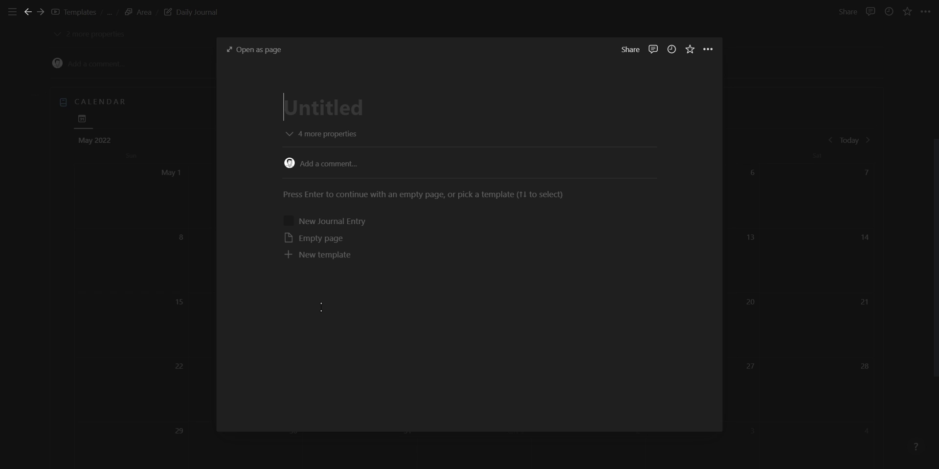
click(324, 221)
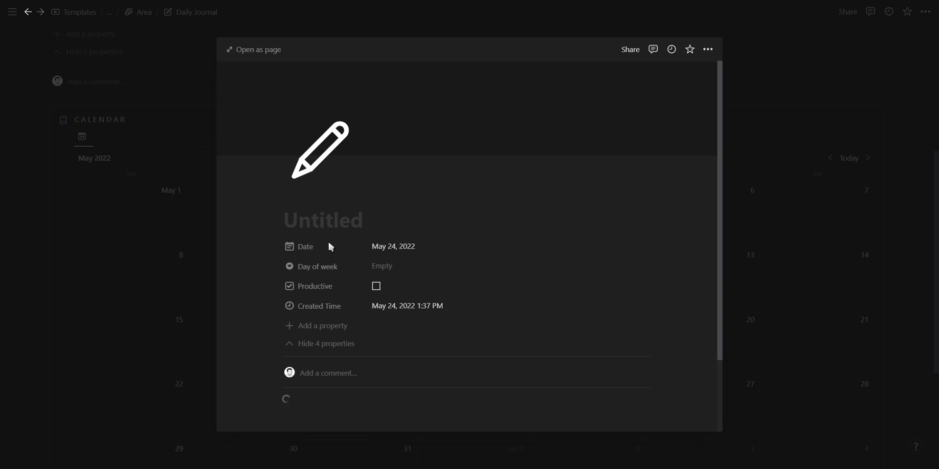
text(24)
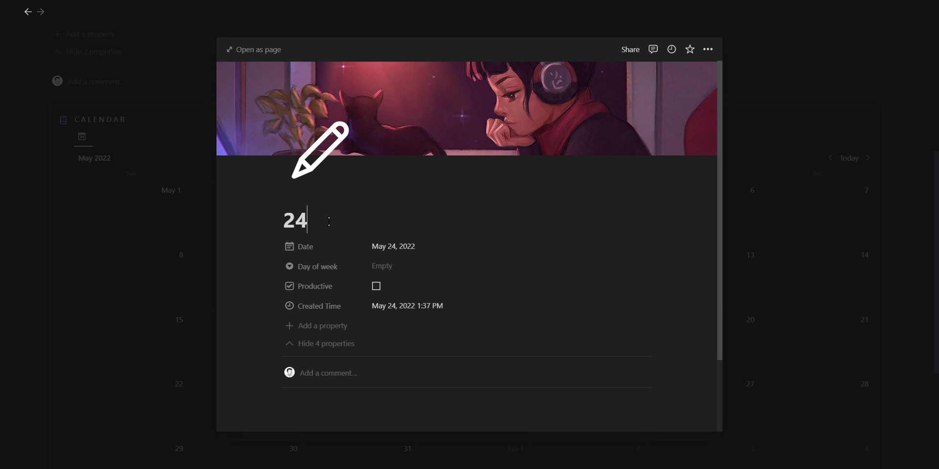
key(Return)
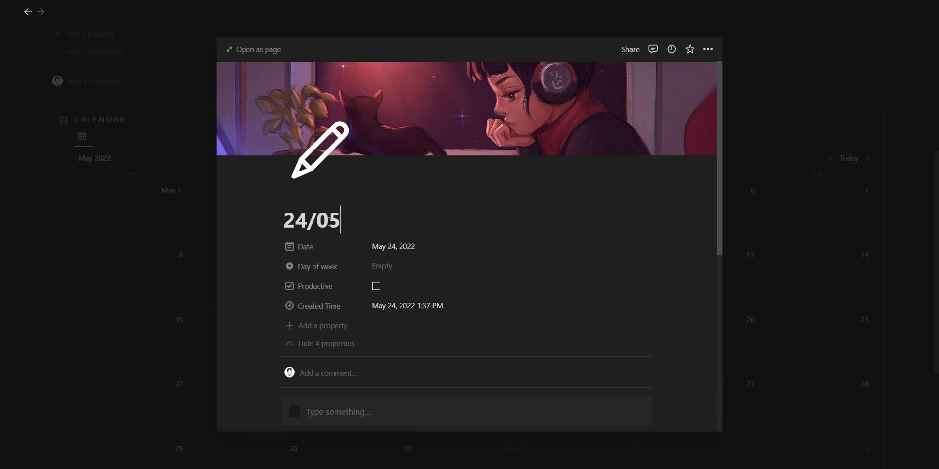
Scroll through the new 24/05 journal entry's contents
scroll(336, 225, down, 1)
scroll(399, 224, down, 2)
scroll(419, 182, down, 3)
scroll(420, 182, down, 1)
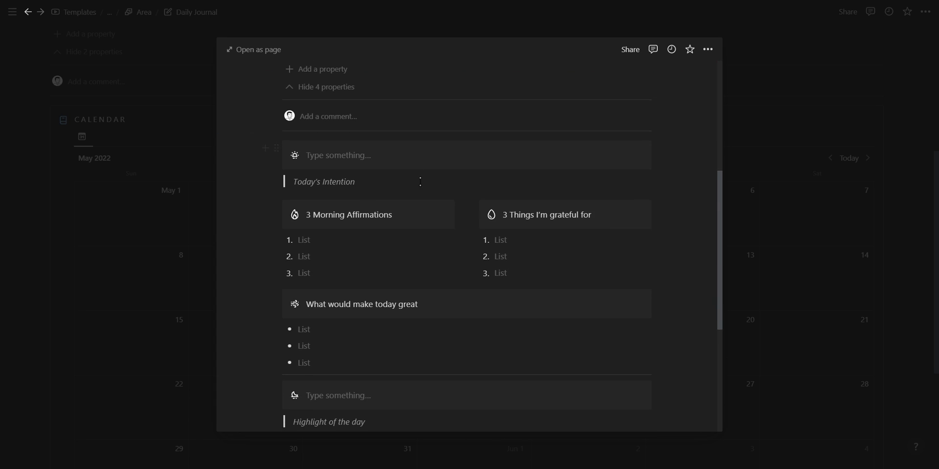
scroll(421, 182, down, 1)
scroll(430, 176, down, 1)
scroll(674, 236, down, 2)
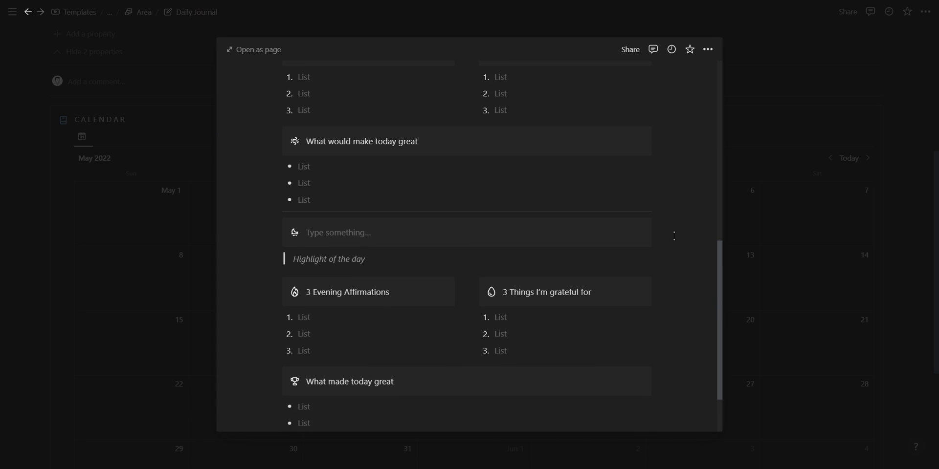
scroll(674, 235, down, 1)
scroll(674, 235, down, 1)
scroll(674, 235, up, 1)
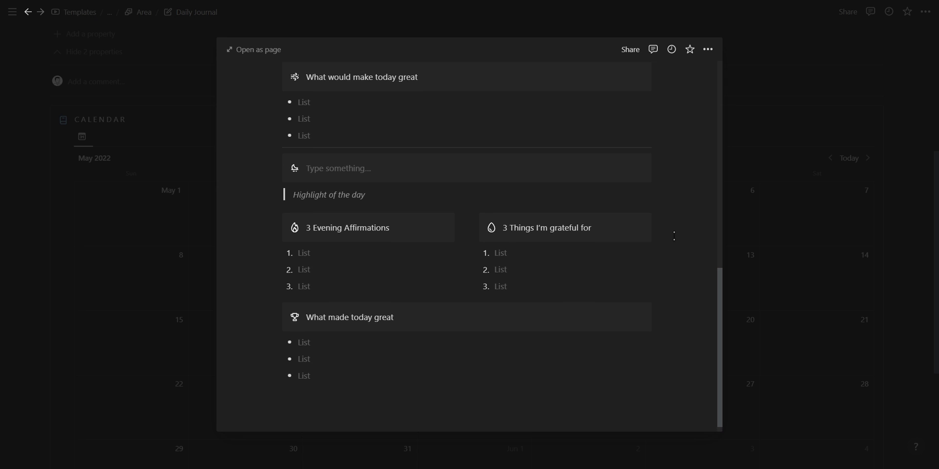
scroll(674, 239, up, 4)
scroll(673, 246, up, 2)
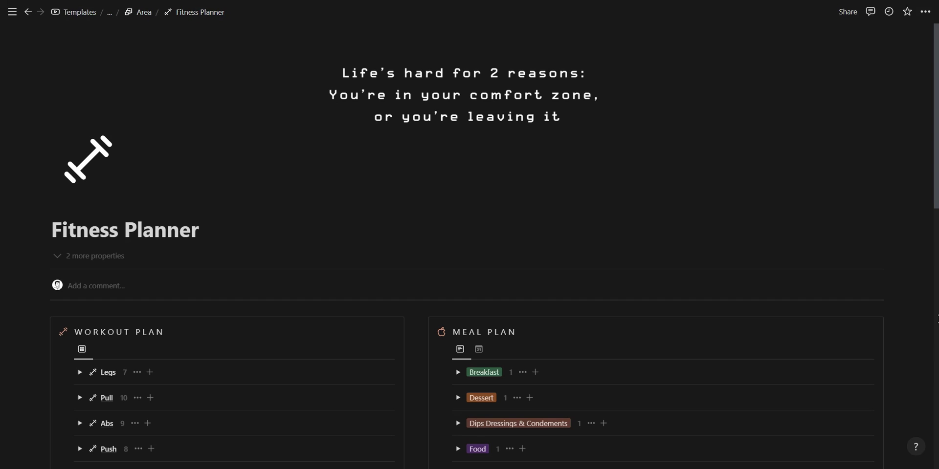
Browse the Fitness Planner, expanding and collapsing the Legs and Pull workout groups
scroll(937, 319, down, 3)
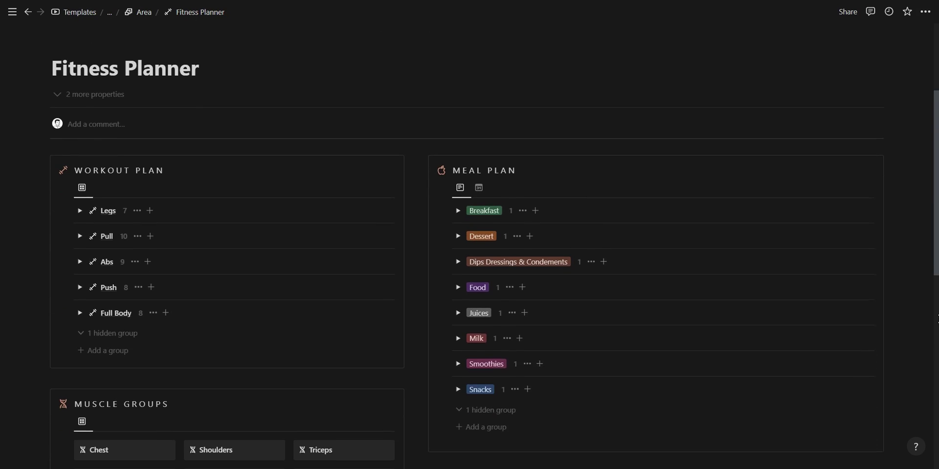
scroll(937, 319, down, 2)
scroll(937, 318, down, 3)
scroll(937, 319, down, 2)
scroll(937, 319, up, 4)
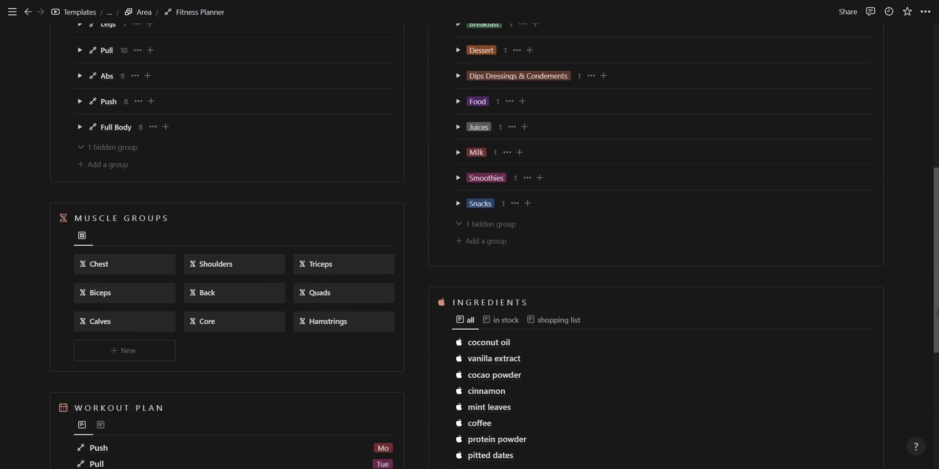
scroll(937, 318, up, 4)
click(79, 243)
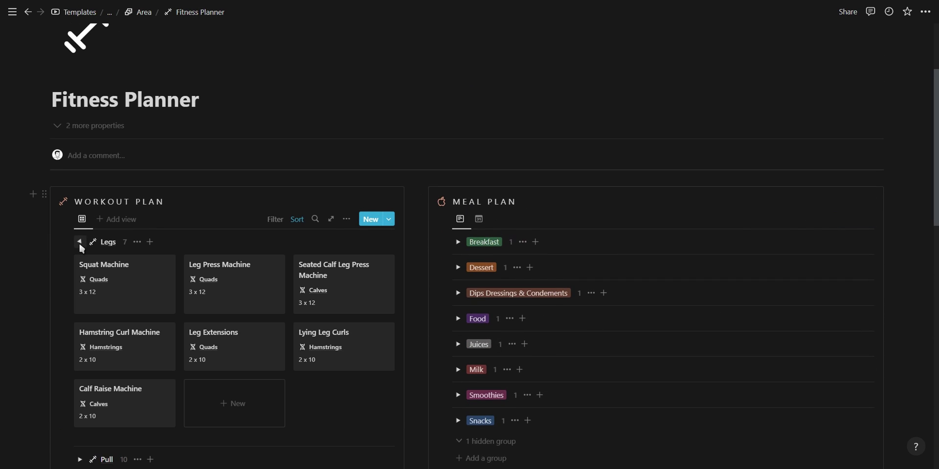
click(79, 243)
click(79, 268)
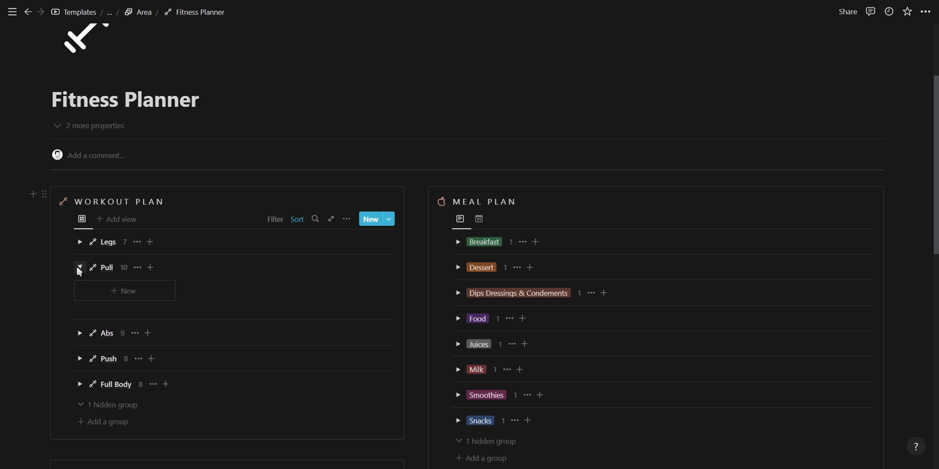
click(79, 269)
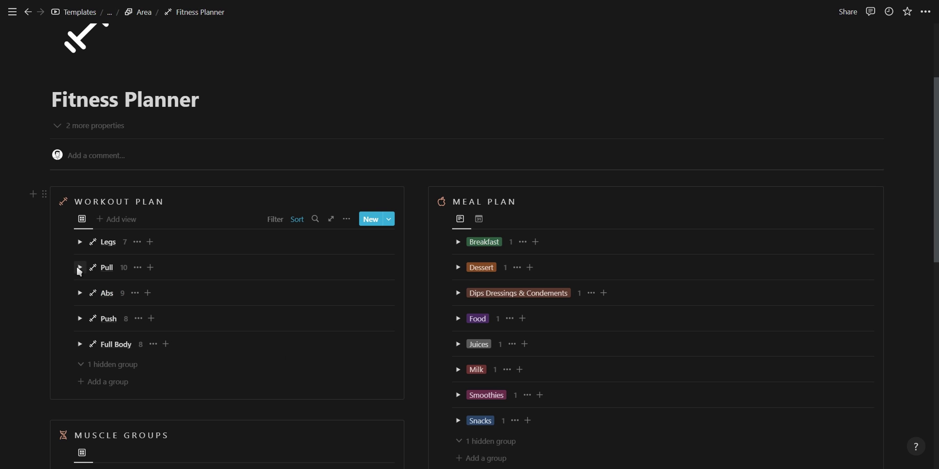
Expand the Breakfast meals and preview the Berry Smoothie Bowl recipe
click(459, 288)
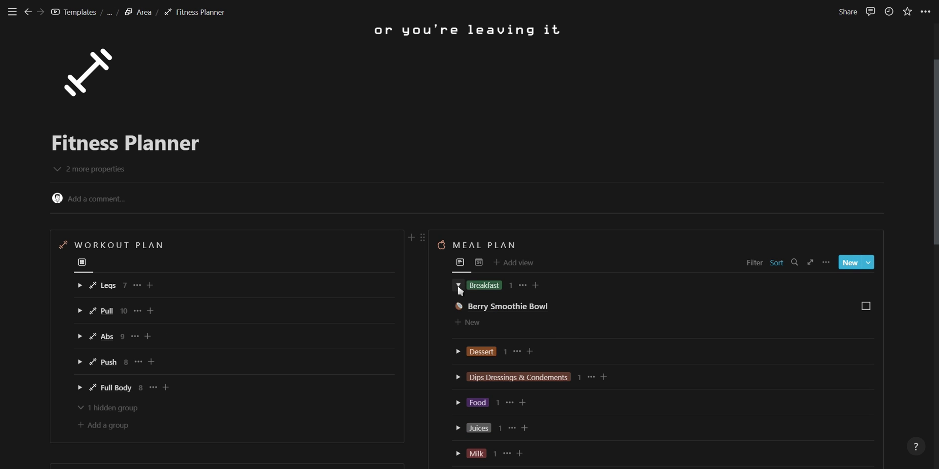
click(498, 306)
scroll(499, 306, down, 4)
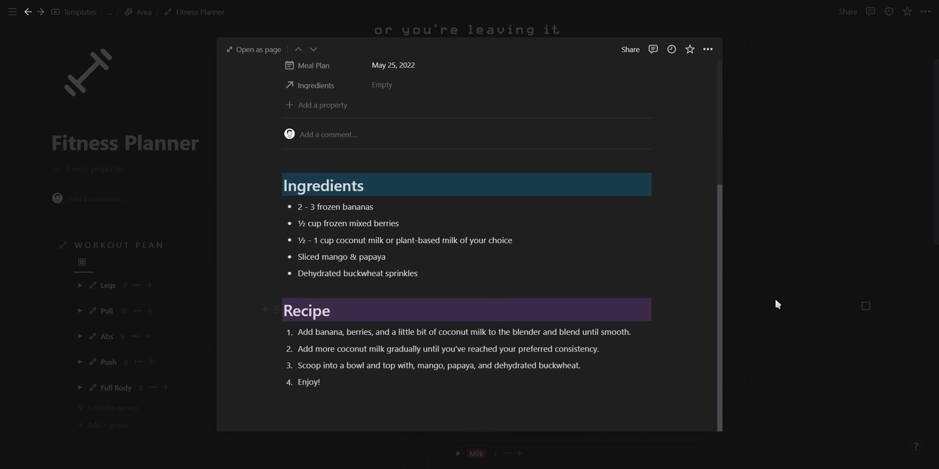
click(804, 303)
Move Vegan Lasagna to May 26 in the calendar view, then view the Ingredients tabs
click(480, 264)
scroll(605, 308, down, 4)
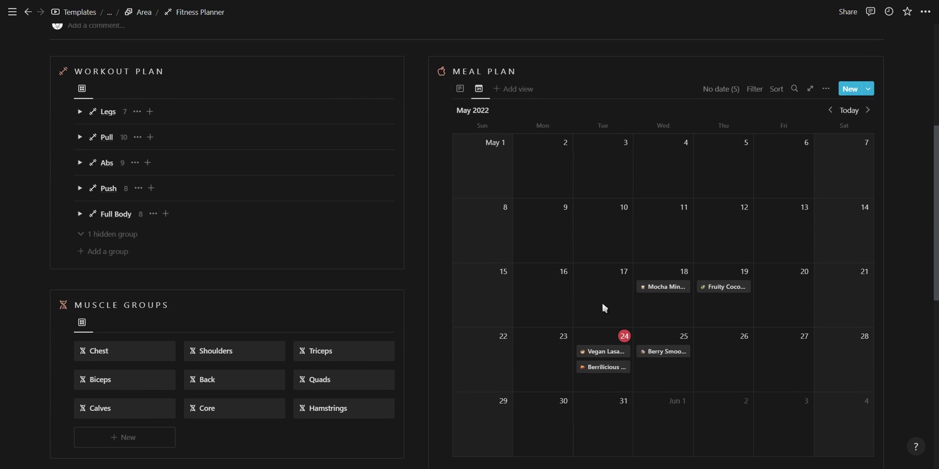
scroll(604, 308, down, 2)
drag(625, 315, 750, 318)
scroll(604, 309, down, 5)
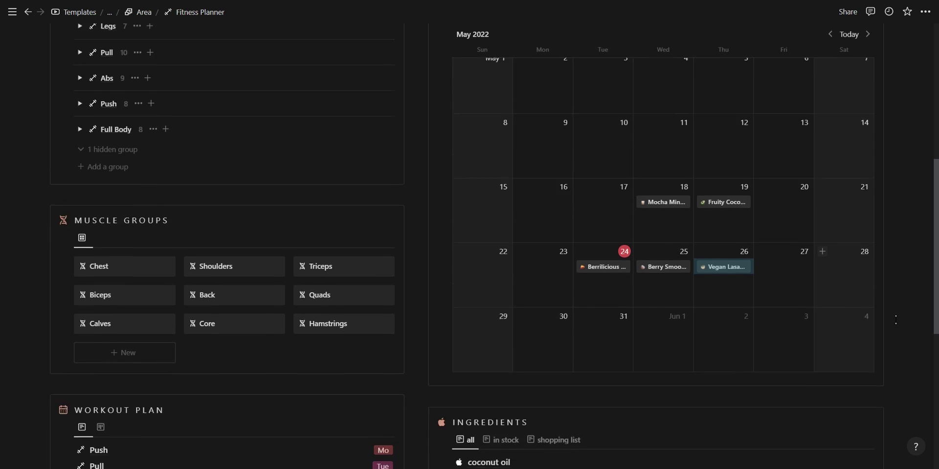
click(505, 223)
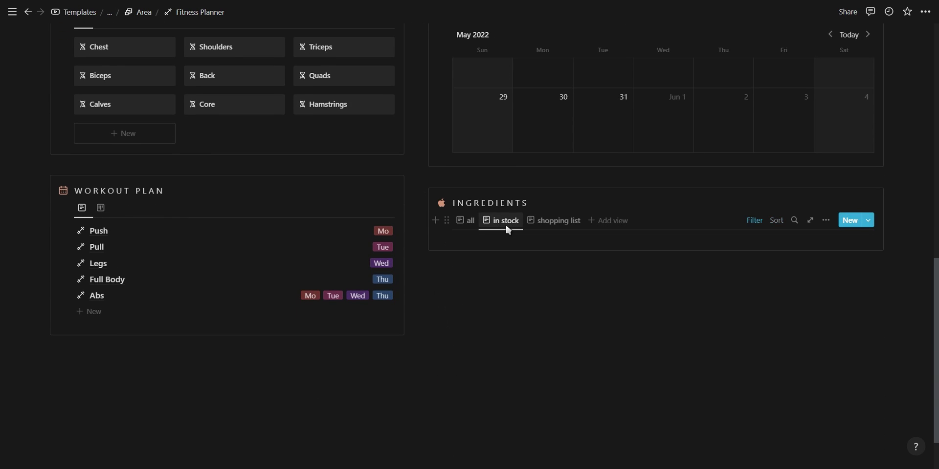
click(549, 223)
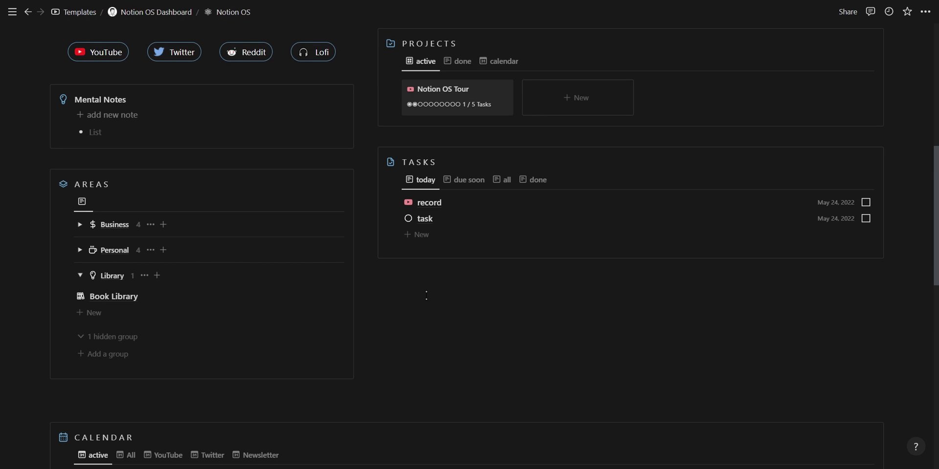
Open the Book Library as a full page and scroll through it
click(298, 293)
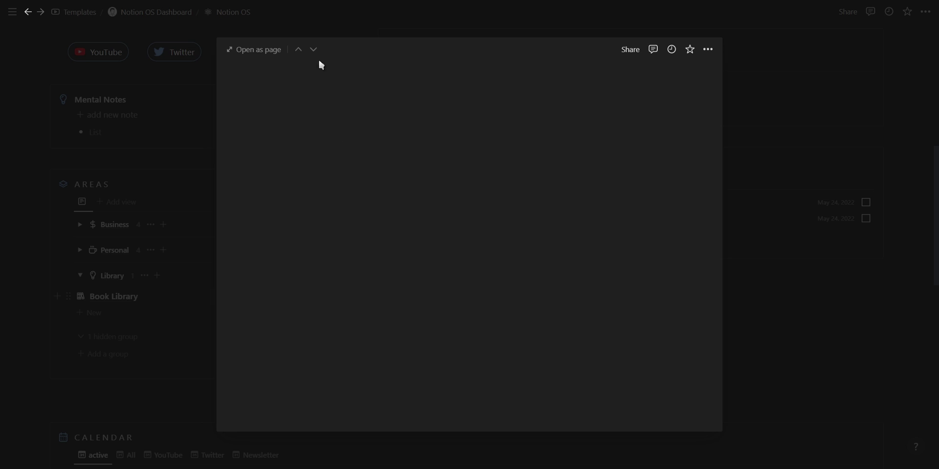
click(272, 55)
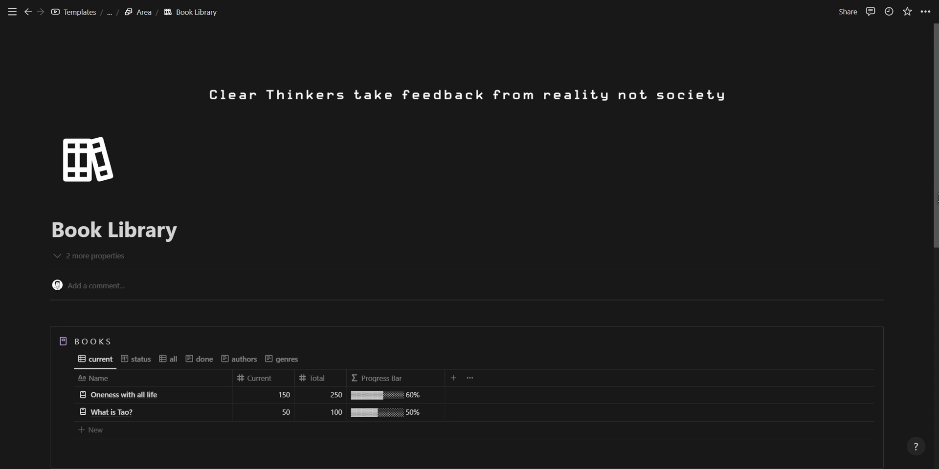
scroll(936, 198, down, 3)
scroll(936, 198, down, 3)
scroll(936, 198, down, 3)
scroll(936, 198, down, 1)
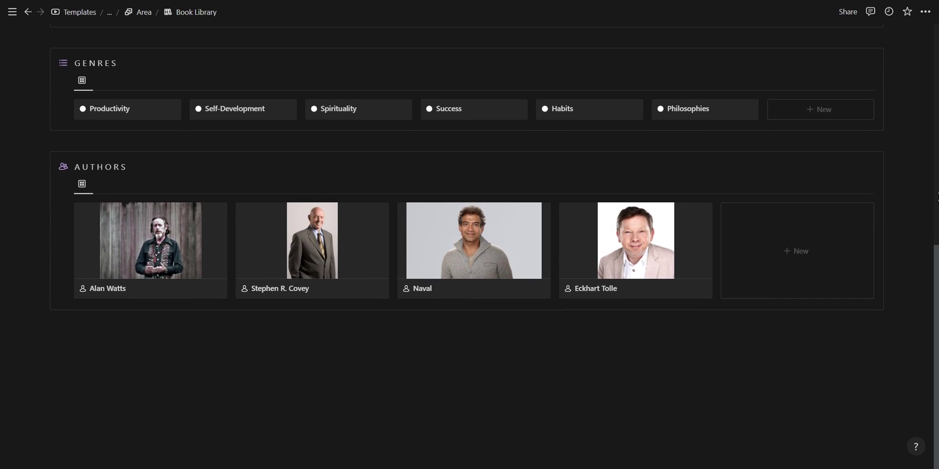
scroll(936, 198, up, 5)
scroll(936, 198, up, 3)
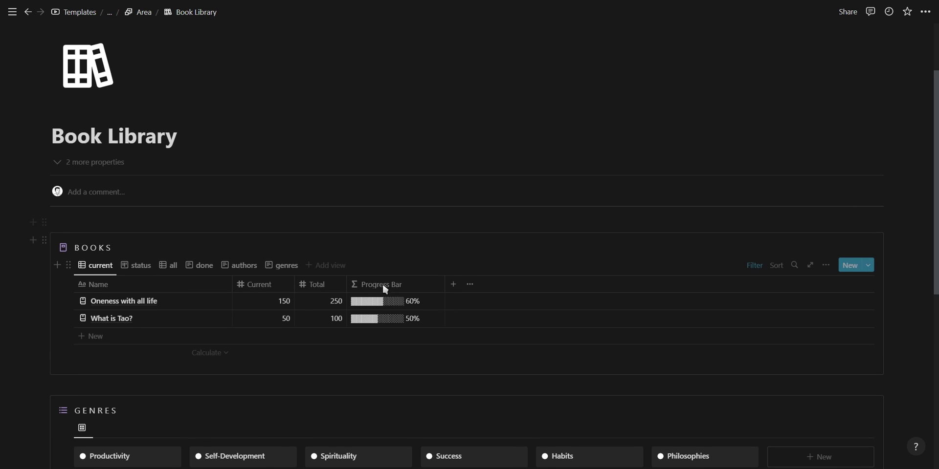
Set Oneness with all life to 200 pages read and drag the Almanack into Reading
click(281, 302)
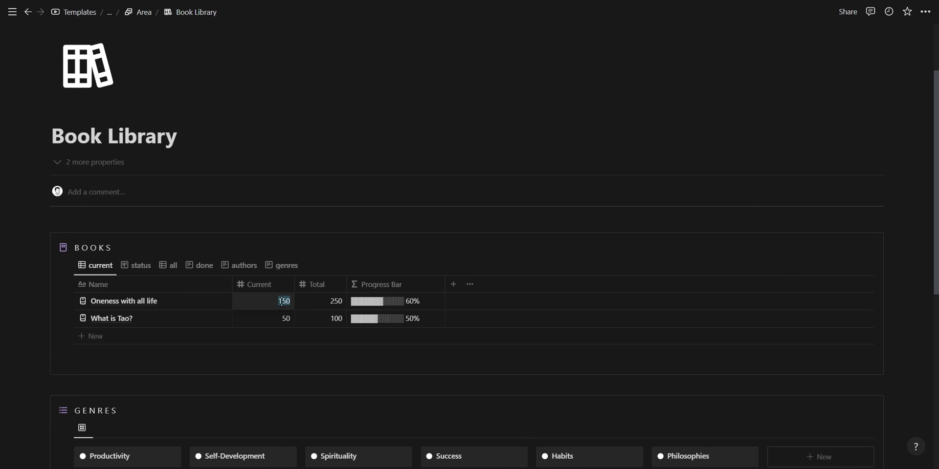
text(200)
key(Return)
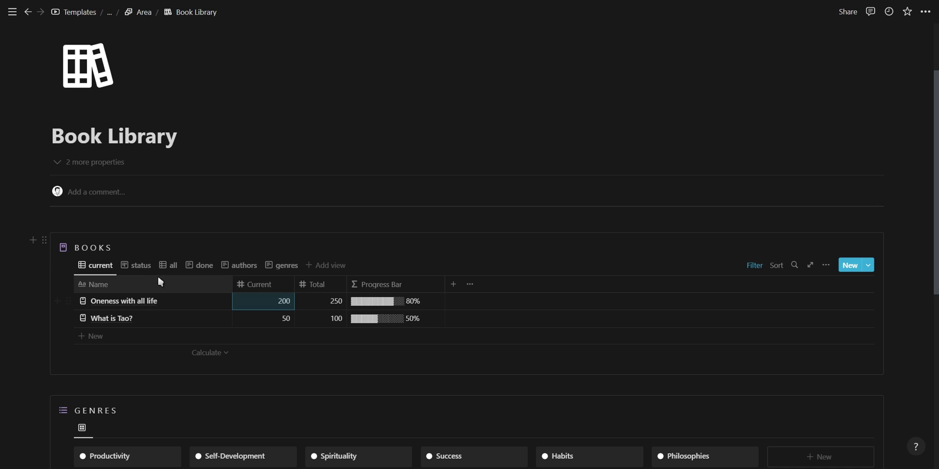
click(139, 265)
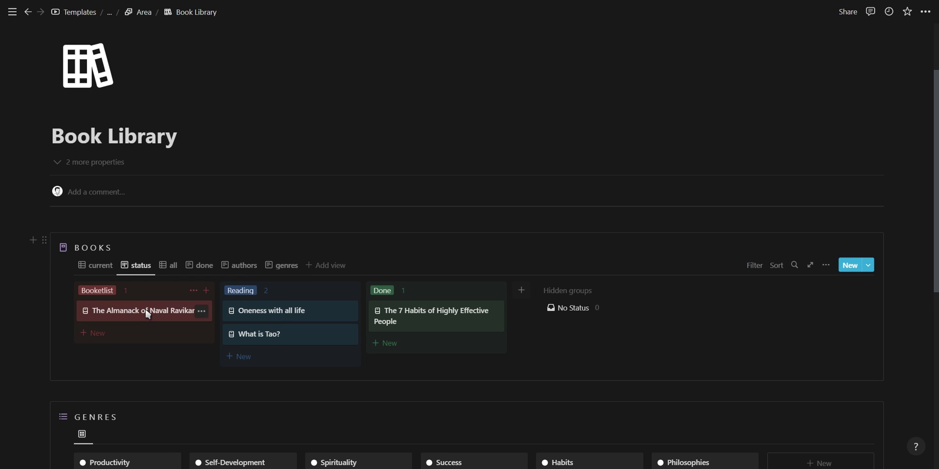
mouse_move(148, 314)
mouse_down()
mouse_move(256, 340)
mouse_move(391, 342)
mouse_up()
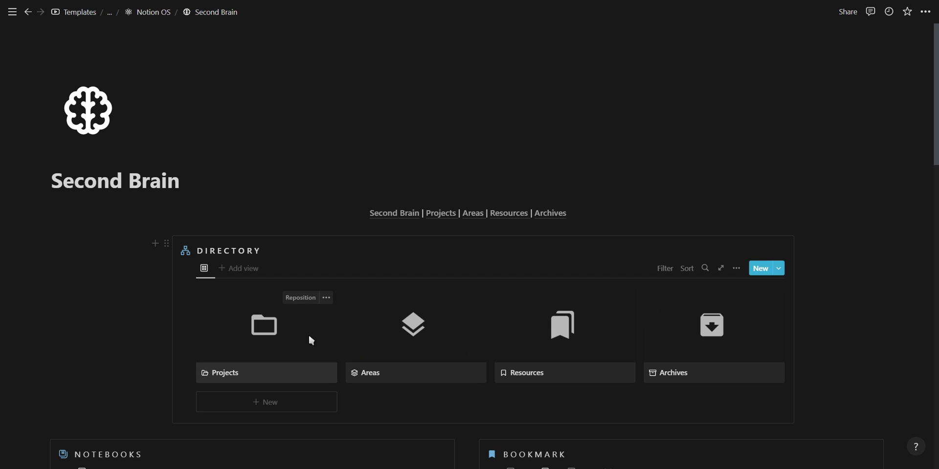
mouse_move(560, 330)
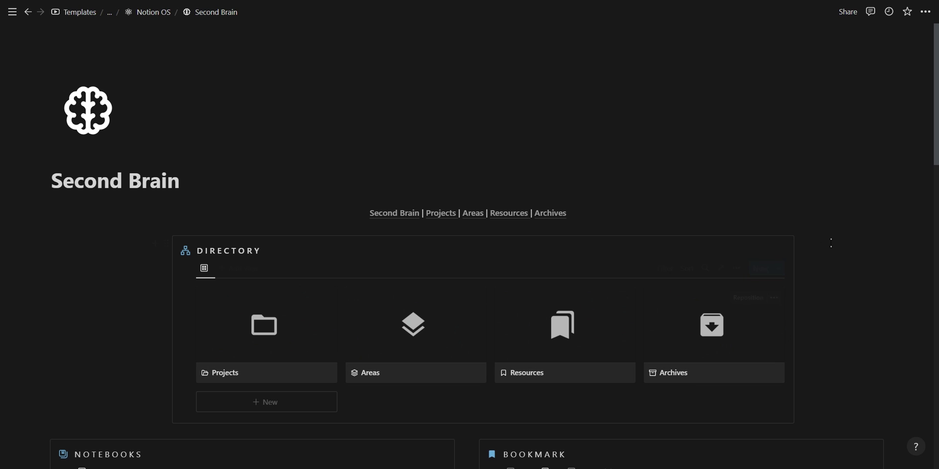
Scroll through the Projects page reached from Second Brain
click(448, 213)
scroll(500, 192, down, 3)
scroll(501, 193, down, 3)
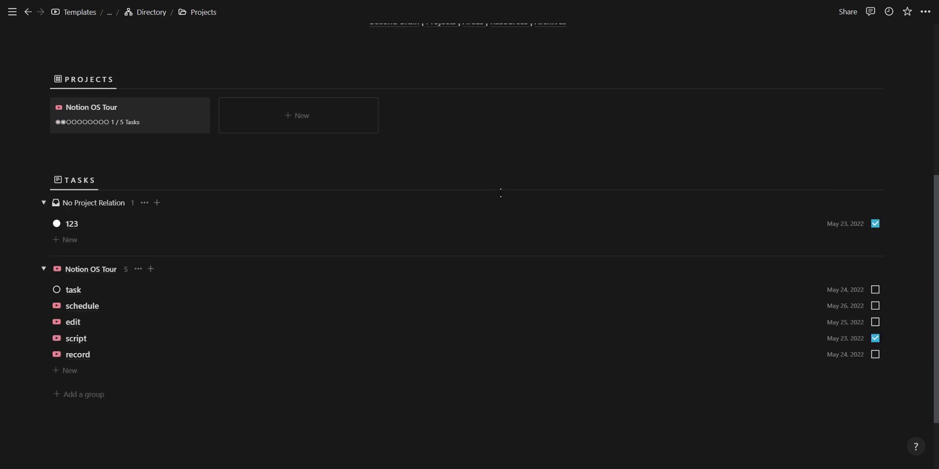
scroll(500, 192, down, 2)
scroll(500, 193, up, 3)
scroll(500, 192, up, 4)
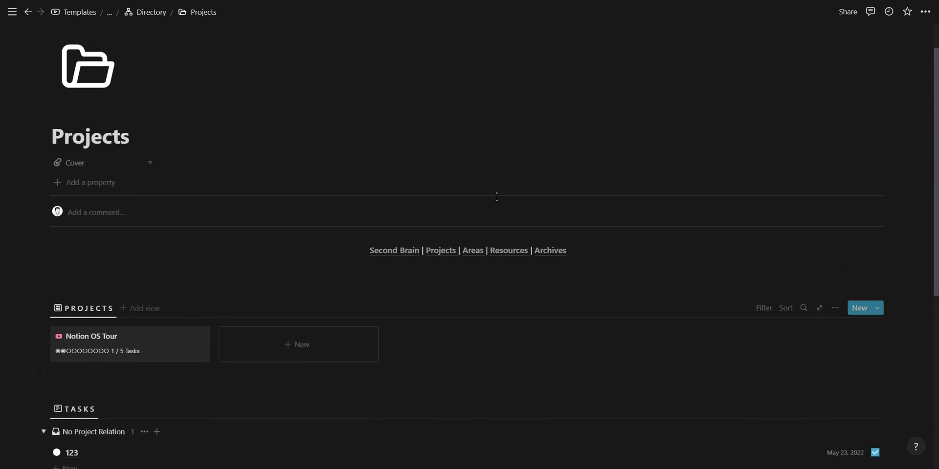
scroll(489, 234, up, 1)
Look over the Areas page from top to bottom
click(472, 295)
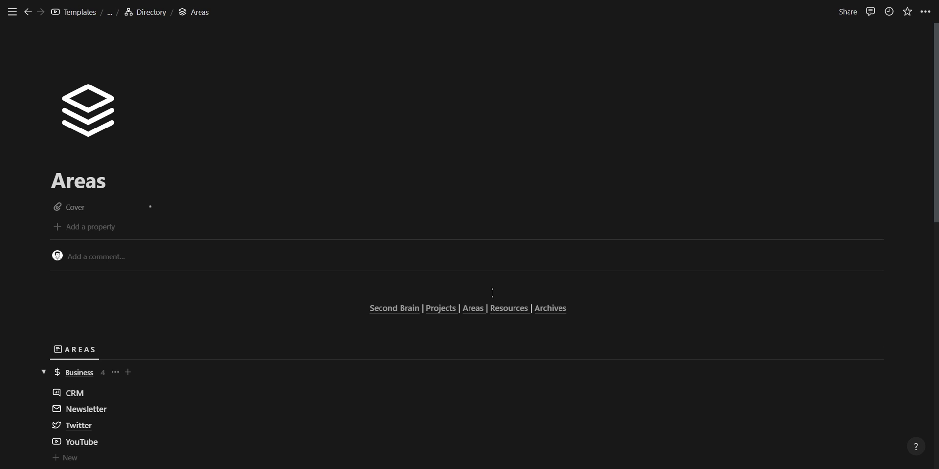
scroll(561, 268, down, 5)
scroll(561, 268, down, 4)
scroll(563, 270, down, 3)
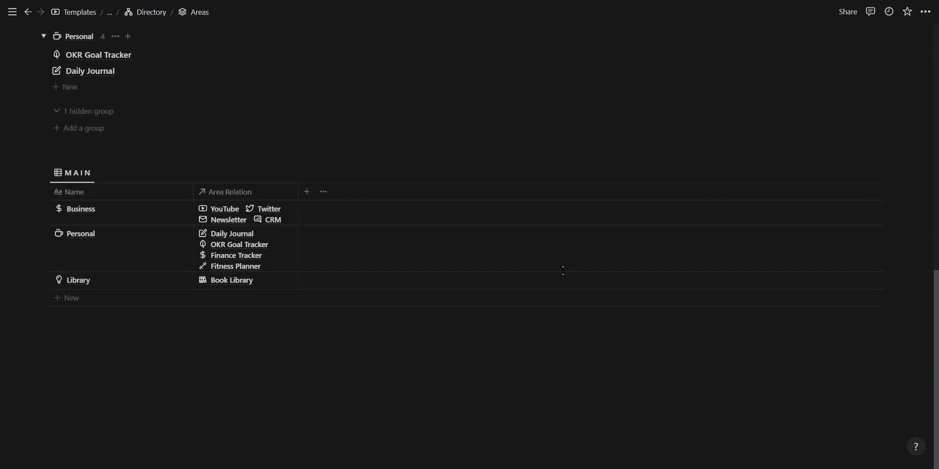
scroll(562, 269, up, 1)
scroll(561, 267, up, 5)
scroll(561, 268, up, 5)
scroll(553, 279, up, 2)
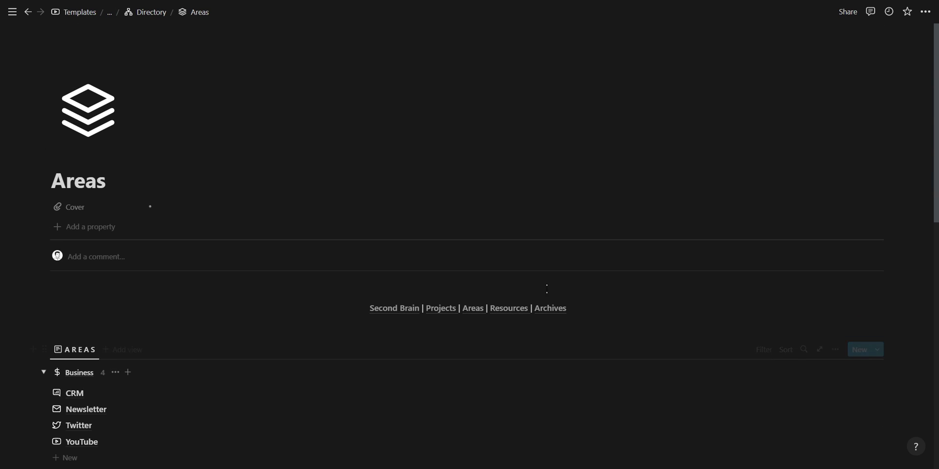
Browse the Resources and Archives pages, then return to Second Brain
click(519, 309)
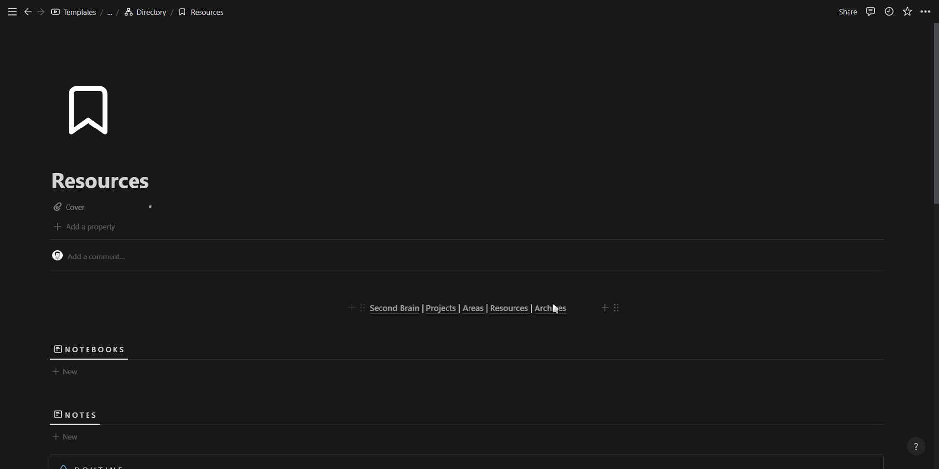
scroll(552, 301, down, 2)
scroll(553, 303, down, 1)
scroll(552, 303, down, 3)
scroll(552, 303, down, 3)
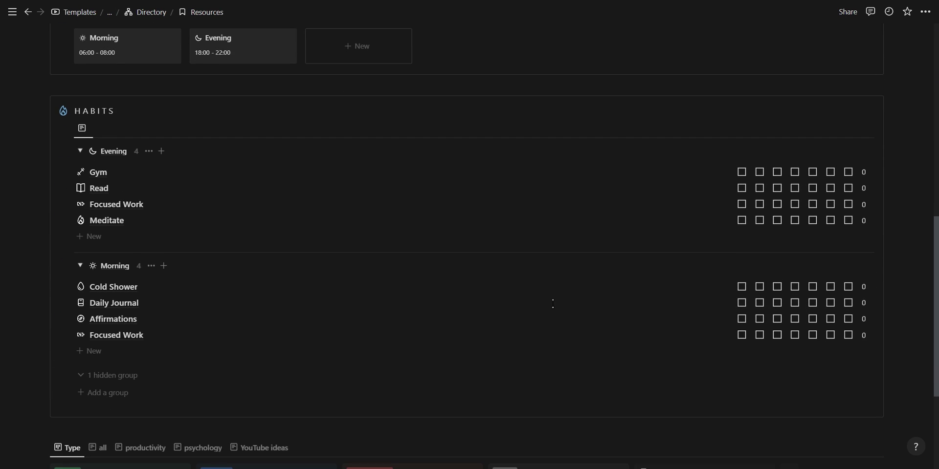
scroll(553, 303, down, 3)
scroll(553, 304, up, 2)
scroll(553, 303, up, 3)
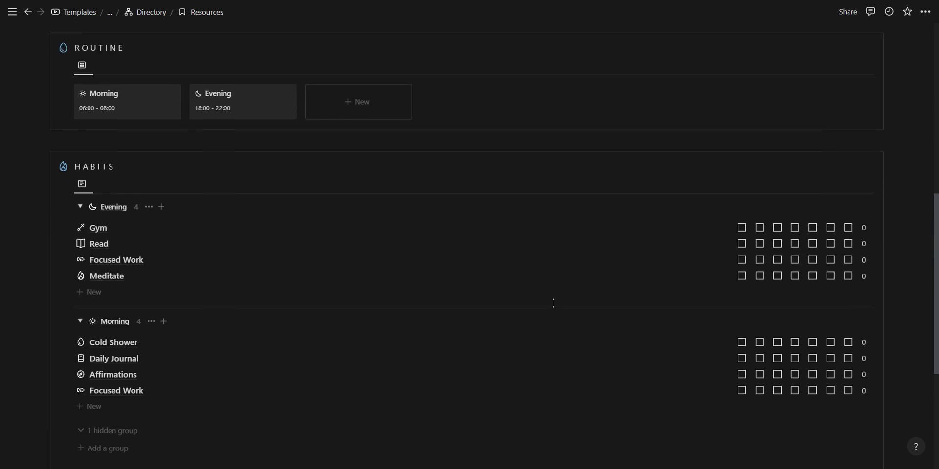
scroll(552, 303, up, 4)
scroll(552, 304, up, 4)
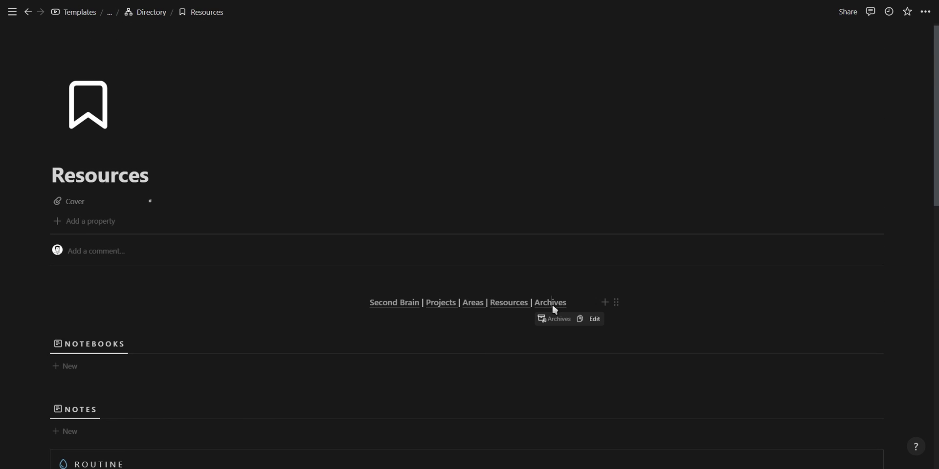
click(553, 305)
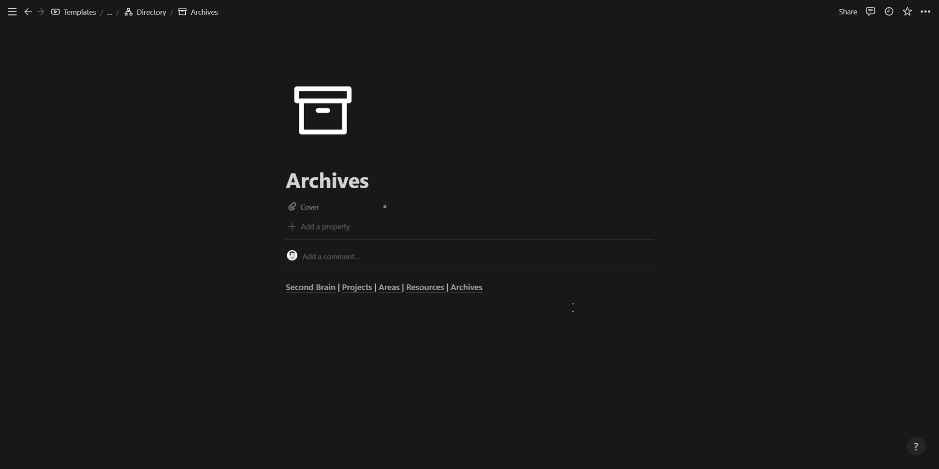
click(325, 290)
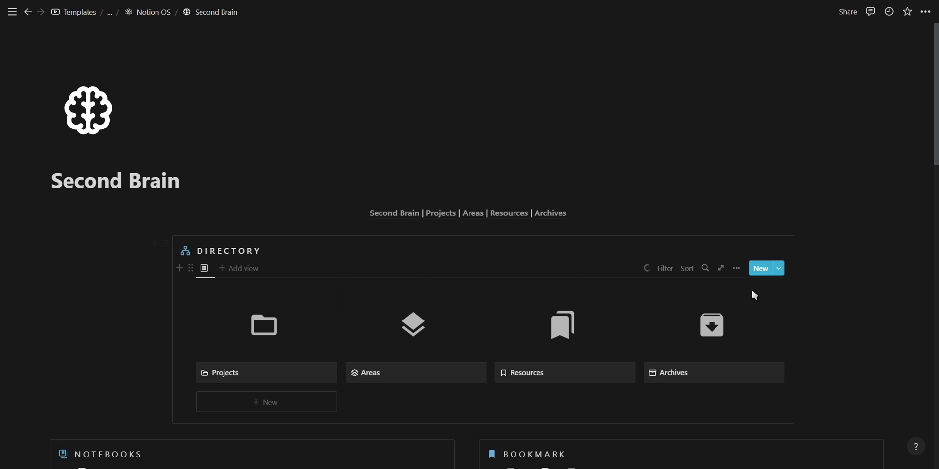
Show the Bookmarks list grouped by Type and look through it
scroll(754, 295, down, 3)
scroll(753, 296, down, 4)
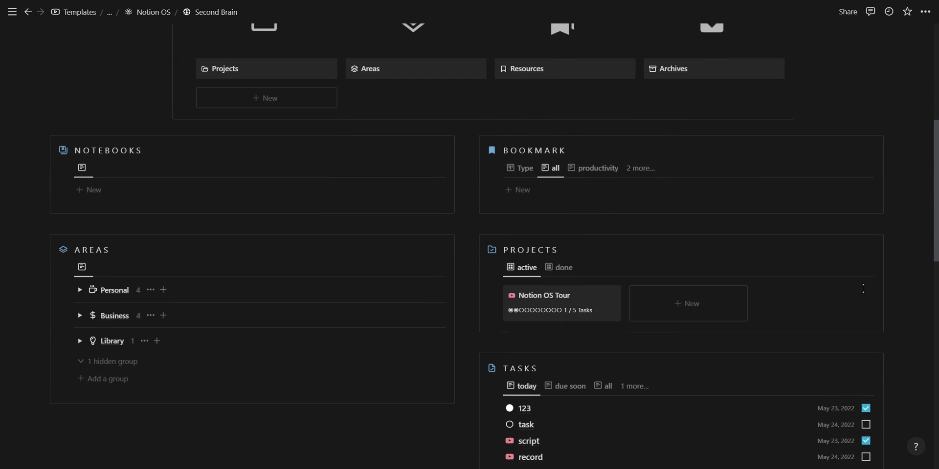
click(521, 173)
scroll(441, 262, down, 2)
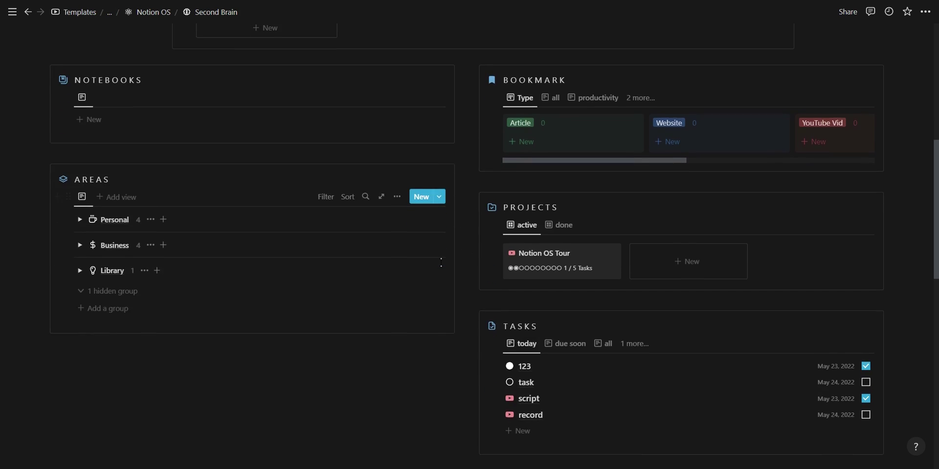
scroll(441, 262, down, 1)
scroll(445, 263, down, 2)
scroll(452, 264, down, 5)
scroll(459, 265, down, 2)
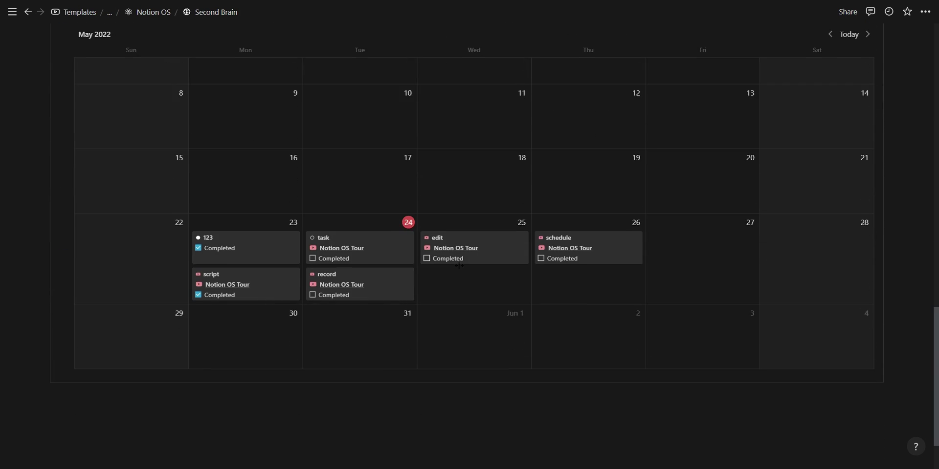
scroll(794, 310, up, 5)
scroll(794, 310, up, 6)
scroll(914, 313, up, 12)
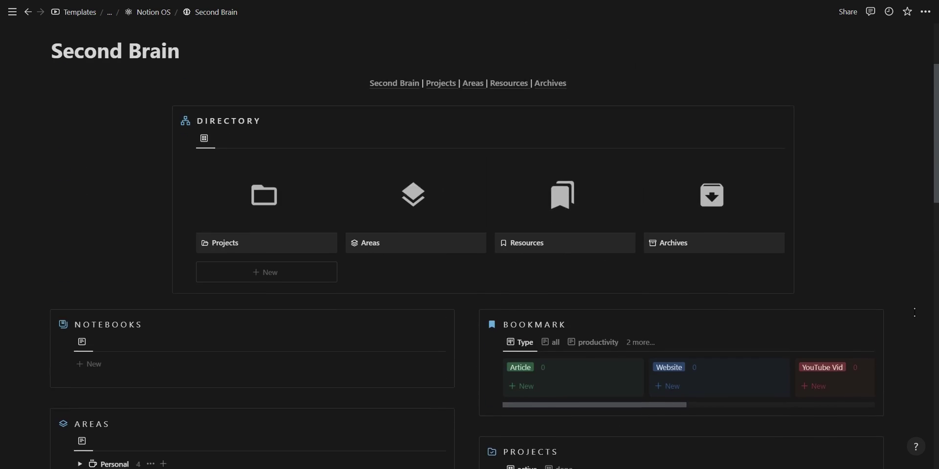
Back on Notion OS, move the Phonotion page into the workspace sidebar
key(ctrl+bracketleft)
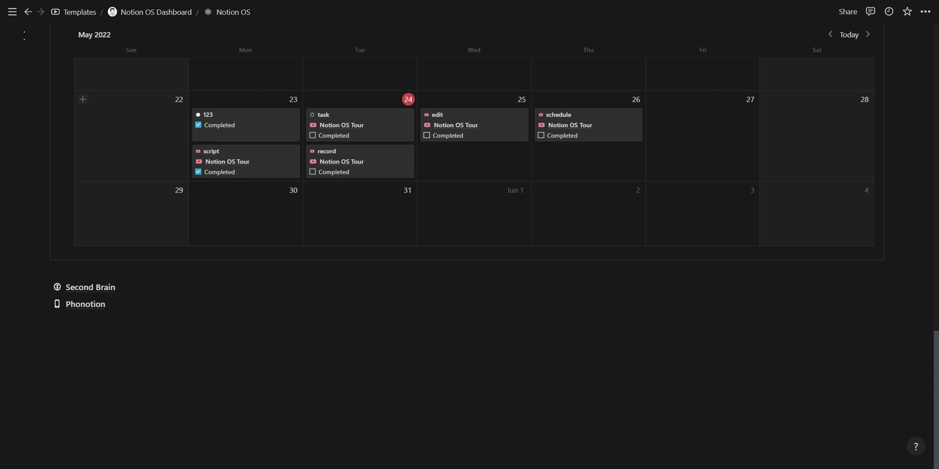
key(ctrl+backslash)
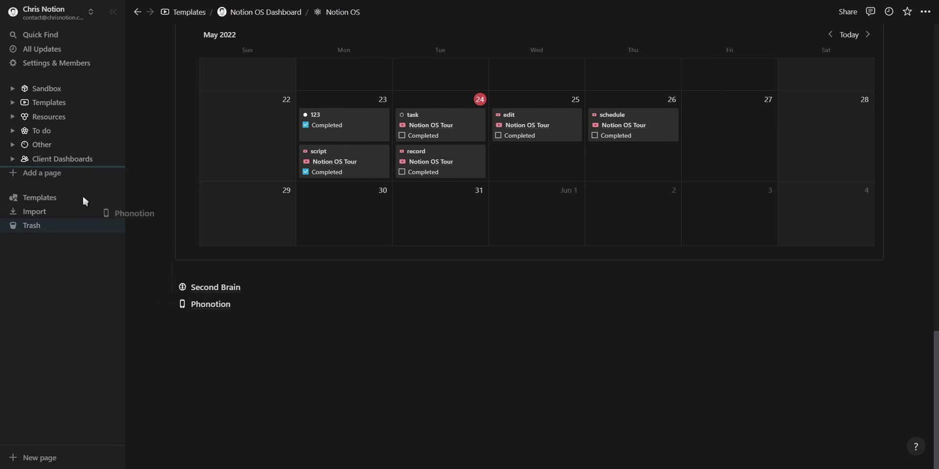
drag(62, 164, 62, 164)
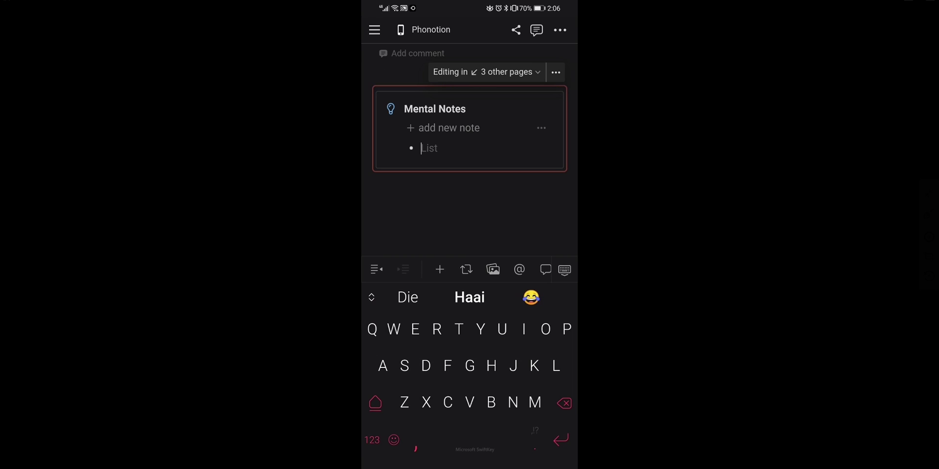
On the phone, add 'New note' and 'Howzit' to Mental Notes, then go home
text(New note)
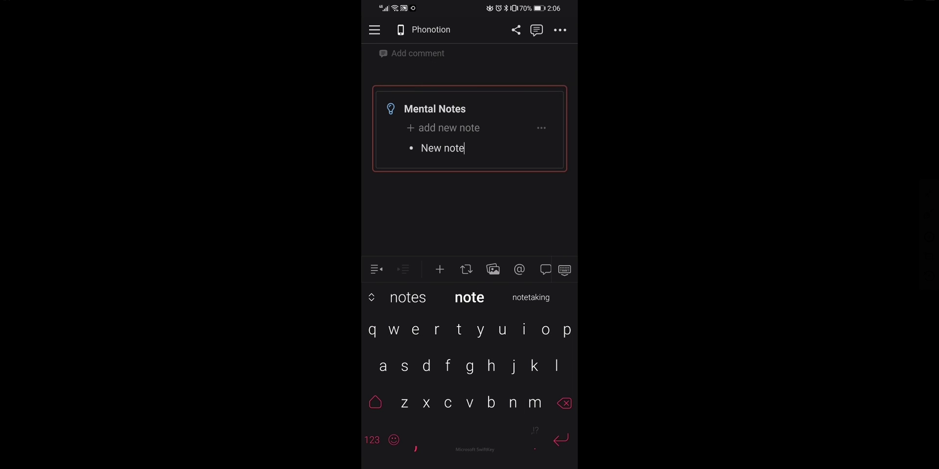
click(449, 127)
text(H)
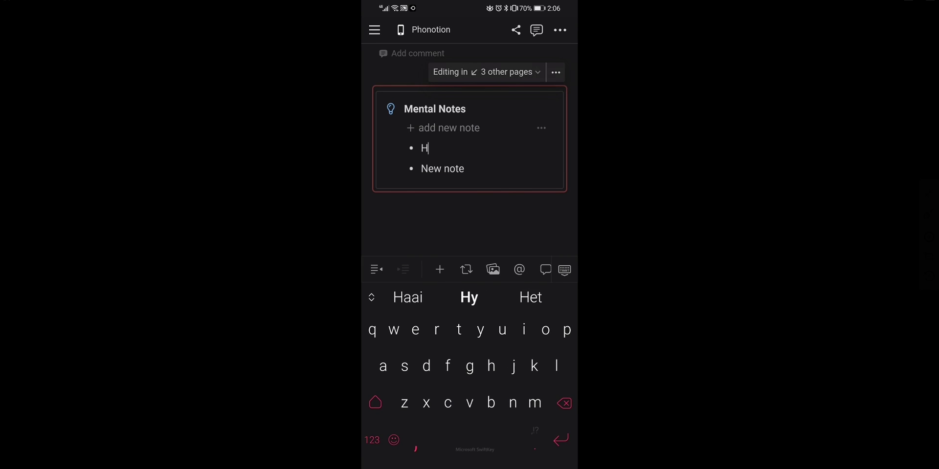
text(owzit)
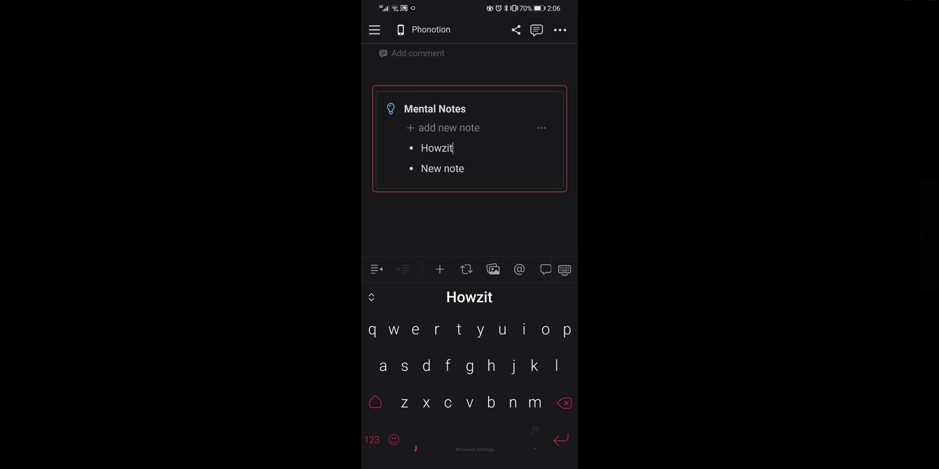
key(super)
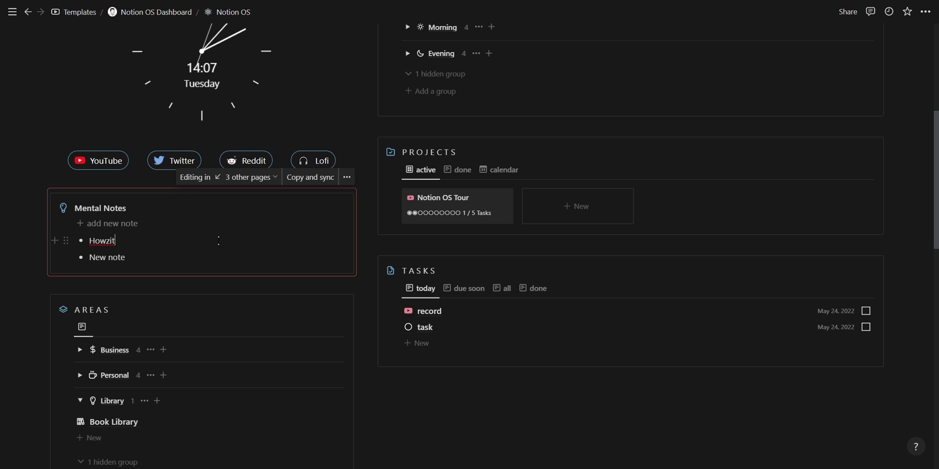
Add a task 'howzit' linked to the Notion OS Tour project
click(422, 345)
text(howzit)
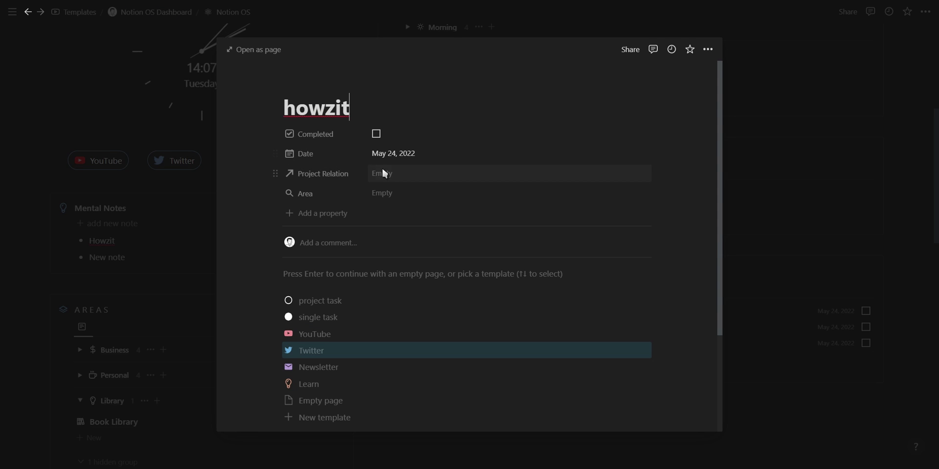
click(391, 174)
click(414, 206)
key(Escape)
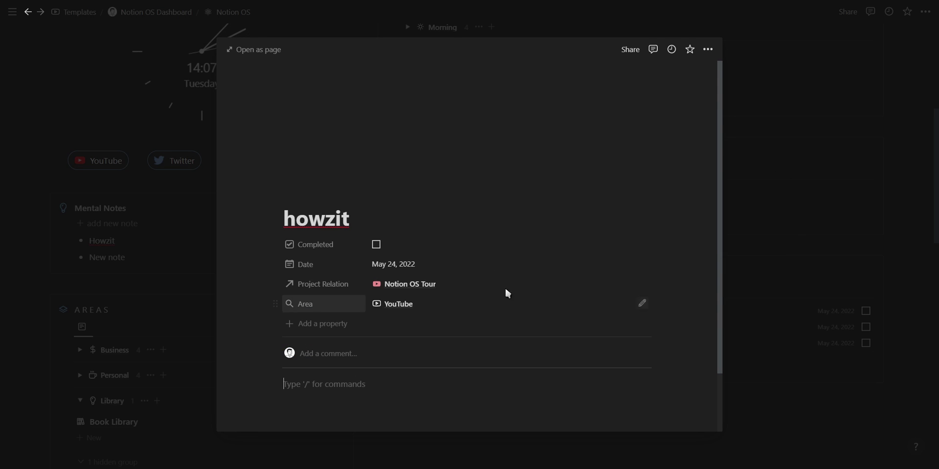
Close the task peek and delete the Howzit mental note
click(812, 246)
click(67, 240)
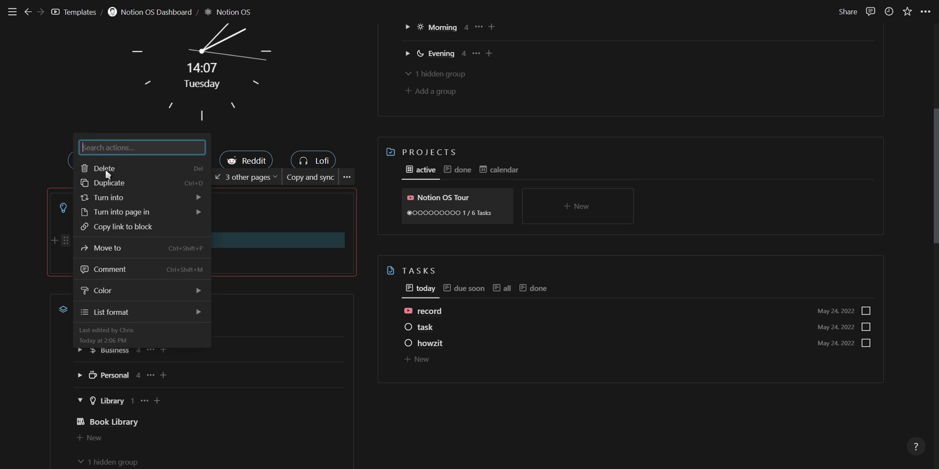
click(78, 169)
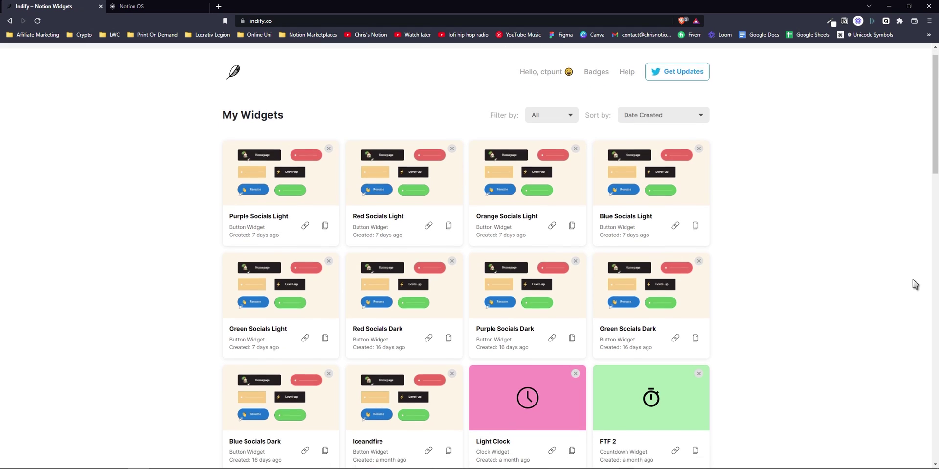
Open the Blue Socials Dark widget and reveal the Twitter button's advanced colours
scroll(915, 284, down, 3)
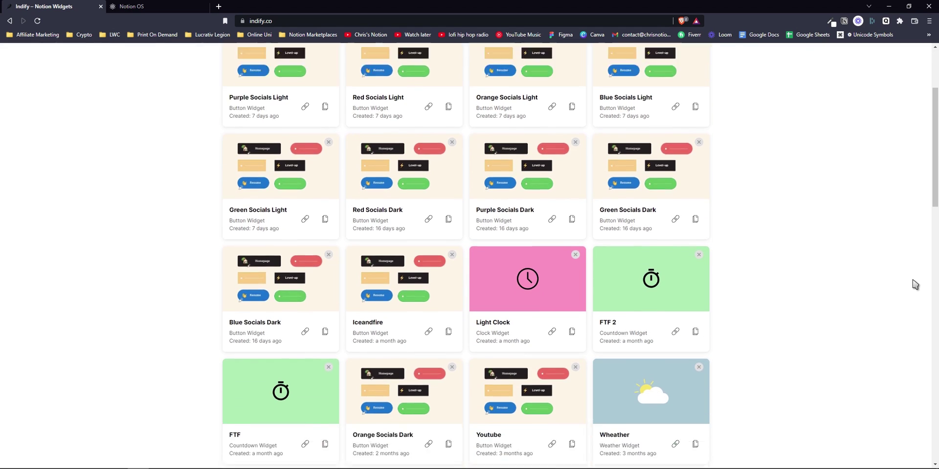
scroll(914, 284, down, 3)
scroll(914, 284, down, 2)
scroll(913, 284, down, 2)
scroll(912, 283, down, 4)
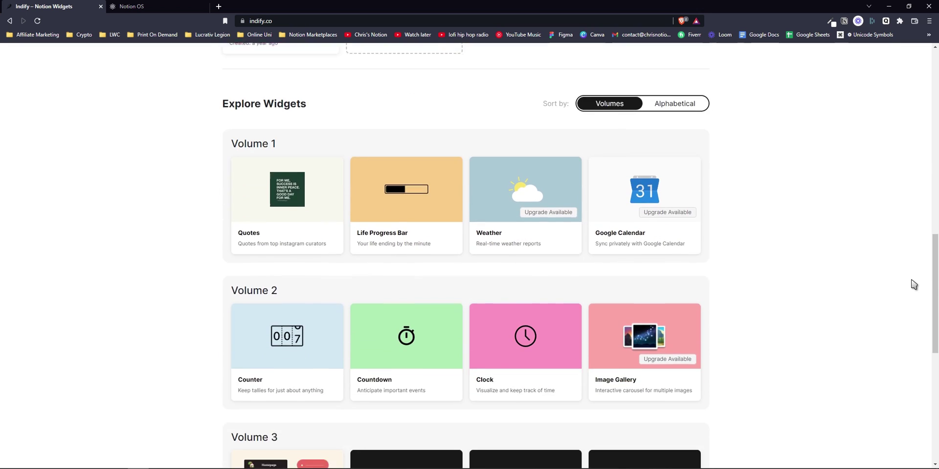
scroll(913, 283, down, 2)
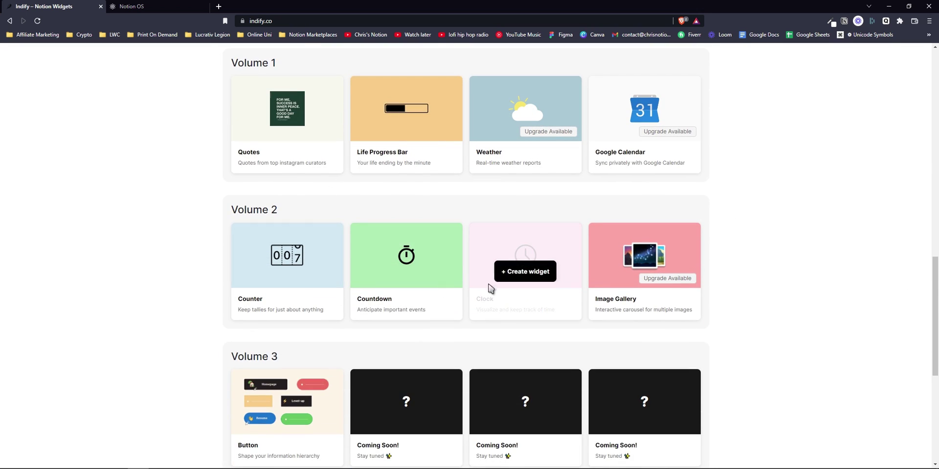
click(287, 418)
click(26, 179)
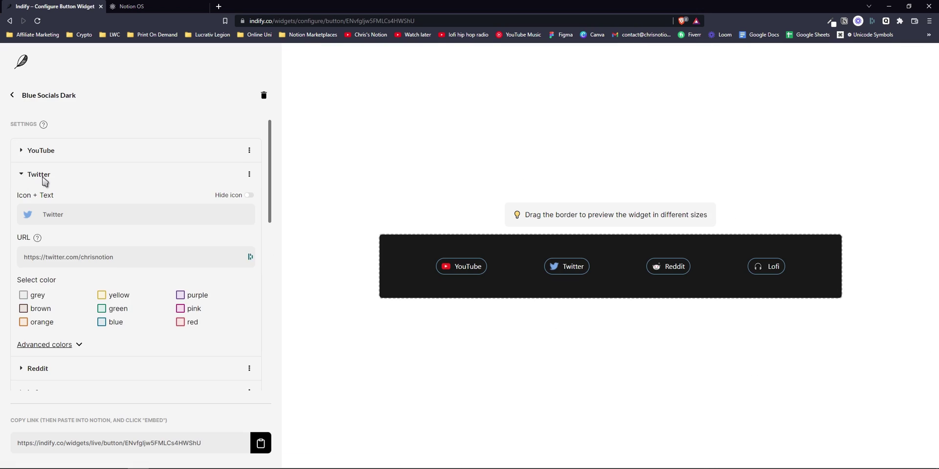
scroll(193, 305, down, 1)
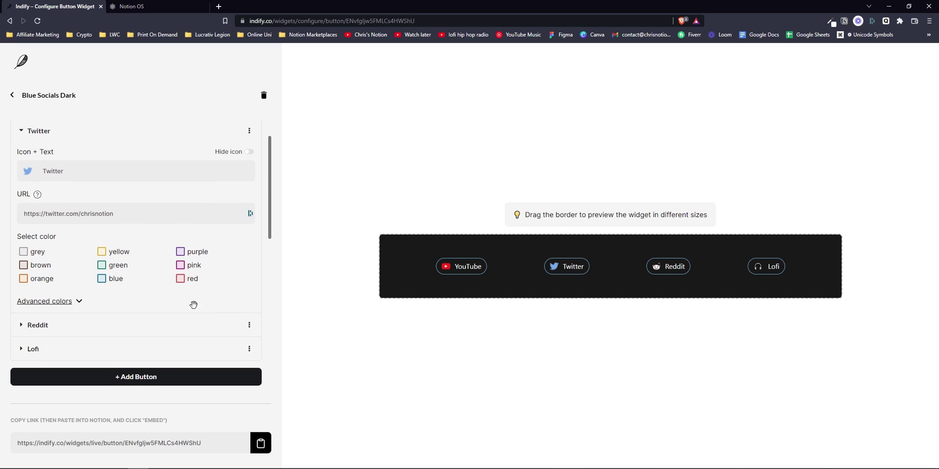
click(64, 303)
scroll(195, 293, down, 2)
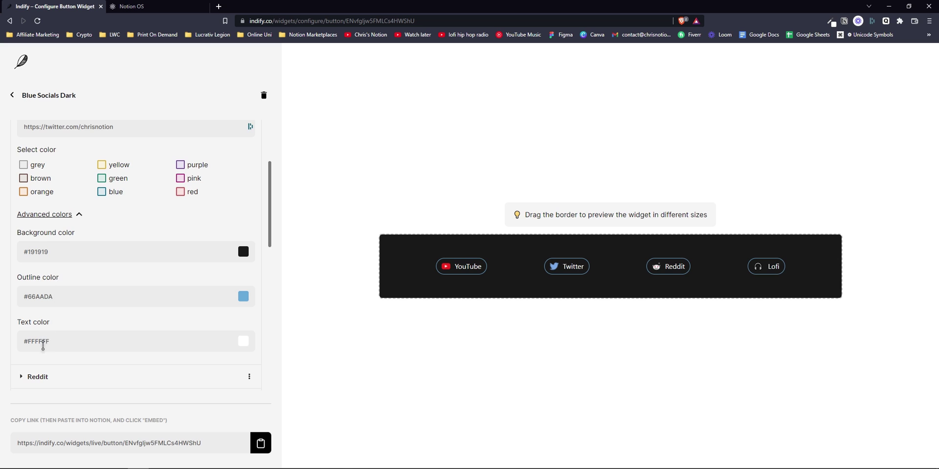
Sample the Habits icon blue #63A4D1 and paste it as the outline colour
click(146, 7)
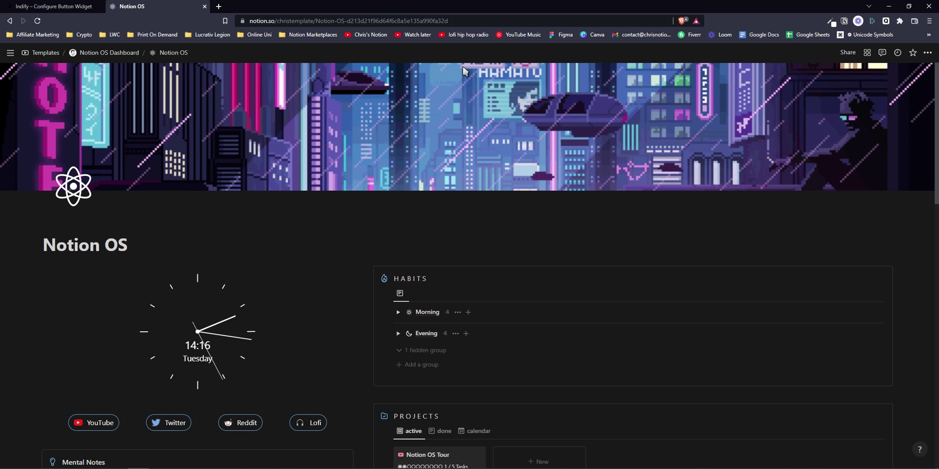
click(858, 22)
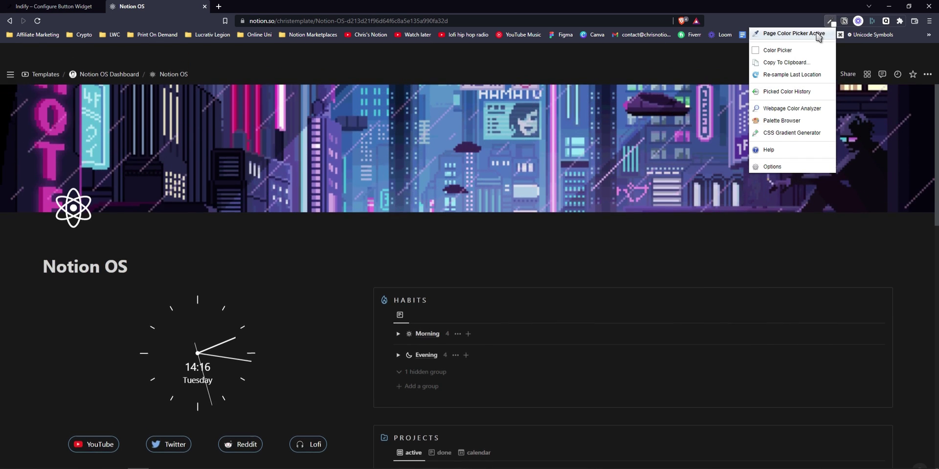
click(785, 37)
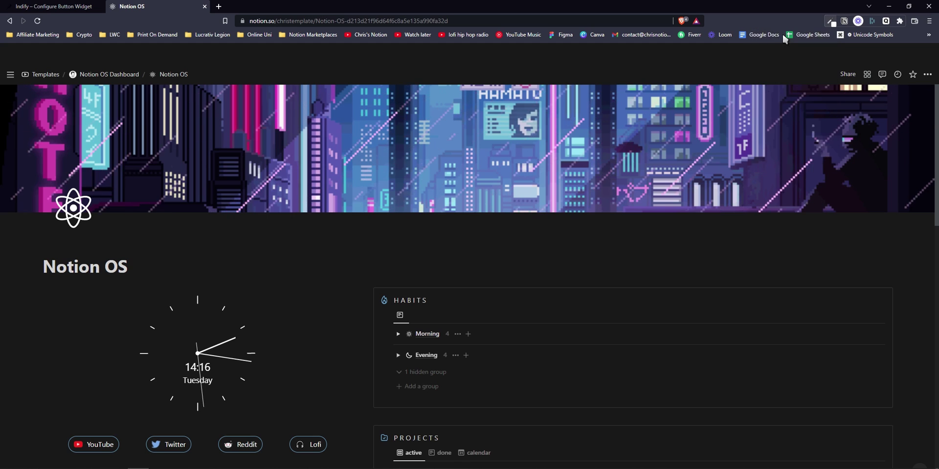
click(385, 301)
key(ctrl+Tab)
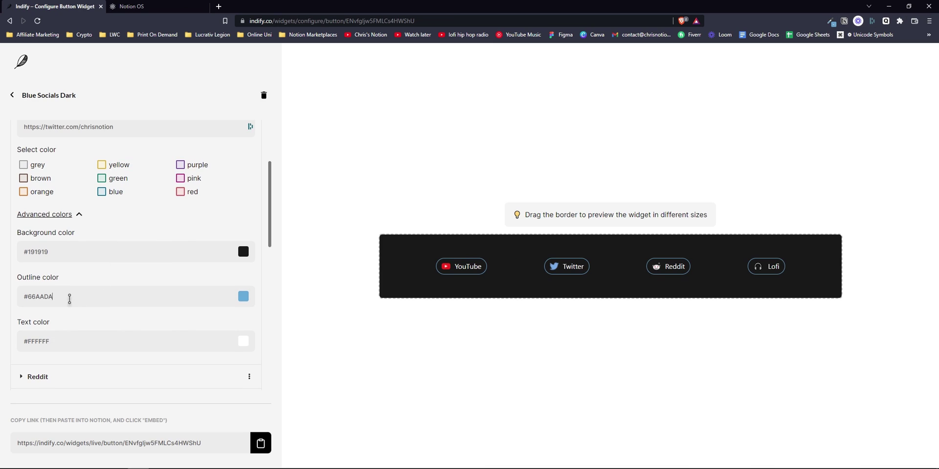
key(ctrl+a)
key(ctrl+v)
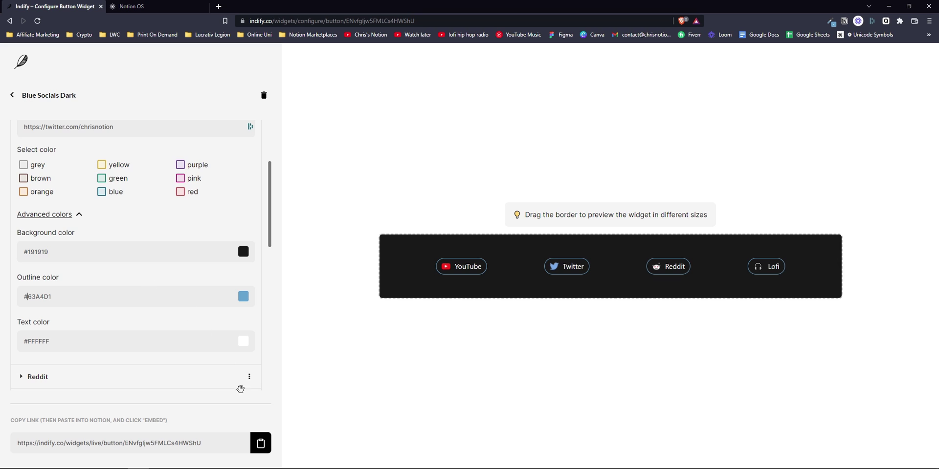
Embed the widget's link in the Notion OS page below the clock
click(261, 443)
key(ctrl+Tab)
key(ctrl+v)
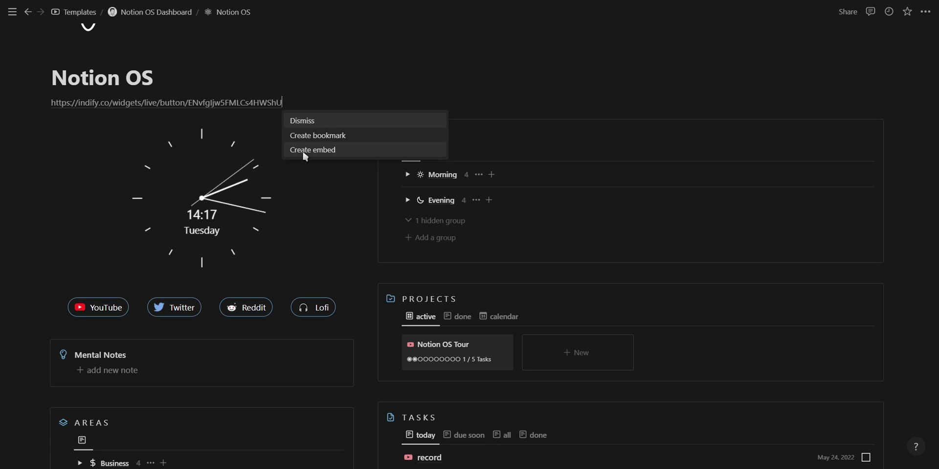
click(304, 150)
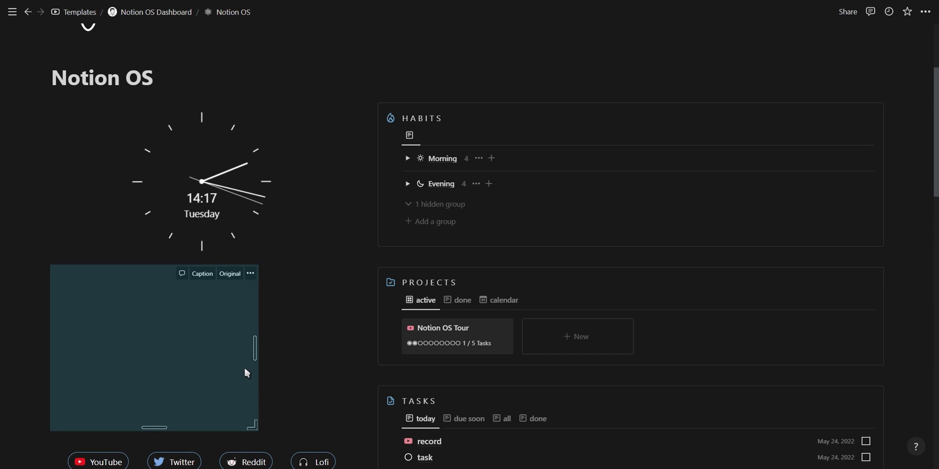
scroll(246, 373, down, 3)
Add a 'new role' page under Business and copy the Projects database link
drag(216, 293, 216, 198)
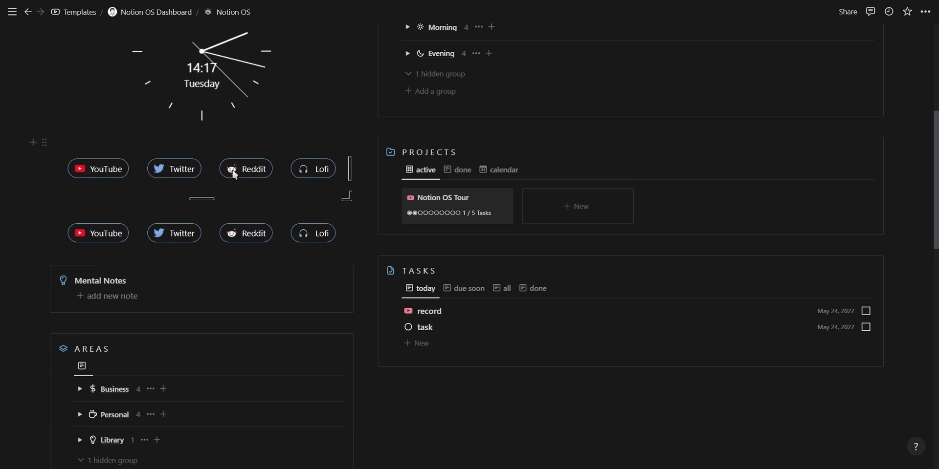
scroll(220, 176, down, 3)
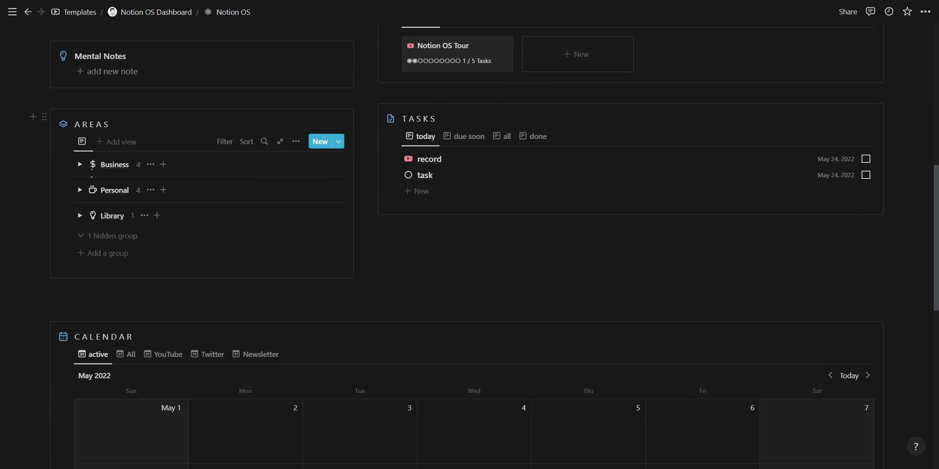
click(79, 164)
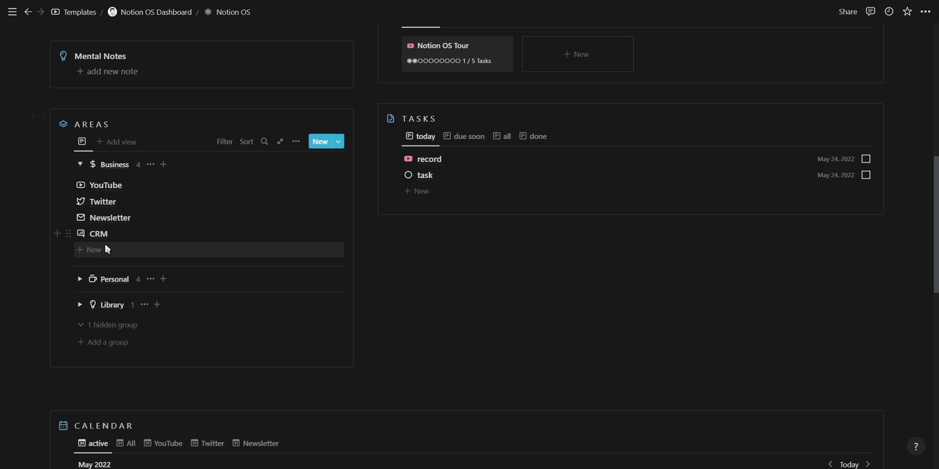
click(93, 249)
scroll(397, 104, up, 2)
click(396, 104)
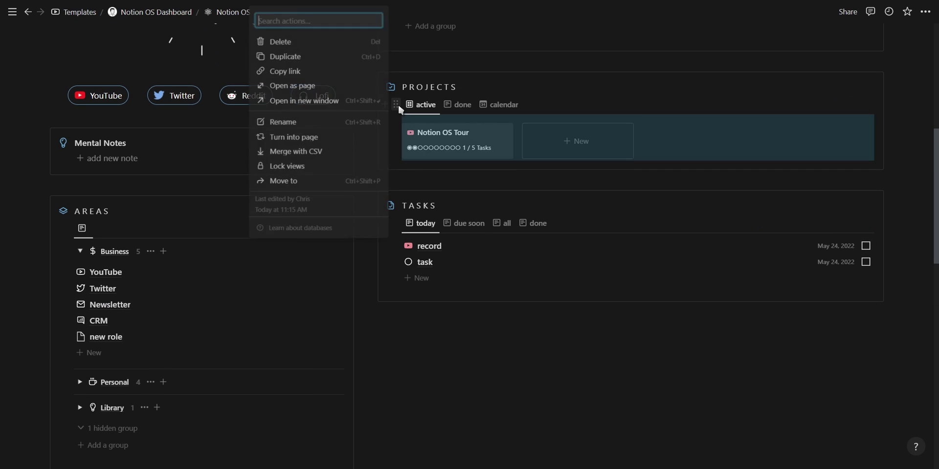
click(311, 70)
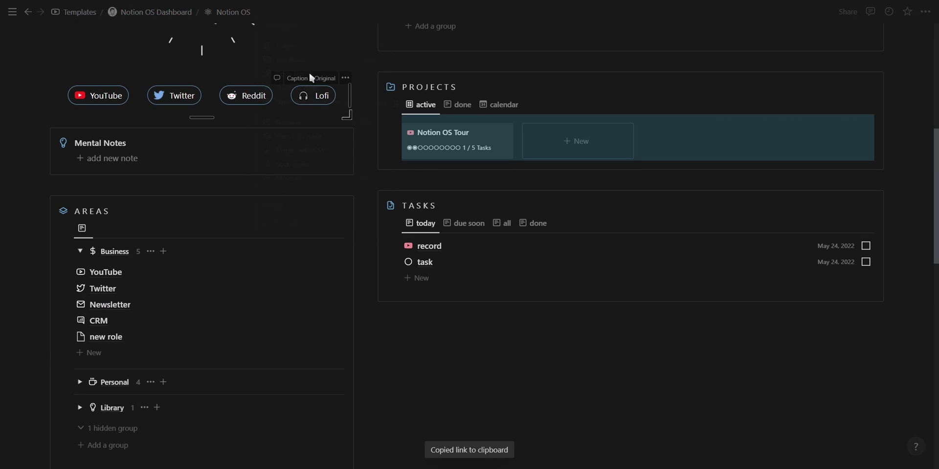
Add a linked Projects view to 'new role', filtered by Area Relation to it
click(131, 337)
key(ctrl+v)
key(Down)
key(Return)
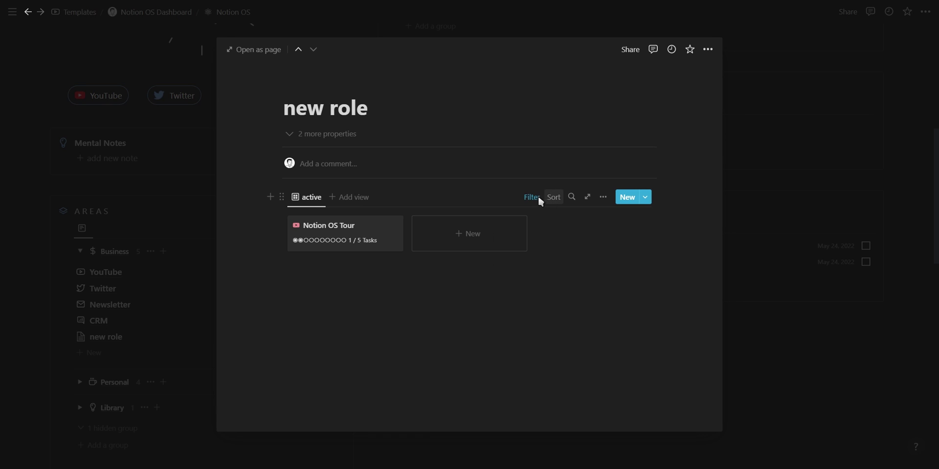
click(532, 197)
click(420, 220)
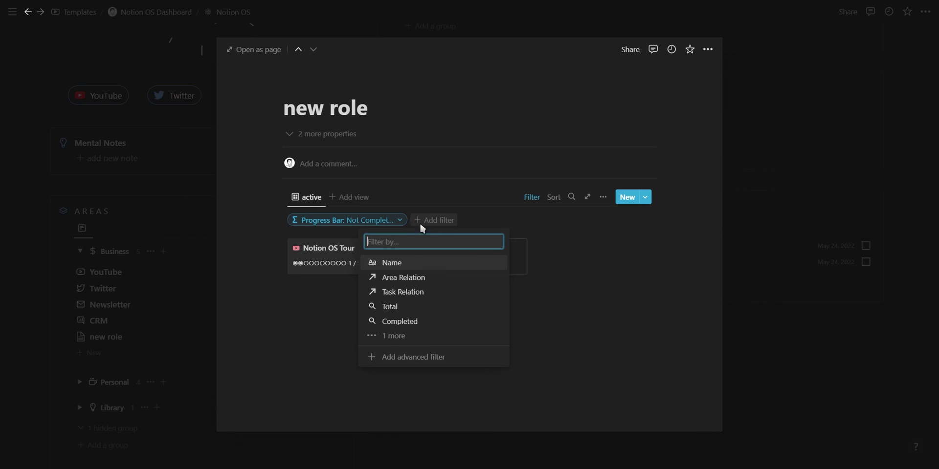
click(409, 277)
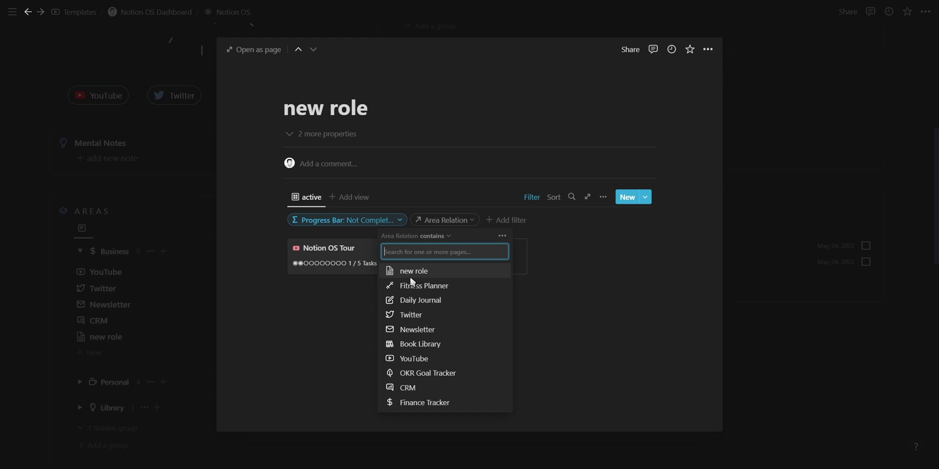
click(420, 273)
key(Escape)
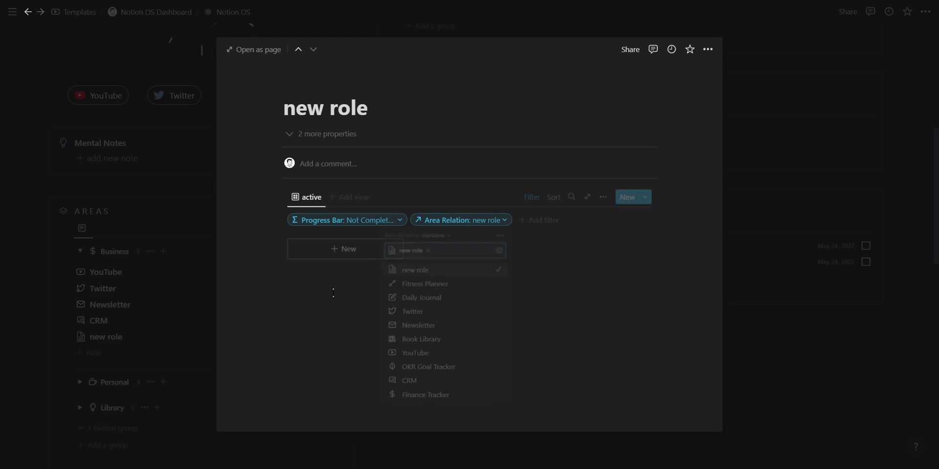
key(Escape)
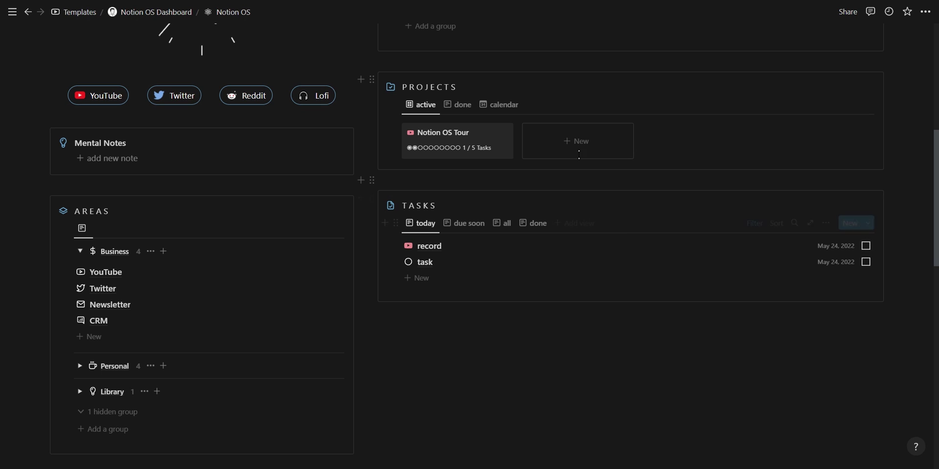
Create a CRM Projects template with Area Relation set to CRM and a page icon
click(570, 149)
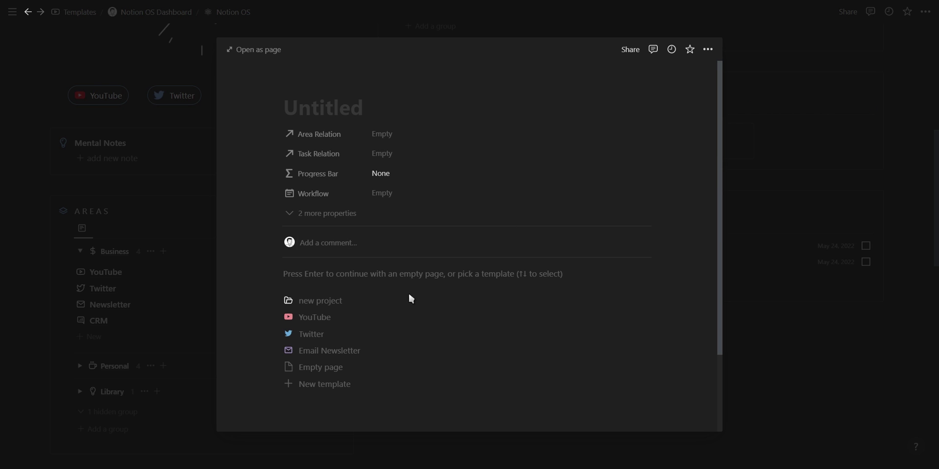
click(334, 386)
text(CRM)
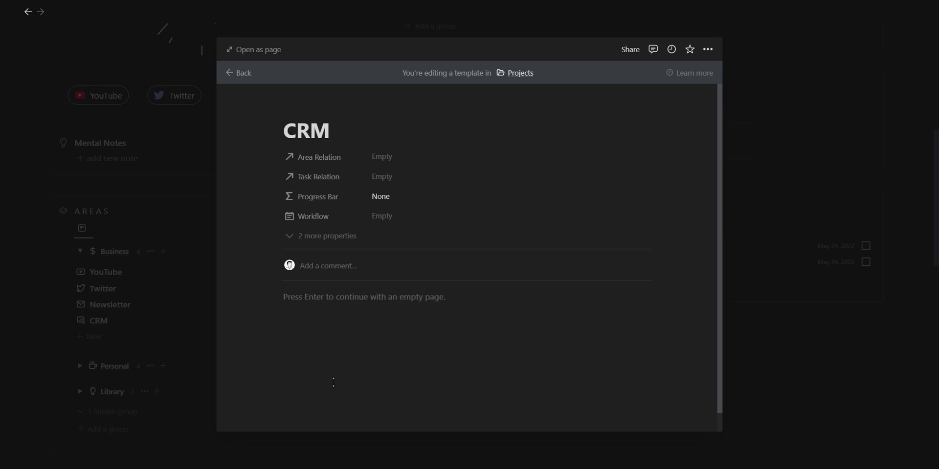
click(397, 157)
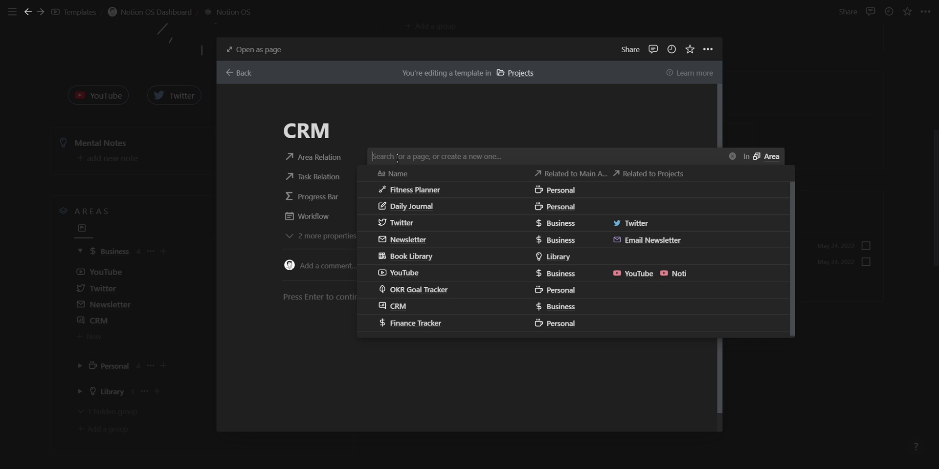
click(410, 303)
click(397, 111)
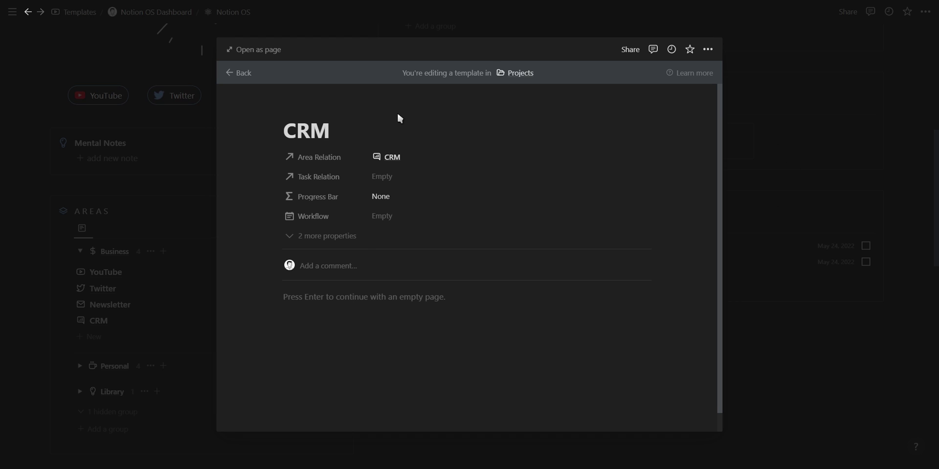
mouse_move(307, 110)
click(300, 115)
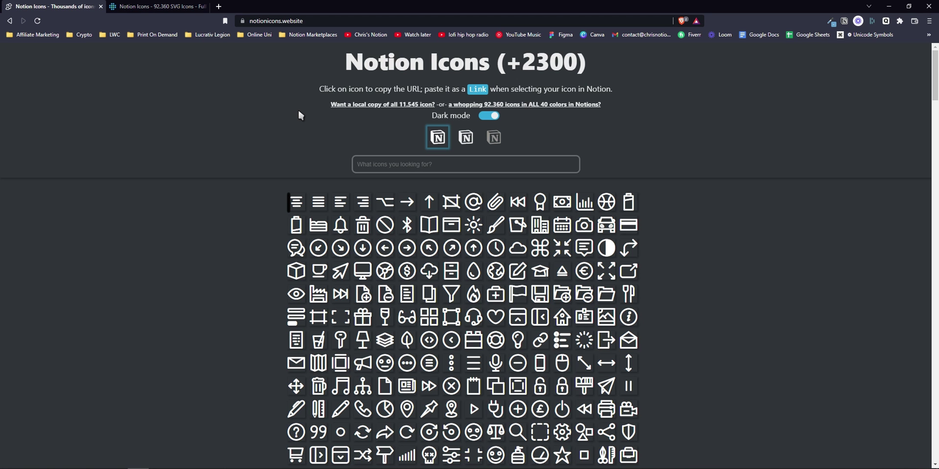
Set the CRM template's icon to the Notion Icons chat bubble chart via its link
scroll(424, 237, down, 20)
click(429, 230)
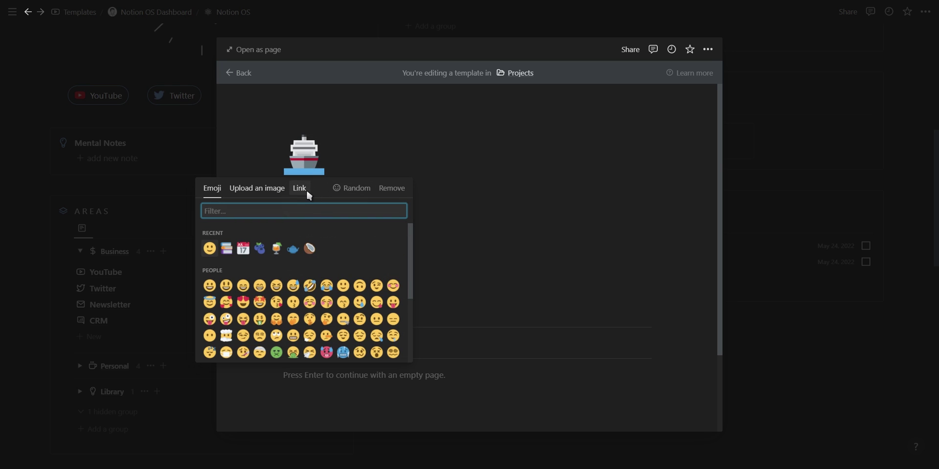
click(306, 189)
key(ctrl+v)
key(Return)
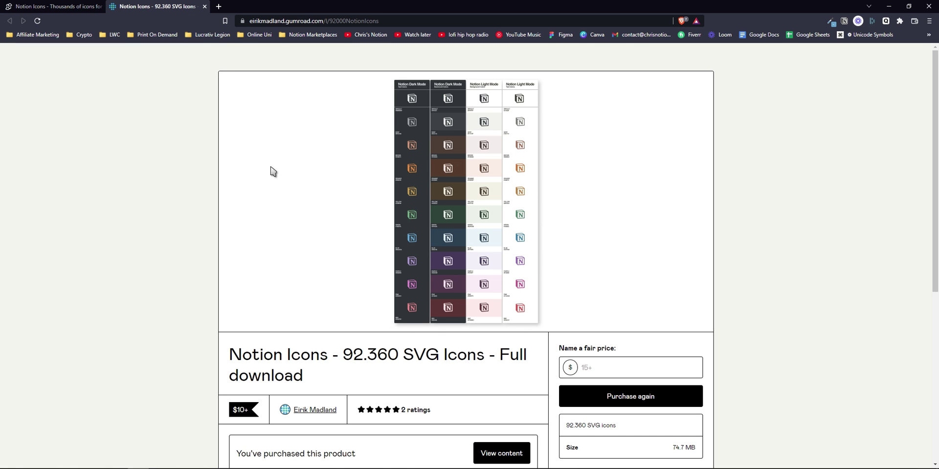
scroll(274, 172, down, 1)
scroll(300, 211, down, 2)
scroll(300, 212, down, 1)
scroll(305, 221, up, 2)
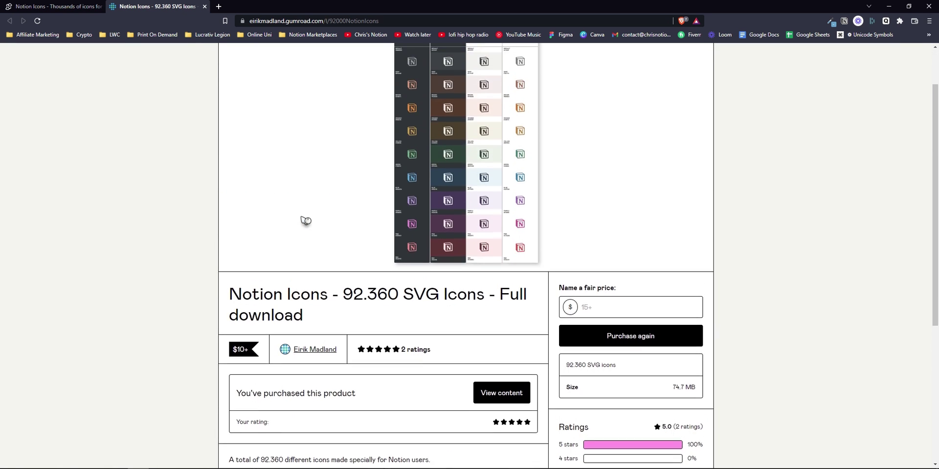
scroll(302, 217, up, 1)
scroll(303, 220, up, 1)
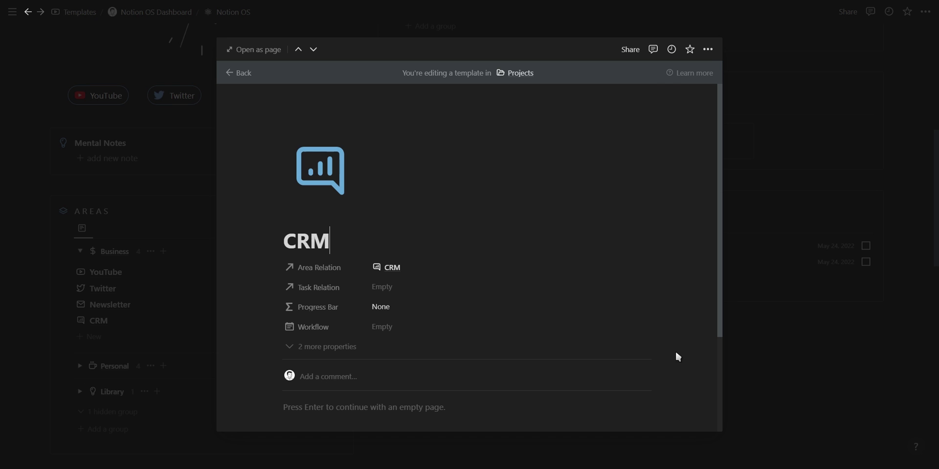
Insert a linked view of the today Tasks into the CRM template
click(528, 400)
key(ctrl+v)
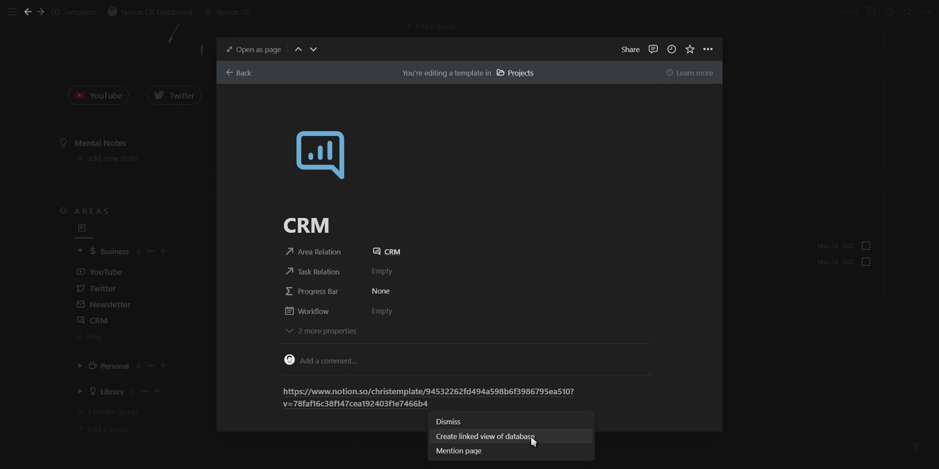
click(533, 437)
click(635, 217)
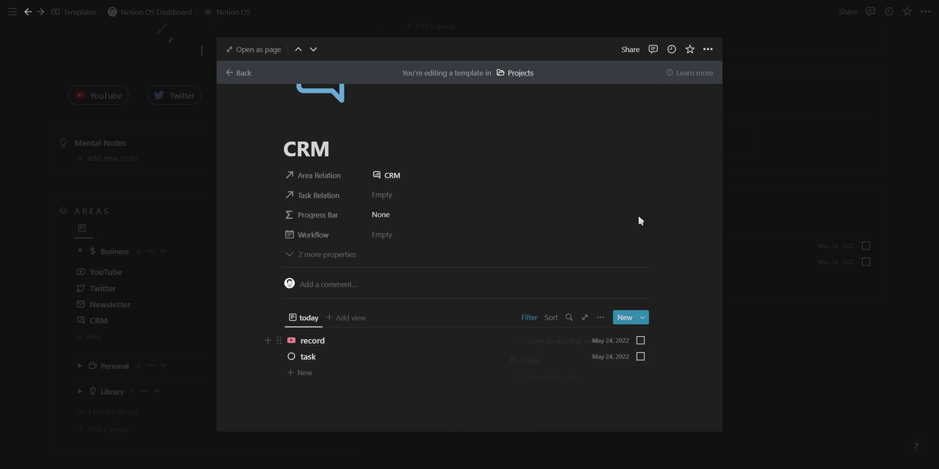
Filter the template's tasks to the CRM project, drop the Today filter, and apply the template
click(531, 320)
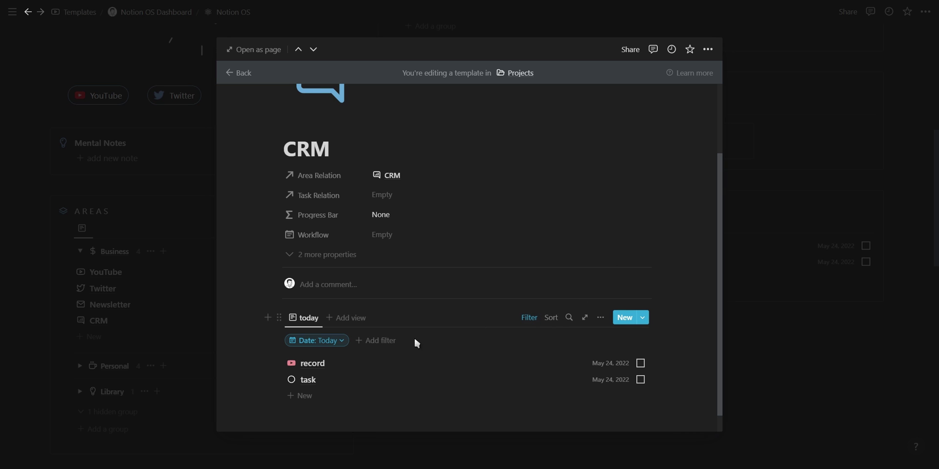
click(362, 340)
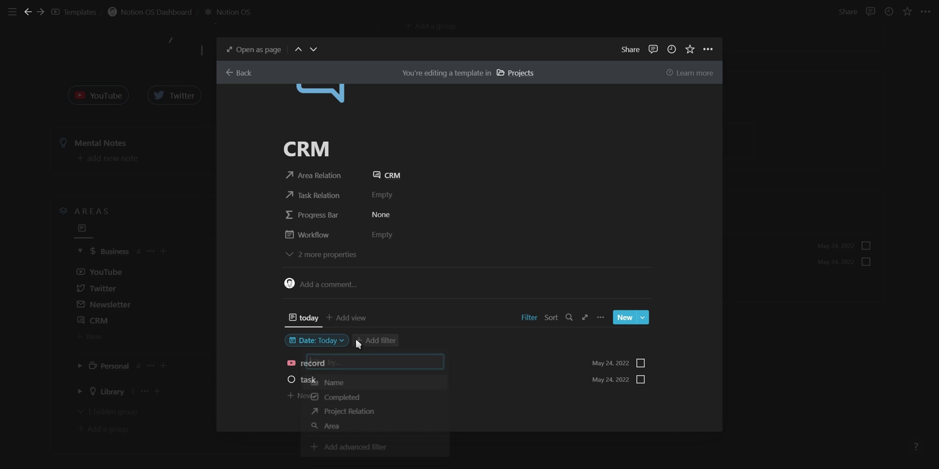
click(356, 414)
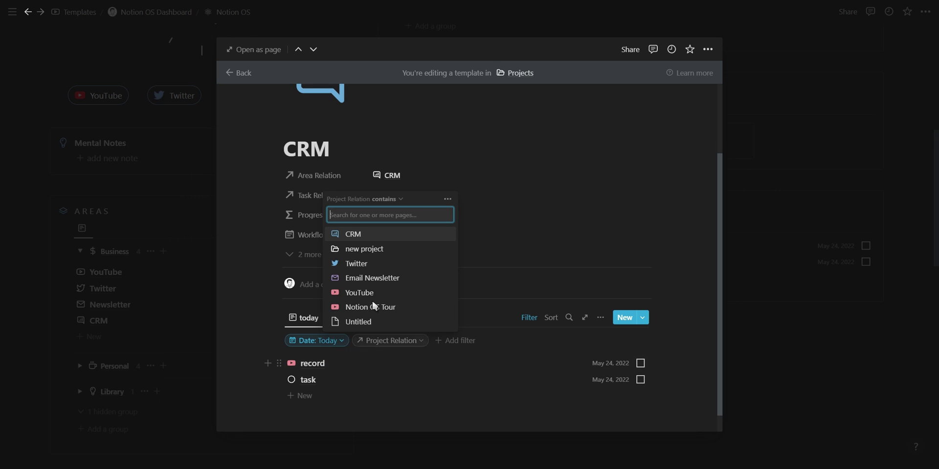
click(369, 233)
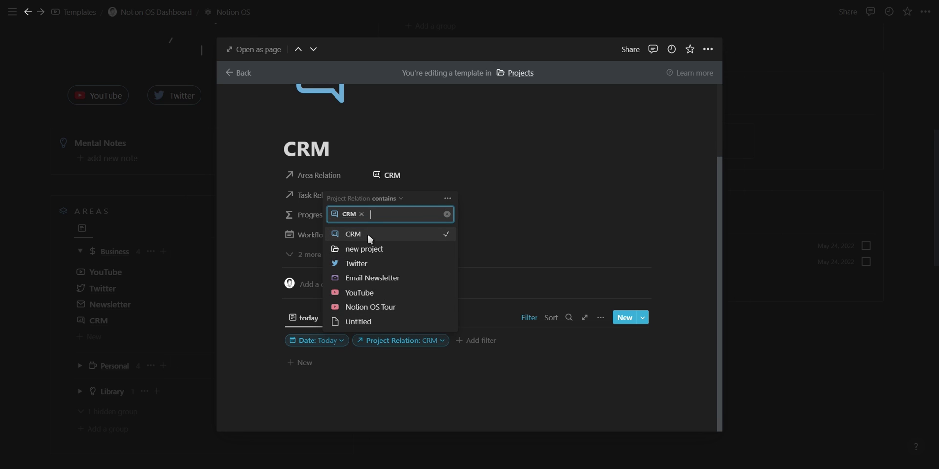
click(267, 327)
click(336, 340)
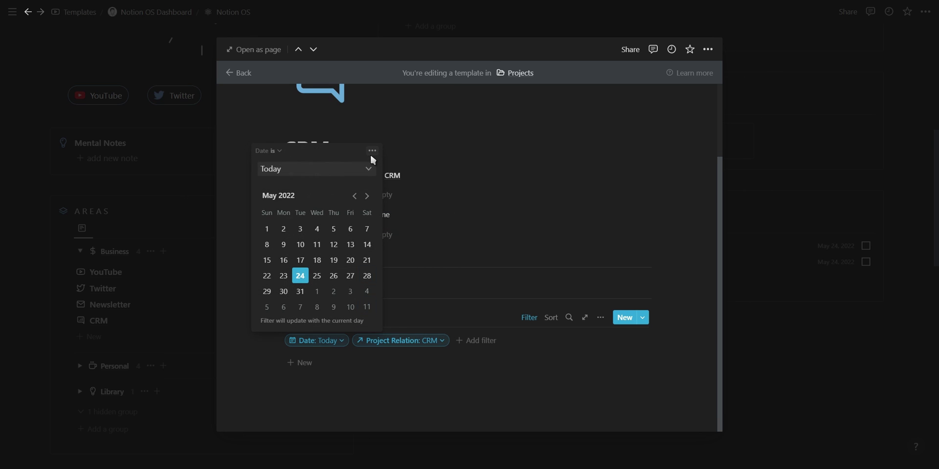
click(398, 158)
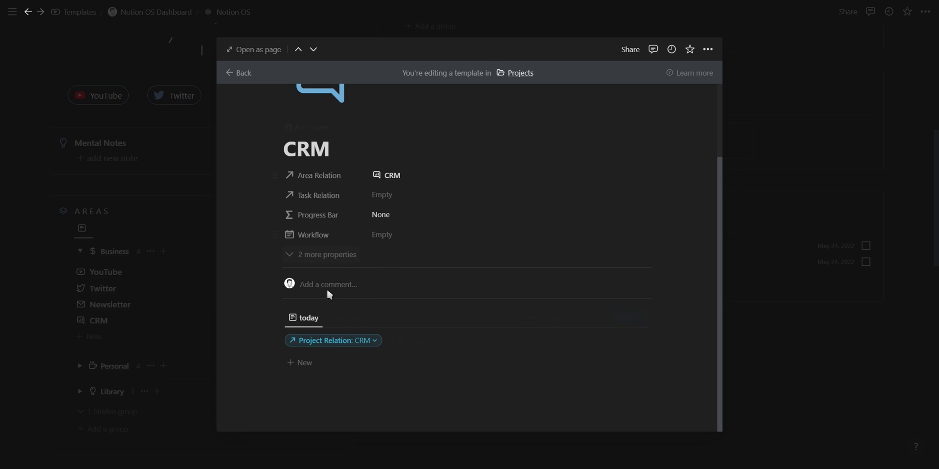
click(243, 76)
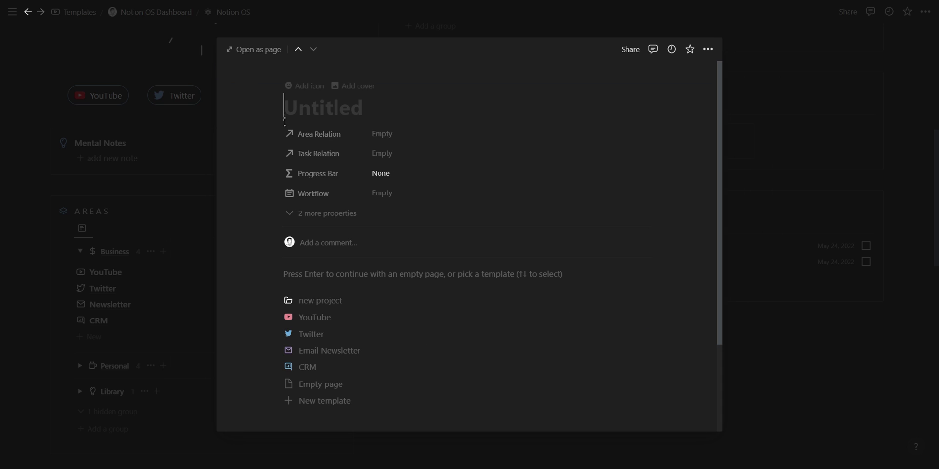
click(381, 367)
text(new projec)
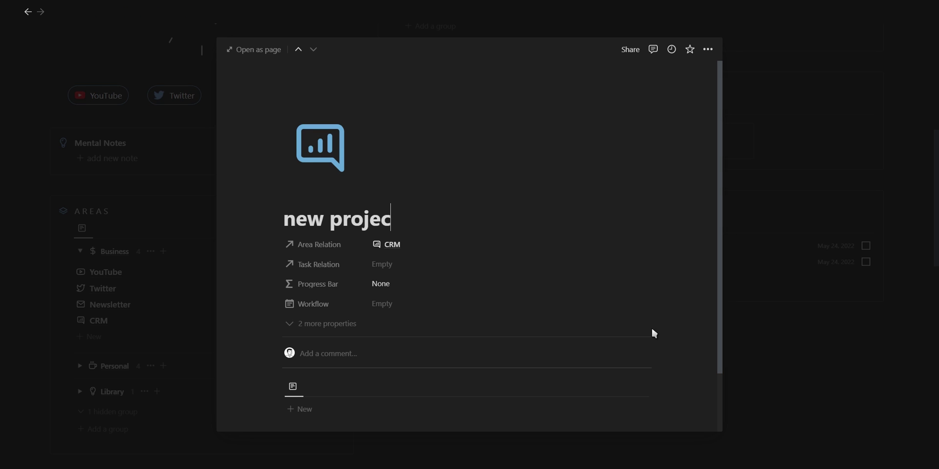
Duplicate the Newsletter calendar view and name the copy CRM
text(t)
key(Escape)
scroll(272, 227, down, 5)
click(264, 225)
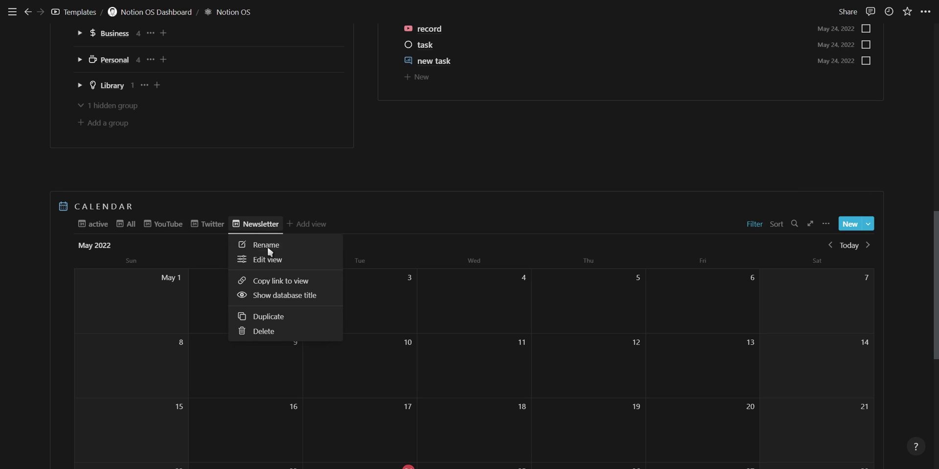
click(286, 318)
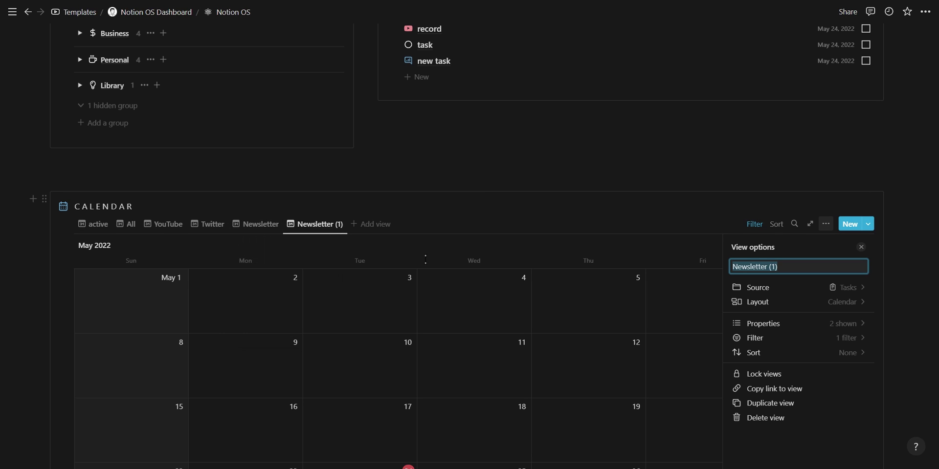
text(CRM)
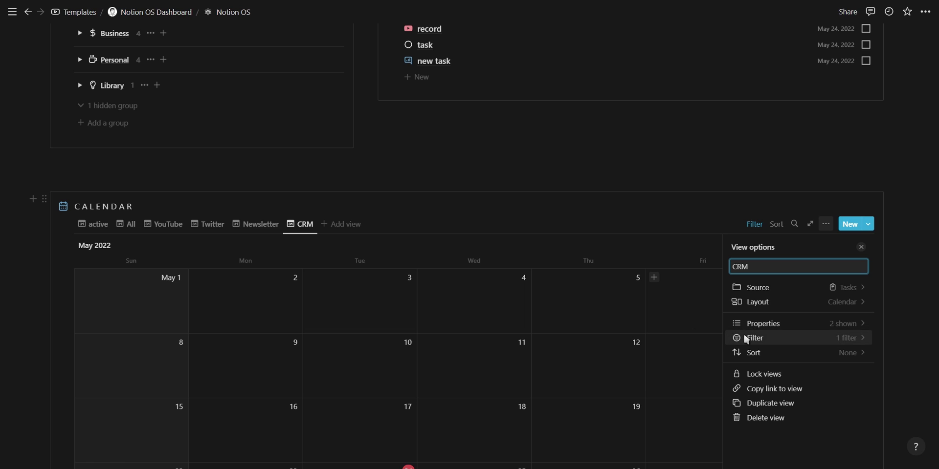
Change the CRM view's Area filter from Newsletter to CRM
click(746, 338)
click(807, 269)
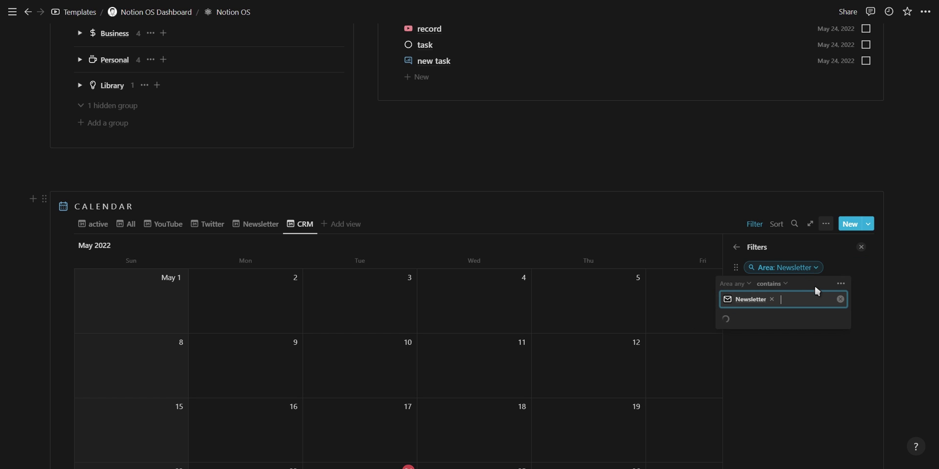
click(772, 300)
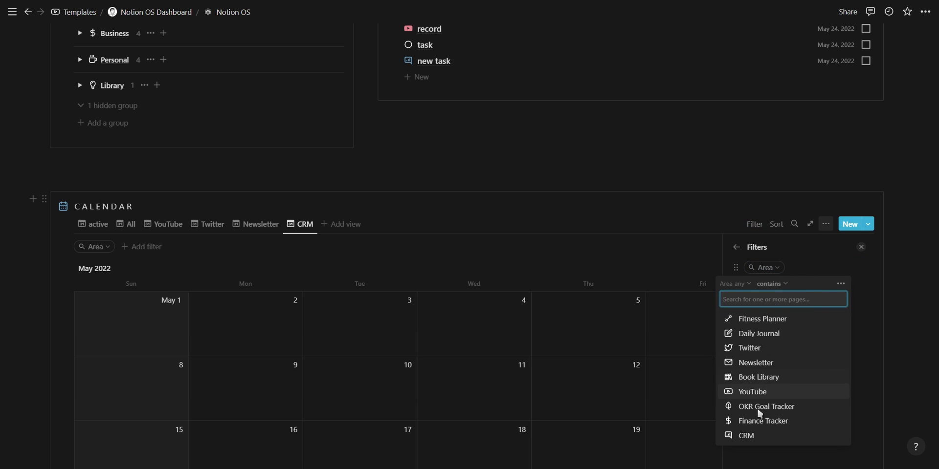
click(756, 436)
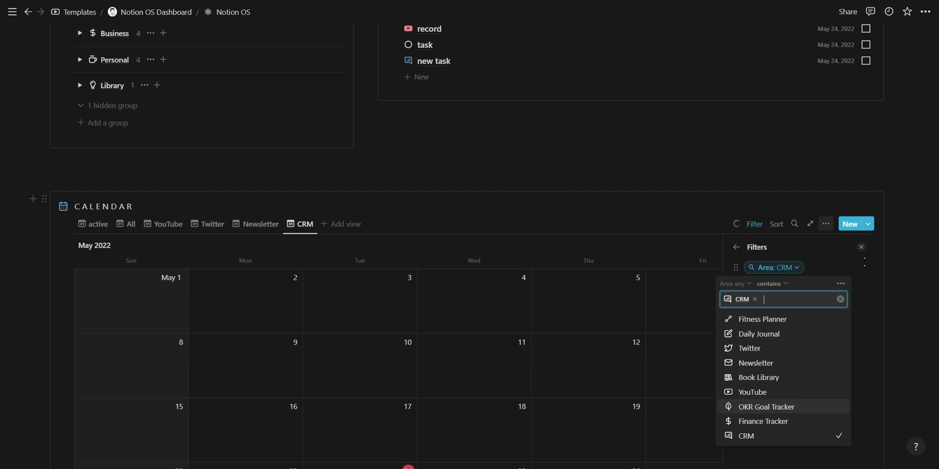
click(864, 254)
Copy the link to the Habits database from the Resources page
click(862, 248)
scroll(684, 294, down, 3)
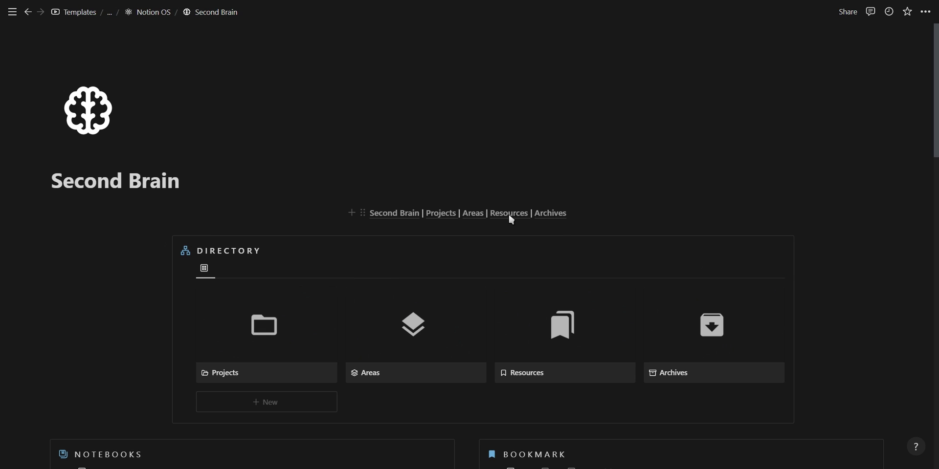
click(509, 213)
scroll(508, 218, down, 9)
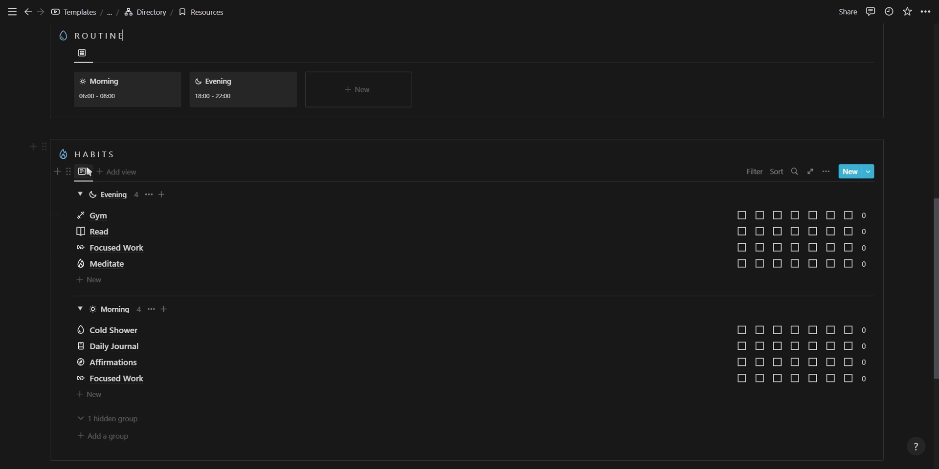
click(68, 171)
click(112, 121)
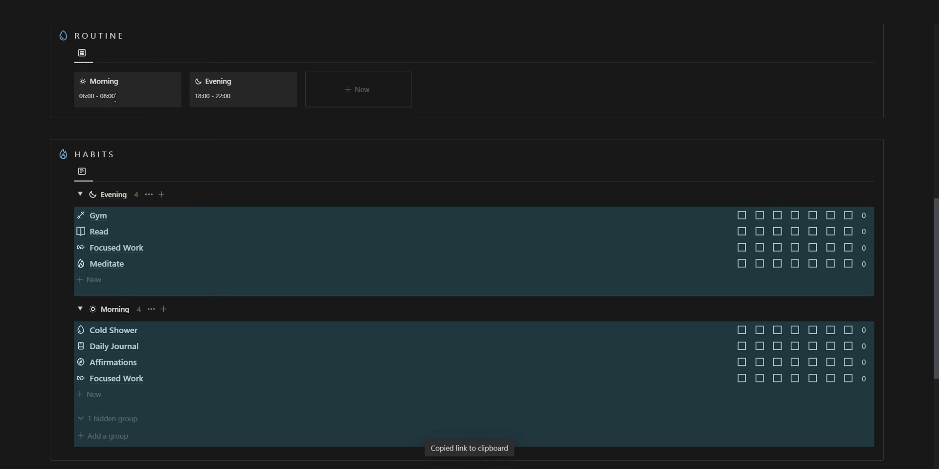
Paste the link into the Notion OS dashboard as a linked Habits database view
key(alt+Left)
key(alt+Left)
key(ctrl+v)
click(599, 370)
Insert a callout above the Habits database and remove its grey background
click(793, 259)
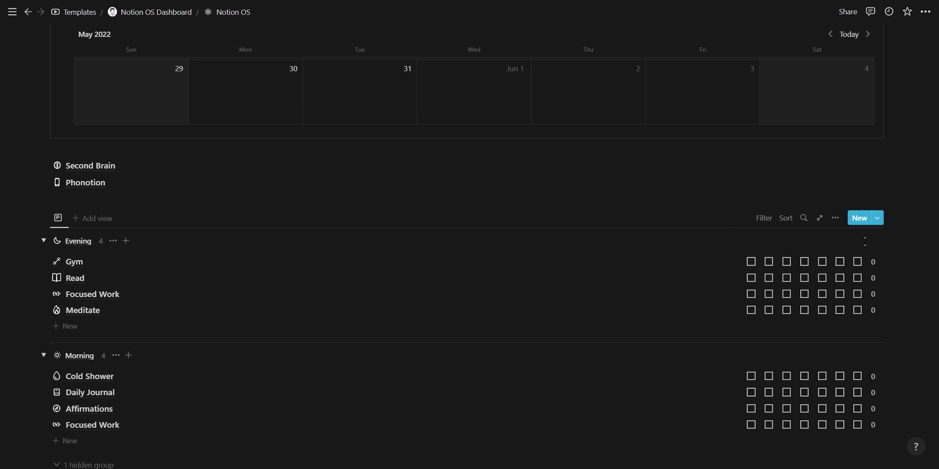
click(68, 208)
text(/cal)
key(Return)
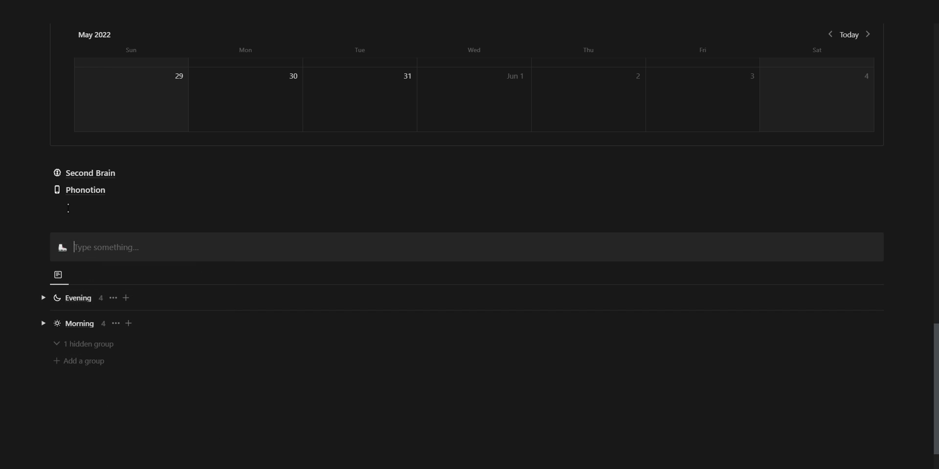
click(44, 241)
mouse_move(117, 301)
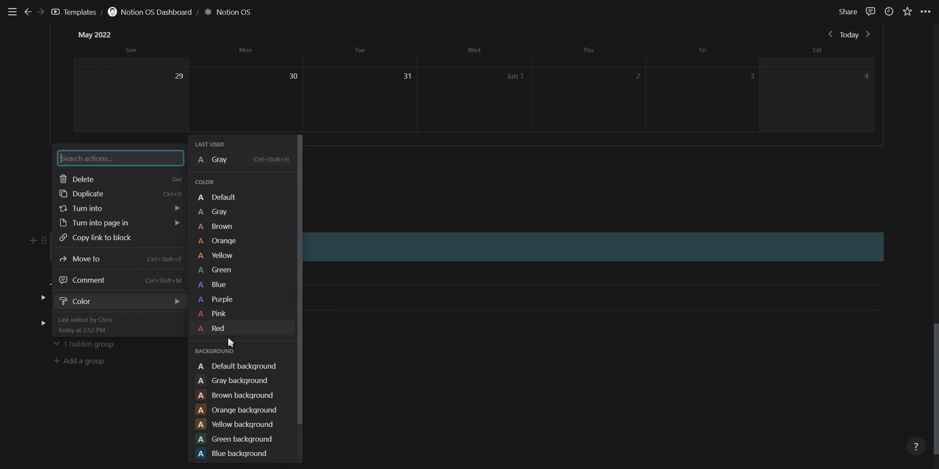
click(244, 364)
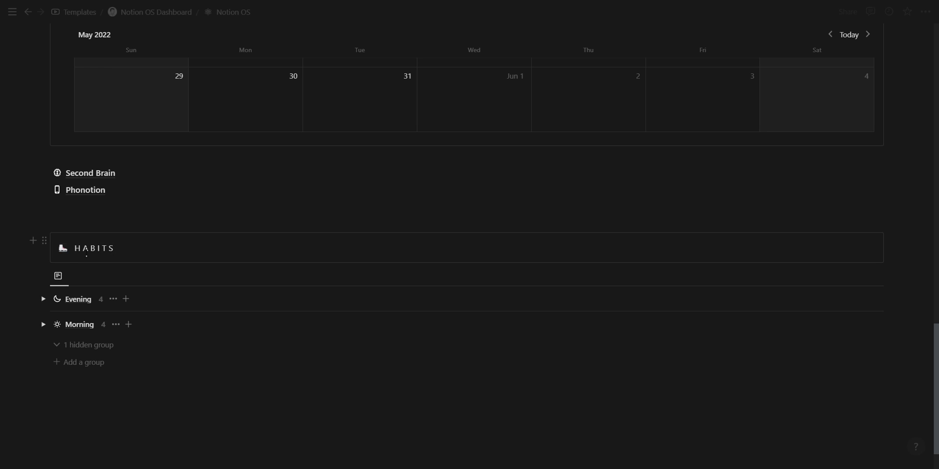
Set the callout's icon to an uploaded drop image
click(62, 248)
click(68, 267)
click(115, 300)
double_click(443, 74)
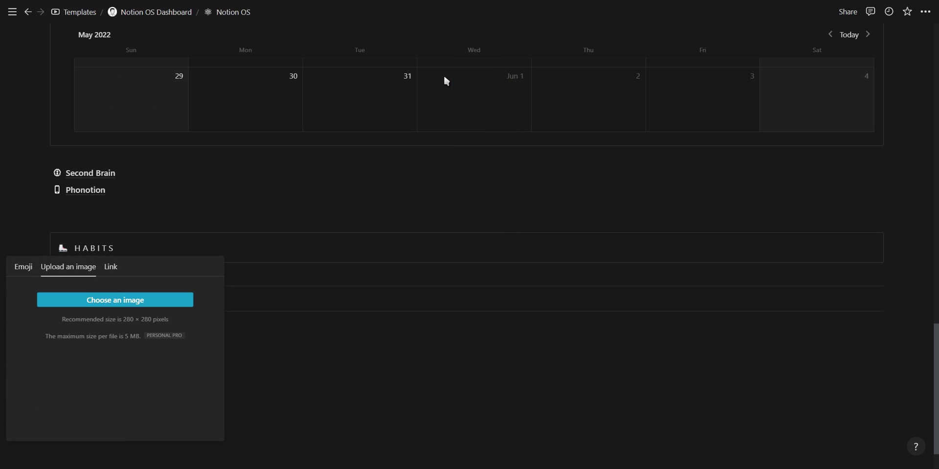
Move the Habits database inside the HABITS callout and check its Morning group
drag(43, 276, 79, 254)
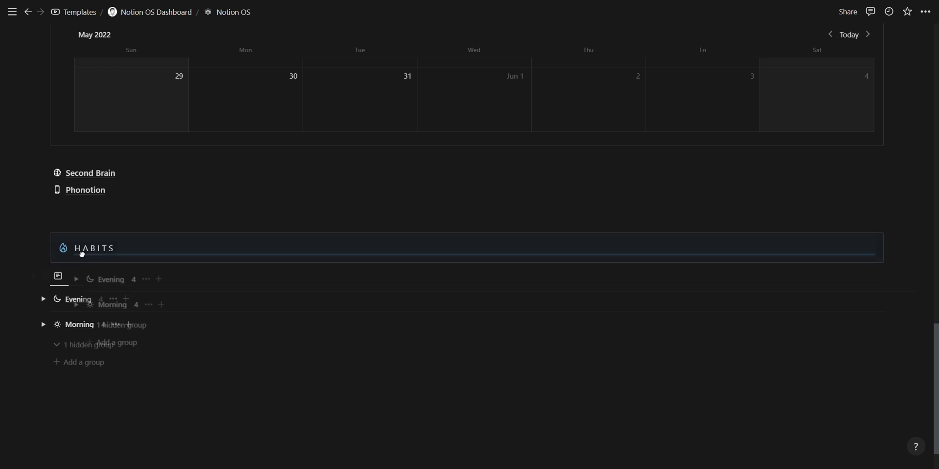
click(906, 284)
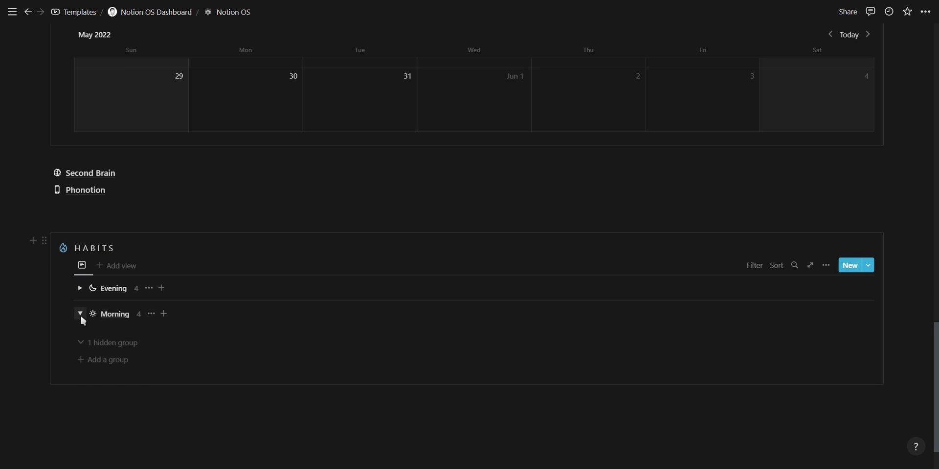
click(80, 314)
click(80, 314)
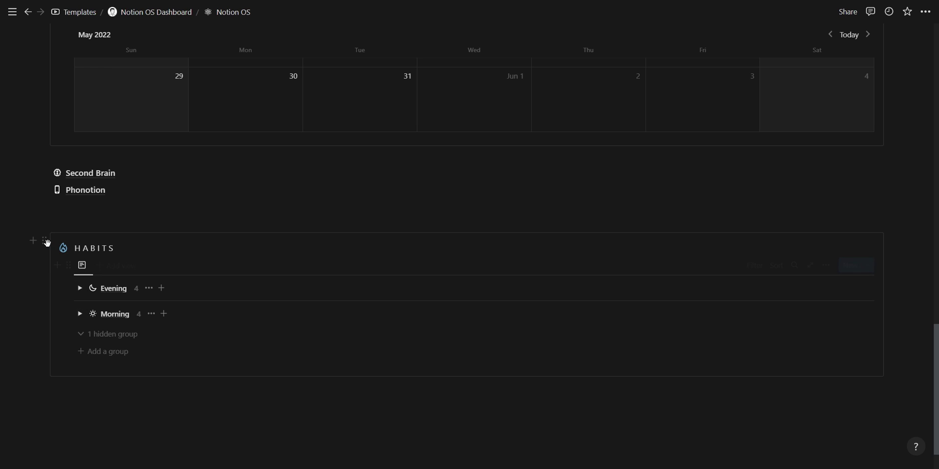
Drag the HABITS callout to a new position on the page
drag(44, 240, 87, 202)
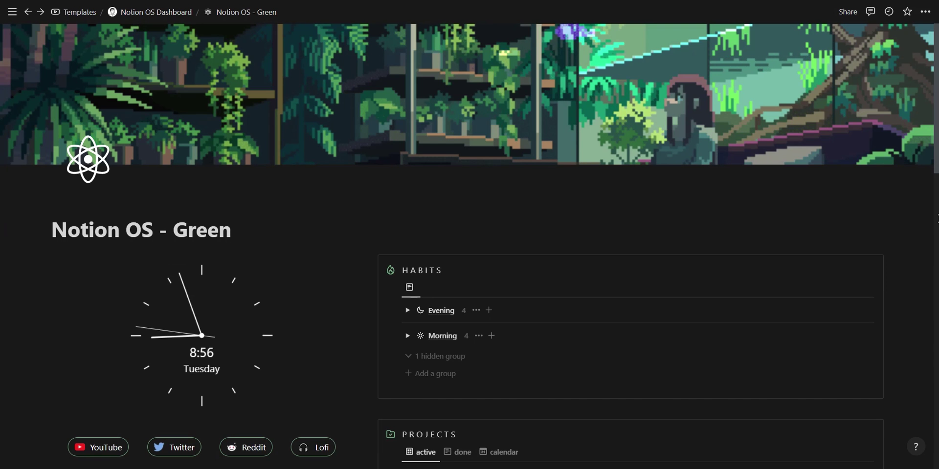